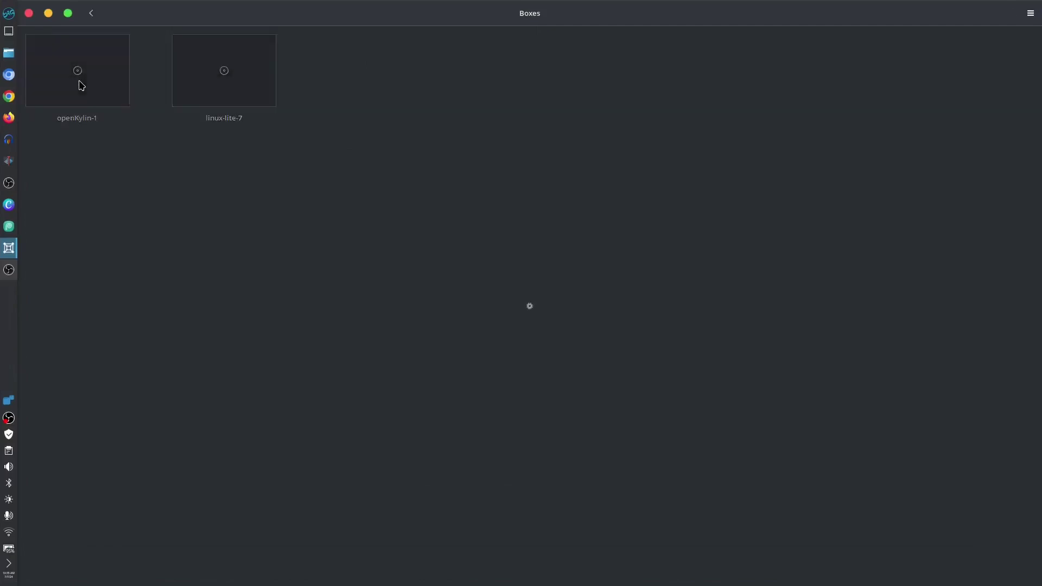
- Start the openKylin-1 machine in fullscreen and step through its boot menu entries
{"action": "left_click", "coordinate": [80, 84]}
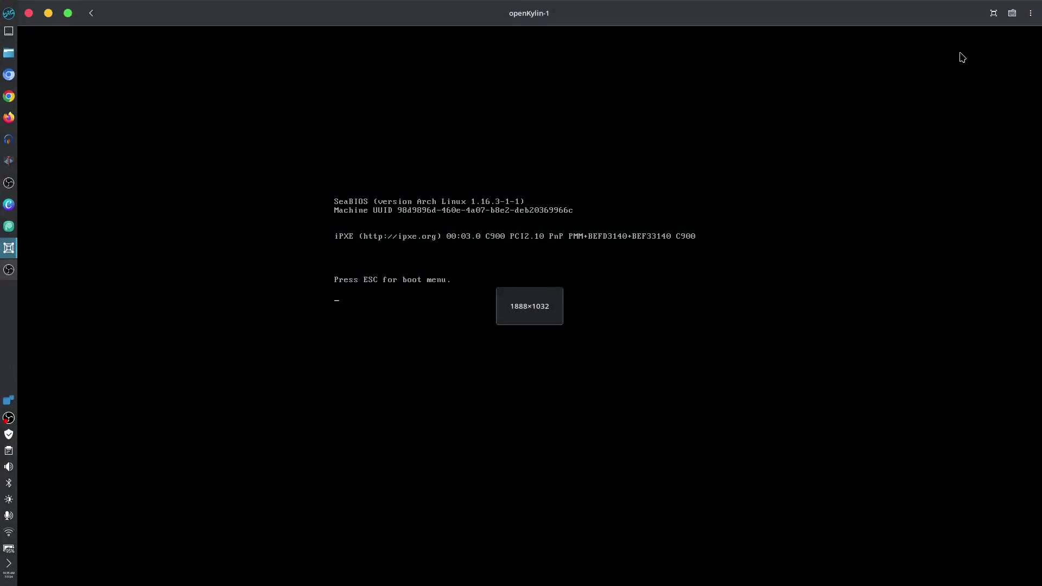
{"action": "left_click", "coordinate": [994, 13]}
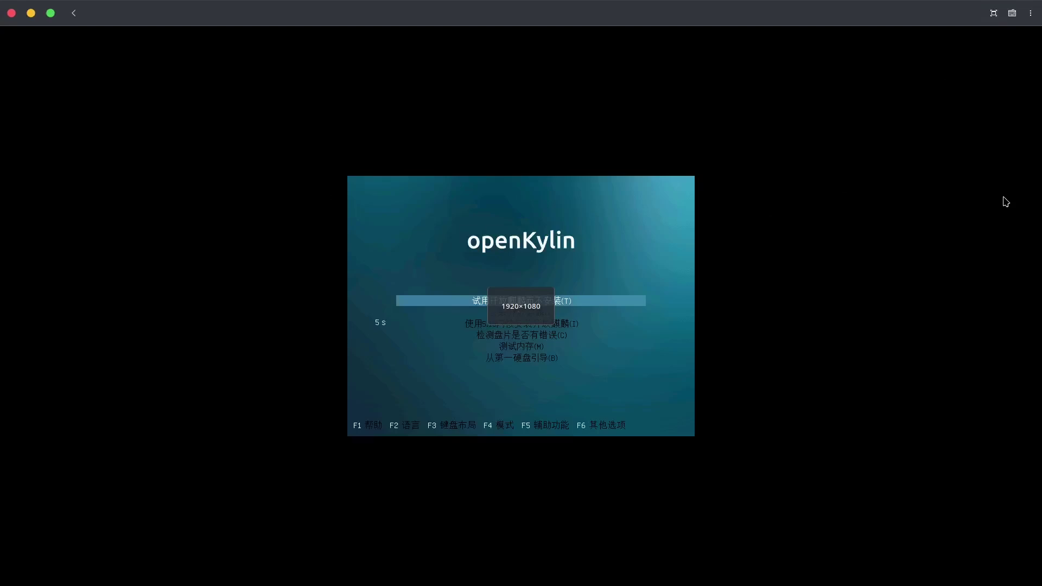
{"action": "key", "text": "Down"}
{"action": "key", "text": "Up"}
{"action": "key", "text": "Down"}
{"action": "key", "text": "Down"}
{"action": "key", "text": "Up"}
{"action": "key", "text": "Down"}
{"action": "key", "text": "Up"}
{"action": "key", "text": "Up"}
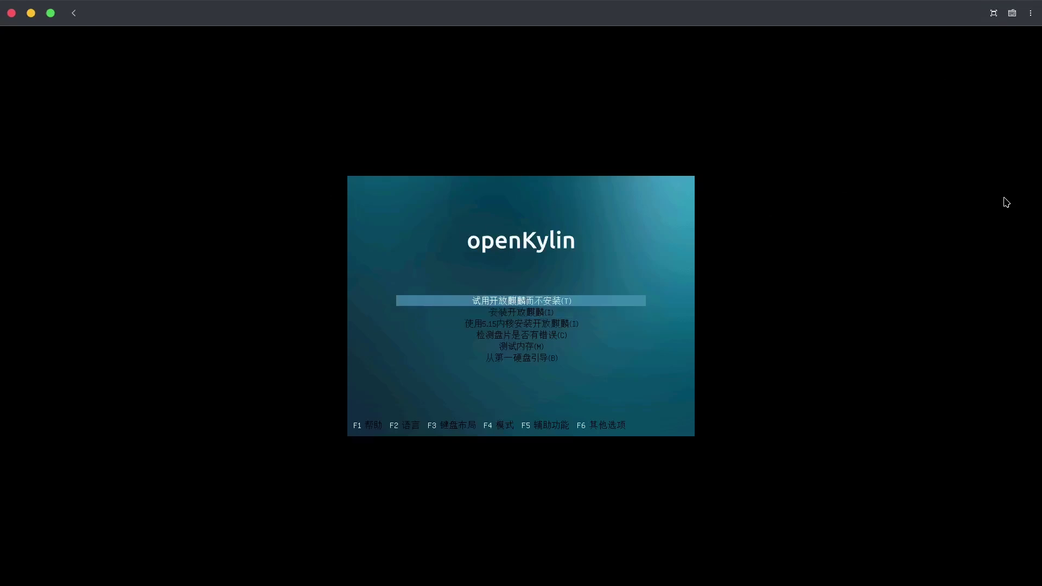
{"action": "key", "text": "Down"}
{"action": "key", "text": "Down"}
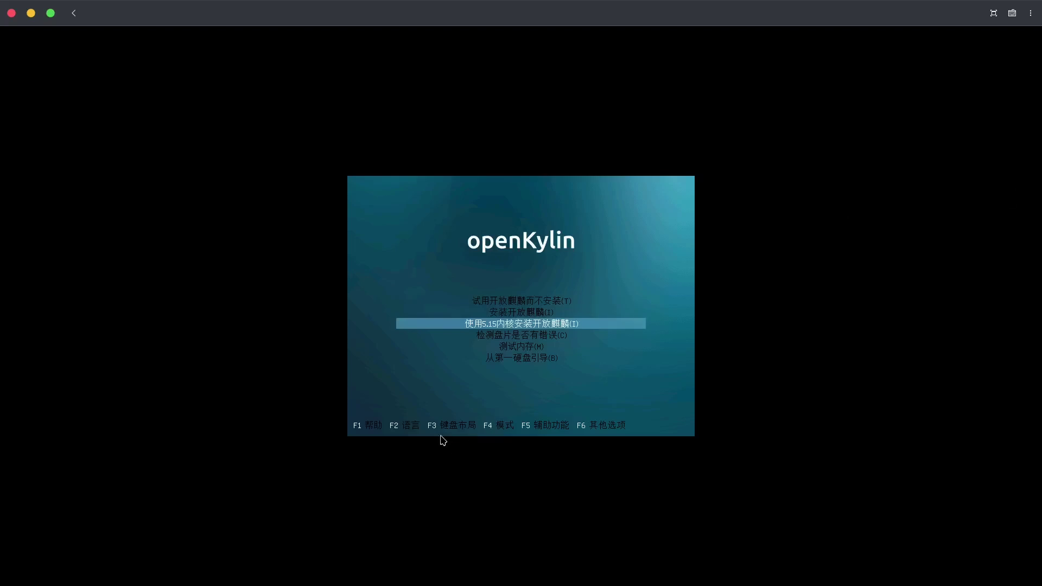
- Switch the boot menu language to English and select 'Try openKylin without installing'
{"action": "left_click", "coordinate": [385, 432]}
{"action": "key", "text": "F2"}
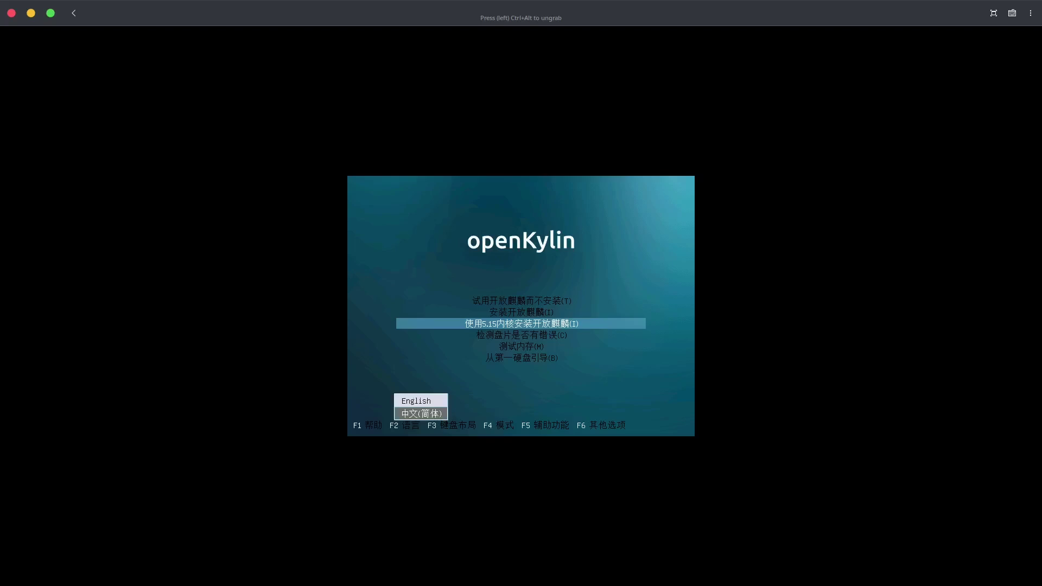
{"action": "key", "text": "Up"}
{"action": "key", "text": "Return"}
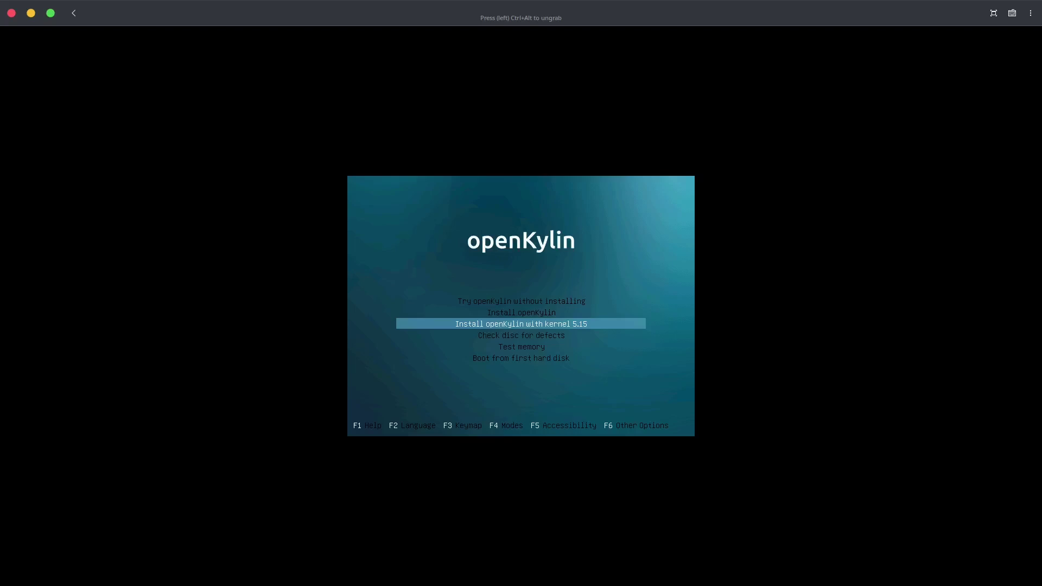
{"action": "key", "text": "Up"}
{"action": "key", "text": "Up"}
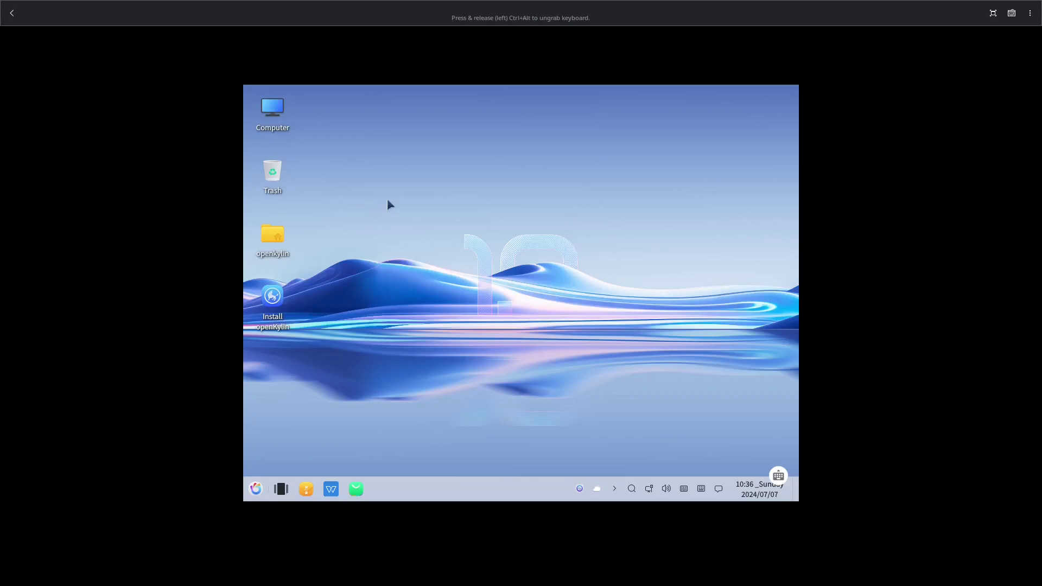
- Set the display resolution to 1920 X 1080 from the desktop menu, save it, and close Settings
{"action": "right_click", "coordinate": [408, 191]}
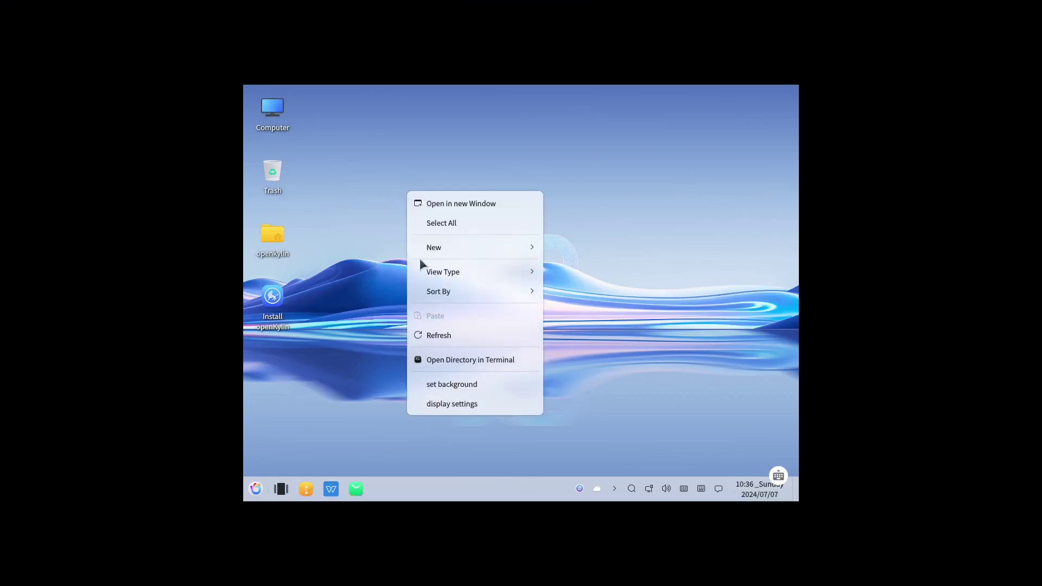
{"action": "left_click", "coordinate": [491, 405]}
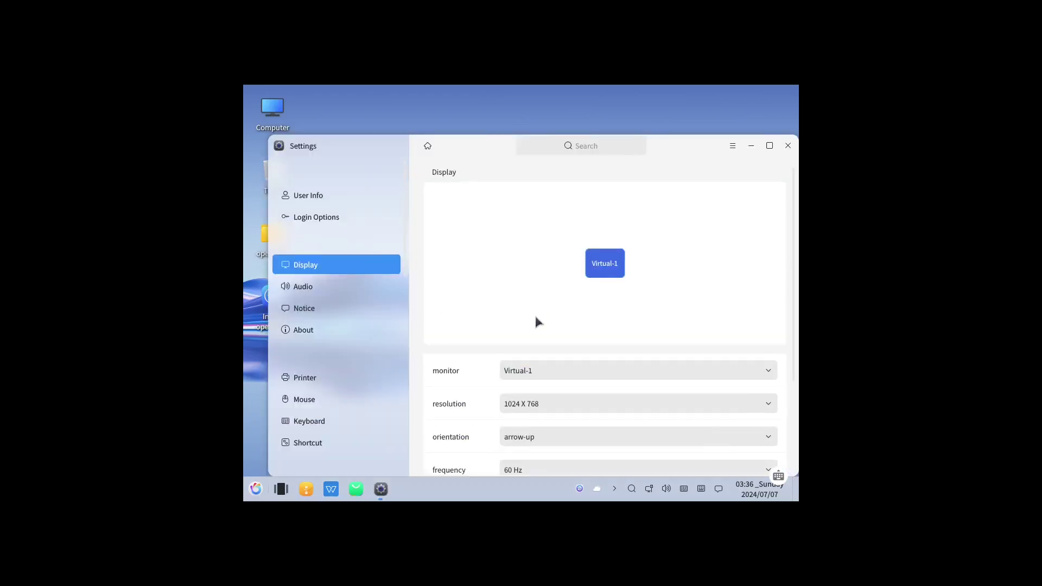
{"action": "left_click", "coordinate": [604, 404]}
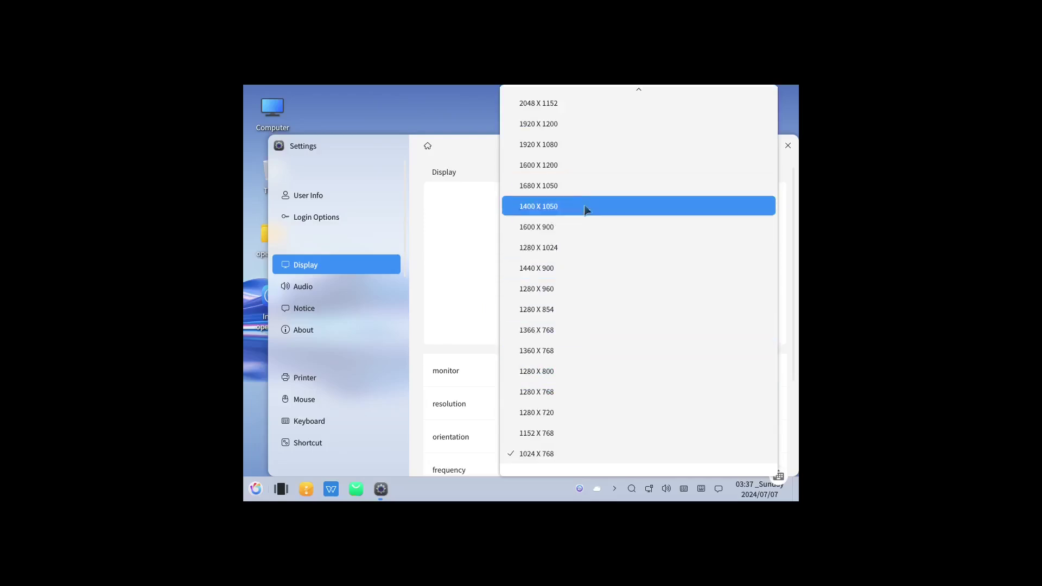
{"action": "left_click", "coordinate": [590, 152]}
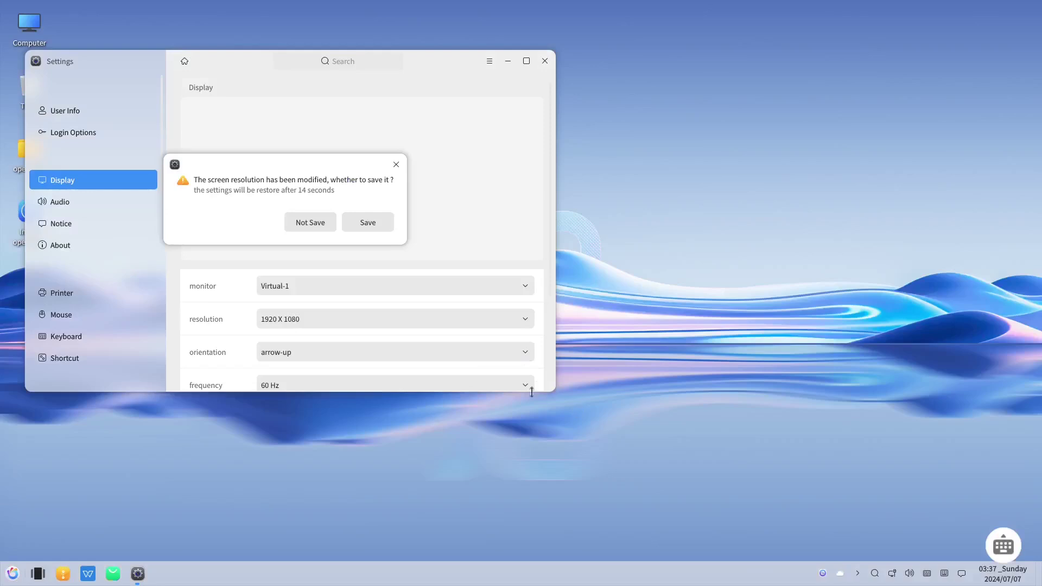
{"action": "left_click", "coordinate": [368, 224]}
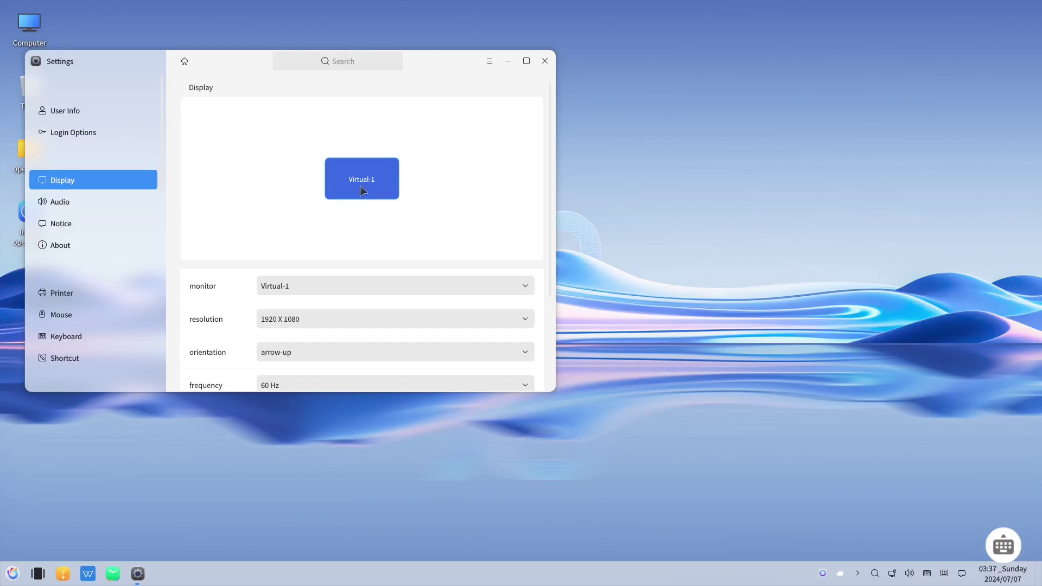
{"action": "key", "text": "alt+F4"}
{"action": "left_click", "coordinate": [13, 573]}
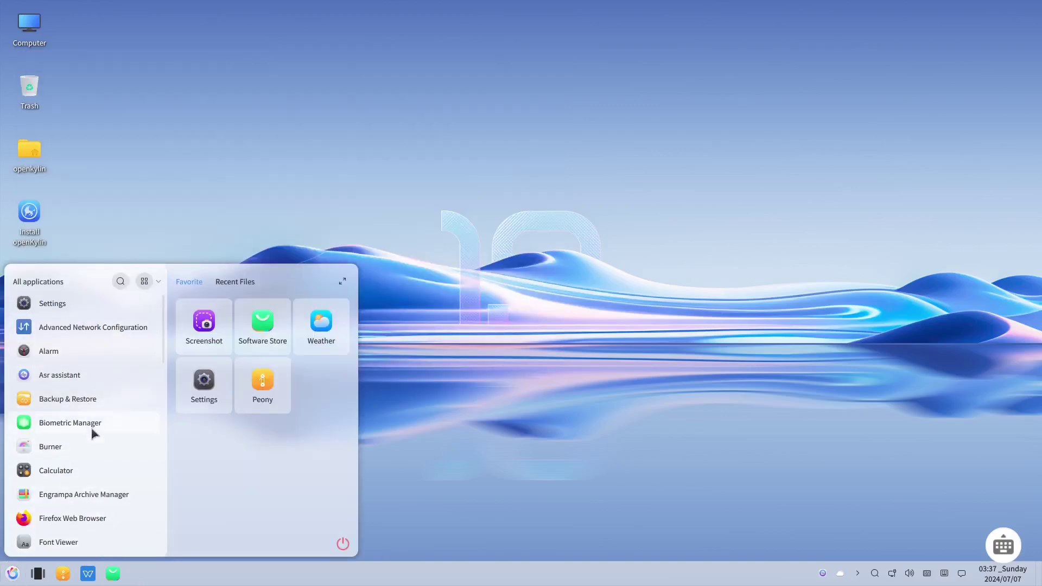
{"action": "left_click_drag", "start_coordinate": [160, 326], "coordinate": [161, 242]}
{"action": "left_click", "coordinate": [338, 163]}
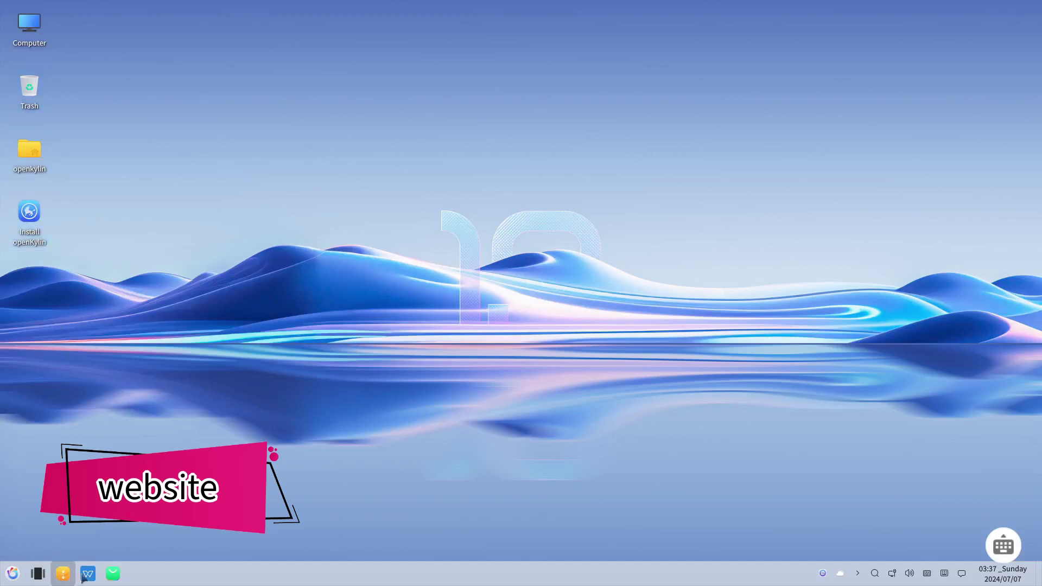
{"action": "left_click", "coordinate": [11, 576]}
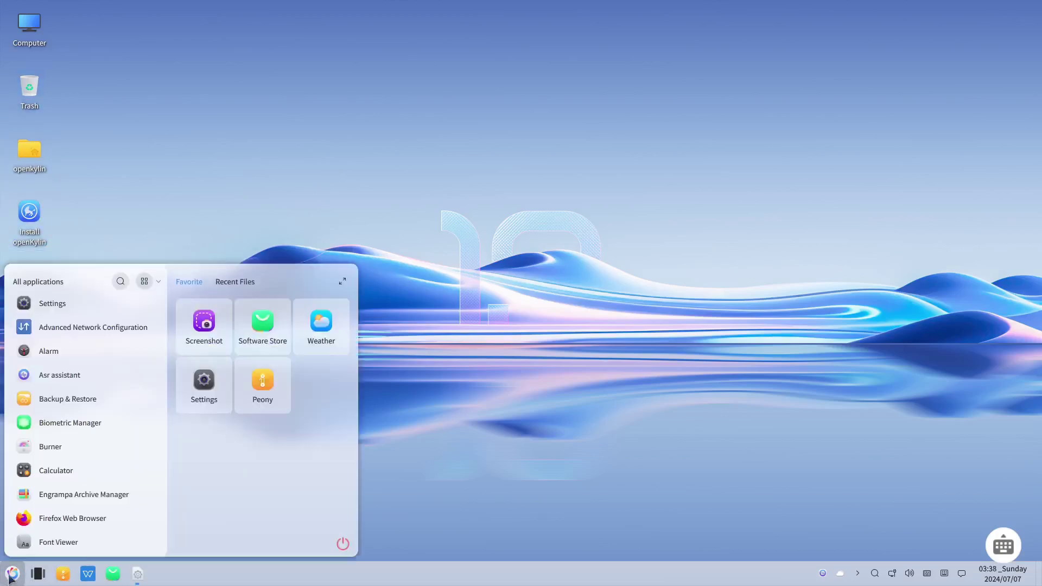
- Launch Firefox, search for 'openkylin' and open the official openKylin community site
{"action": "left_click", "coordinate": [109, 518]}
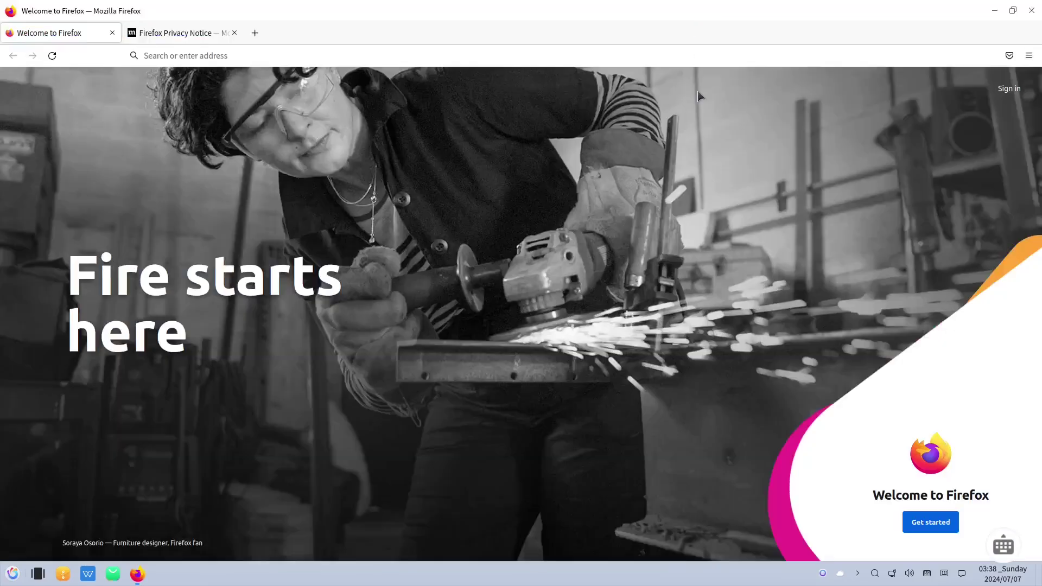
{"action": "left_click", "coordinate": [265, 56]}
{"action": "type", "text": "openkylin"}
{"action": "key", "text": "Return"}
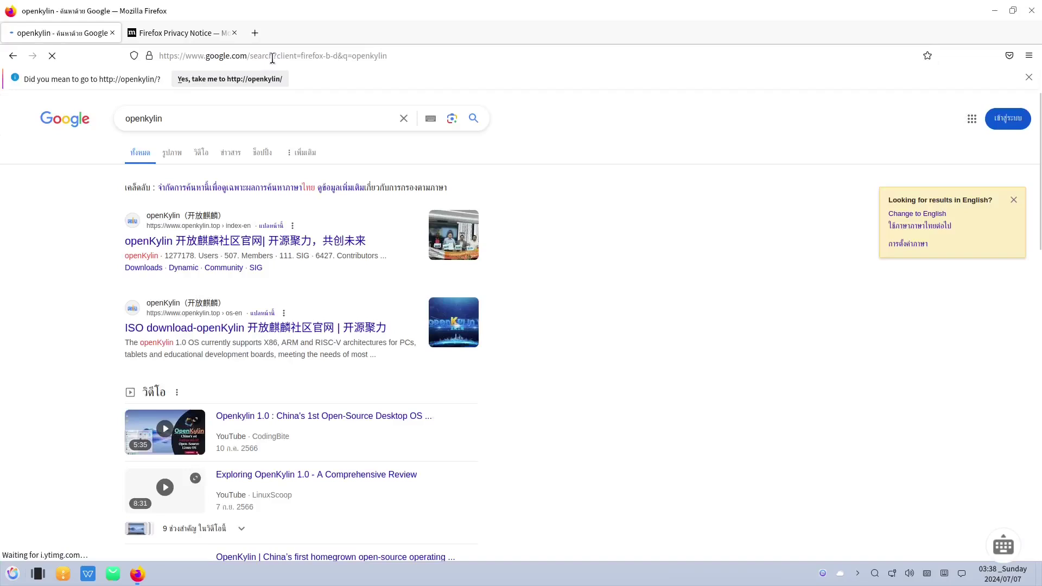
{"action": "left_click", "coordinate": [257, 243]}
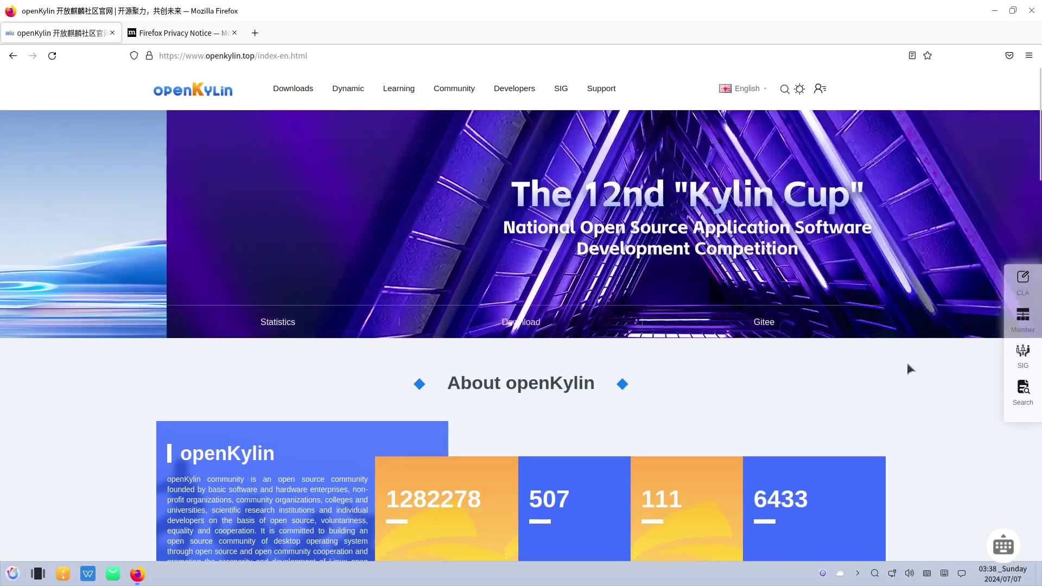
- Close the Firefox Privacy Notice tab, leaving the English openKylin home page
{"action": "scroll", "coordinate": [829, 401], "scroll_direction": "down", "scroll_amount": 15}
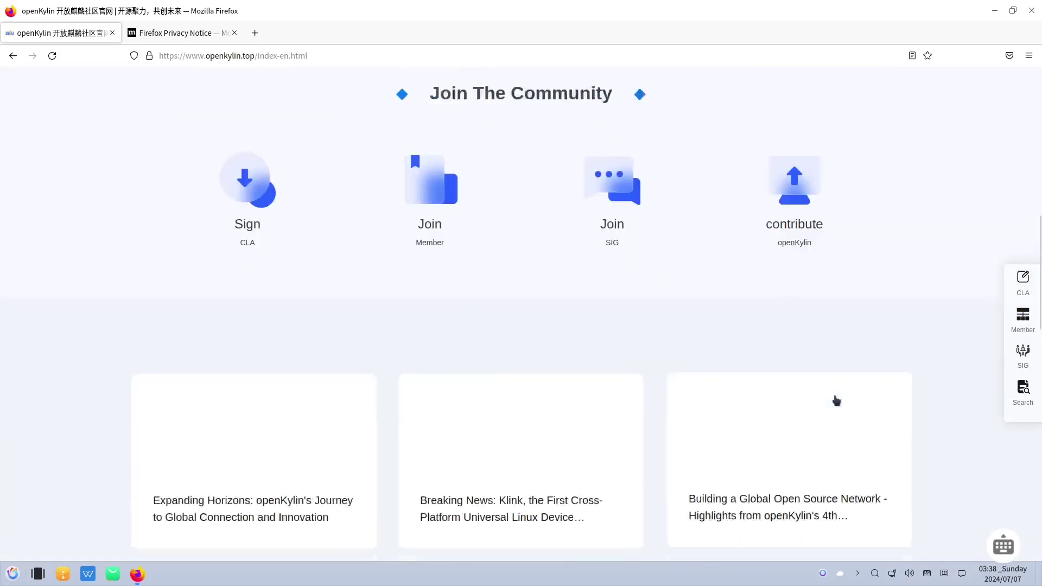
{"action": "scroll", "coordinate": [831, 388], "scroll_direction": "up", "scroll_amount": 15}
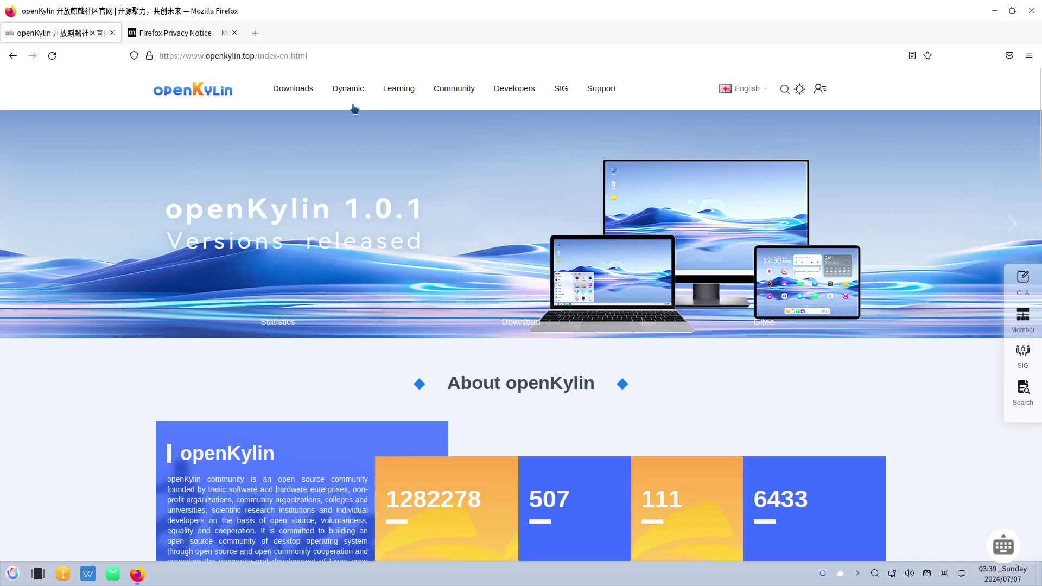
{"action": "left_click", "coordinate": [235, 34]}
{"action": "scroll", "coordinate": [895, 444], "scroll_direction": "down", "scroll_amount": 10}
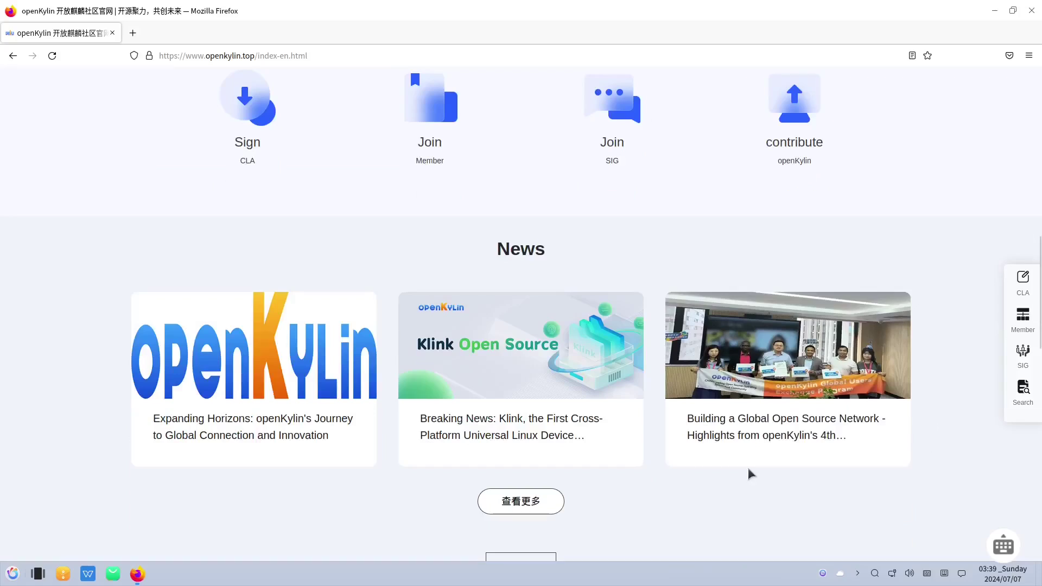
- Open the 4th International Exchange Program news article in a new tab, then return to the home page tab
{"action": "left_click", "coordinate": [830, 440]}
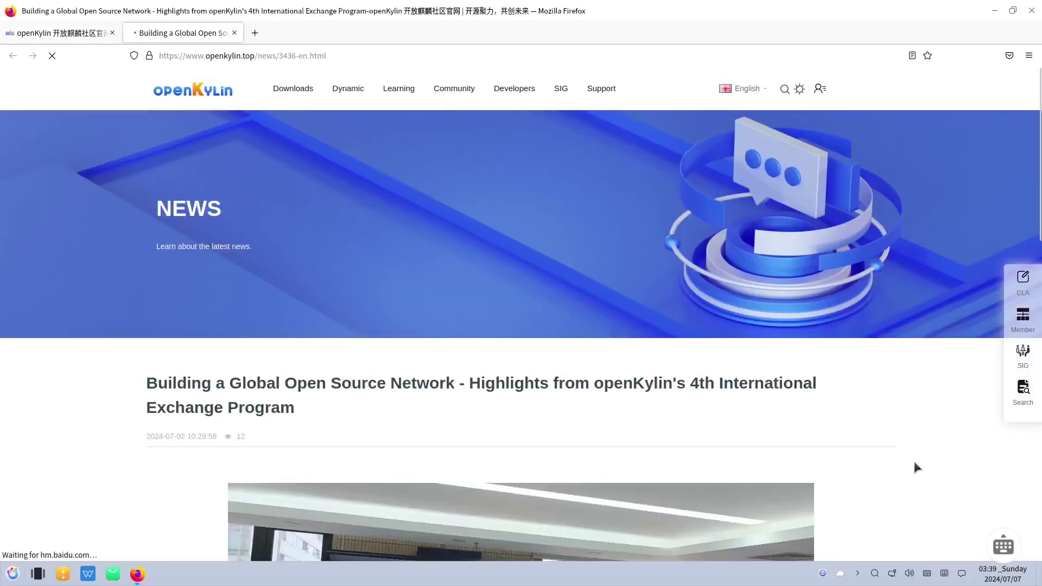
{"action": "scroll", "coordinate": [905, 460], "scroll_direction": "down", "scroll_amount": 5}
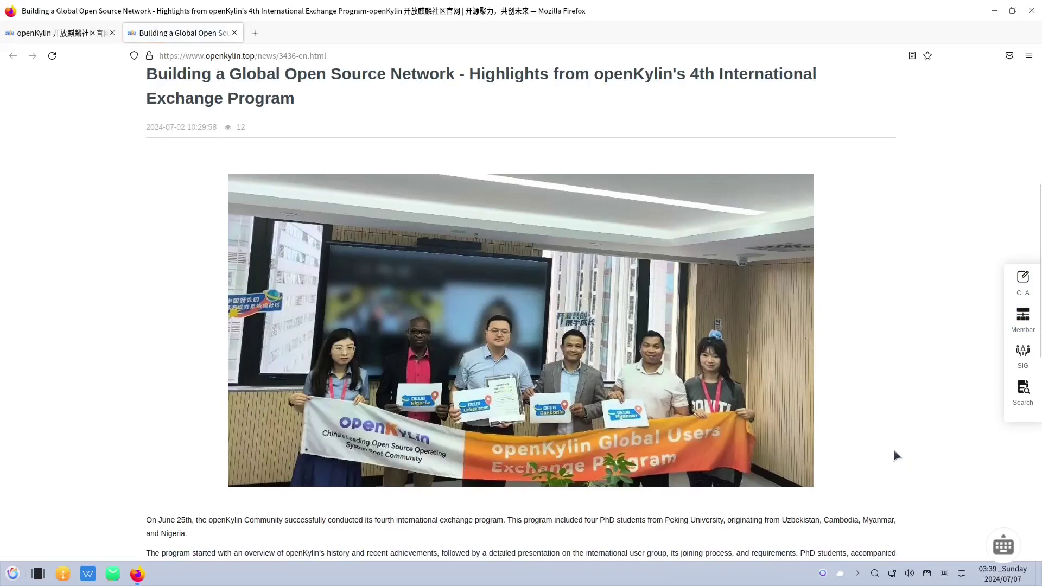
{"action": "key", "text": "ctrl+Page_Up"}
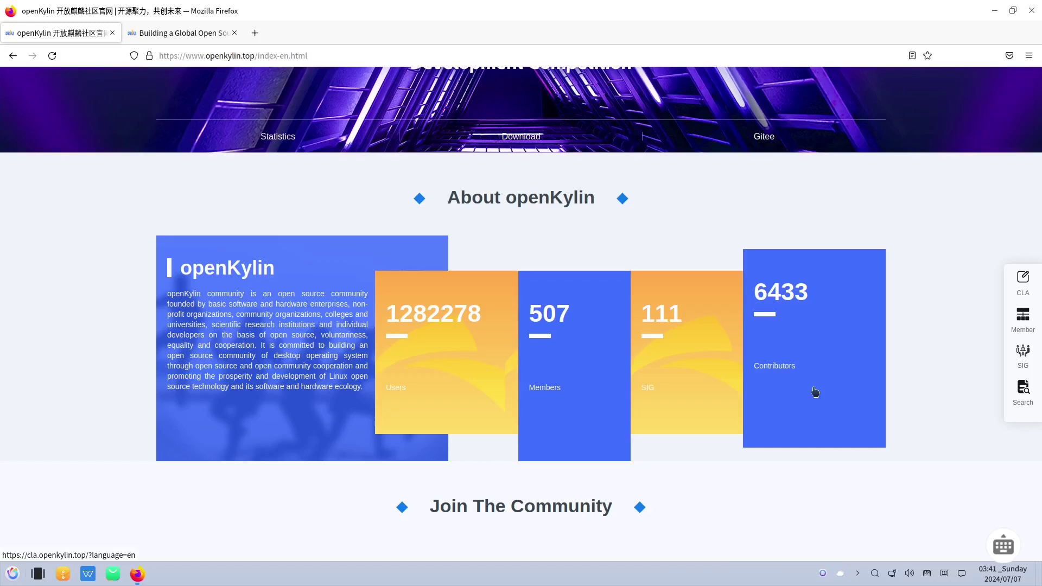
- Open the ISO download page in a new tab and scroll its release cards back to the top
{"action": "scroll", "coordinate": [883, 389], "scroll_direction": "down", "scroll_amount": 2}
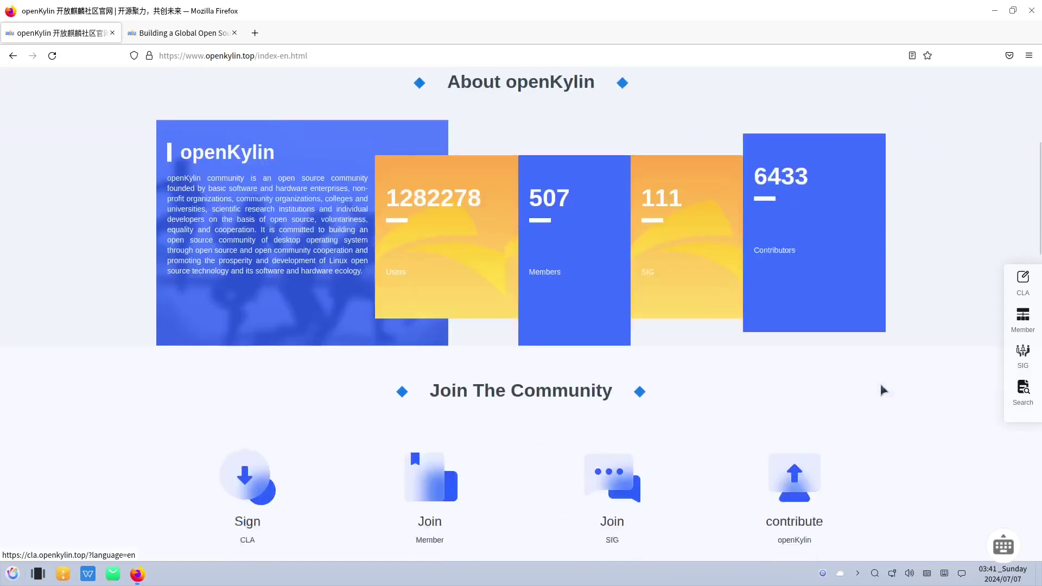
{"action": "scroll", "coordinate": [856, 380], "scroll_direction": "up", "scroll_amount": 5}
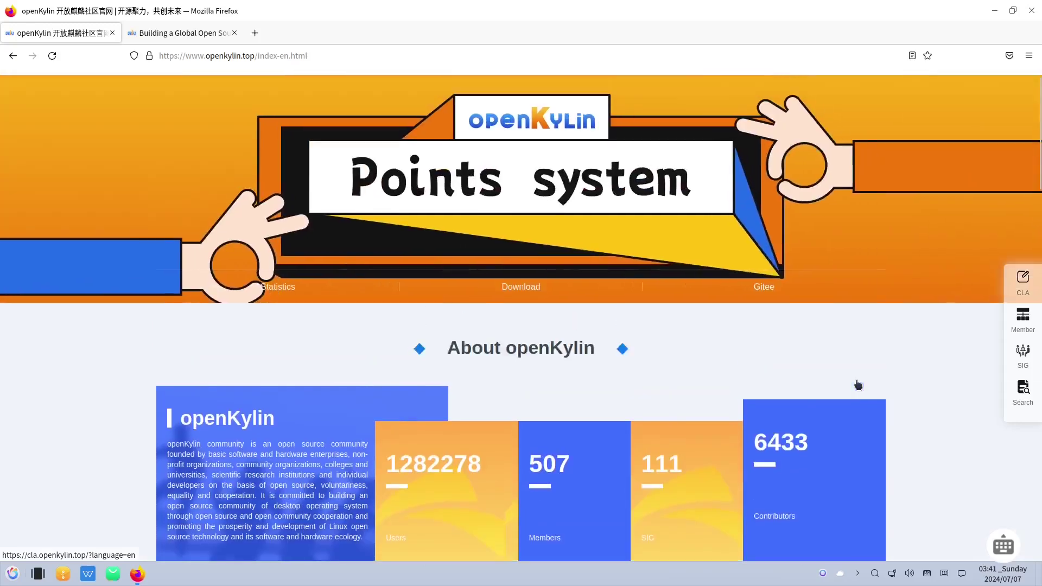
{"action": "scroll", "coordinate": [858, 385], "scroll_direction": "up", "scroll_amount": 1}
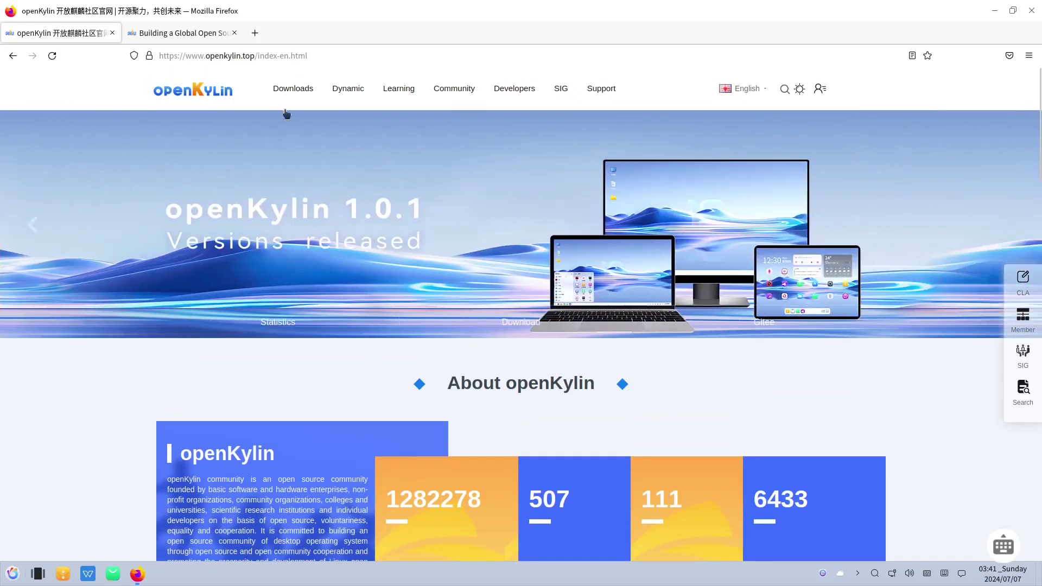
{"action": "mouse_move", "coordinate": [295, 94]}
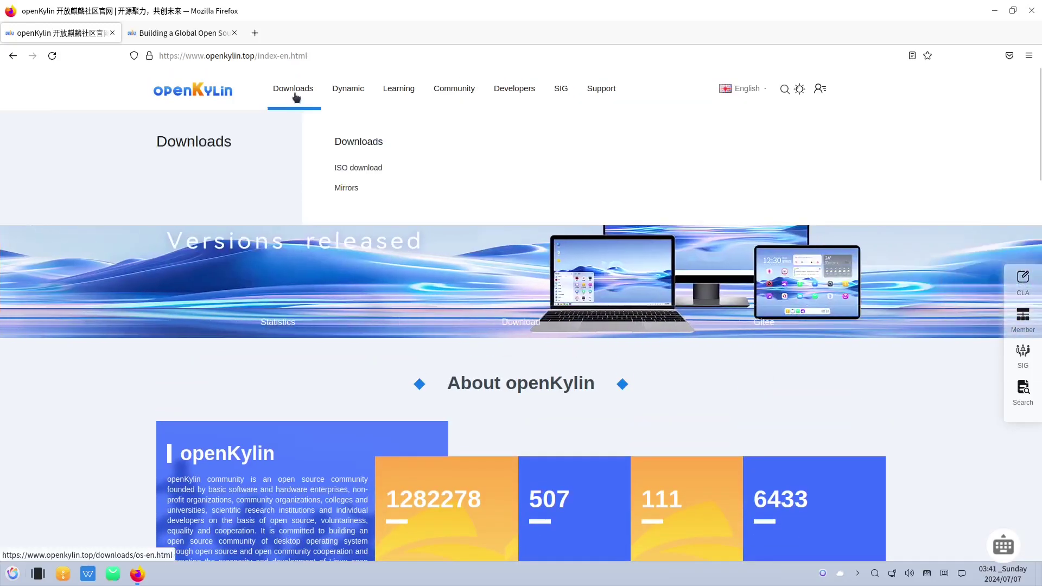
{"action": "left_click", "coordinate": [368, 168]}
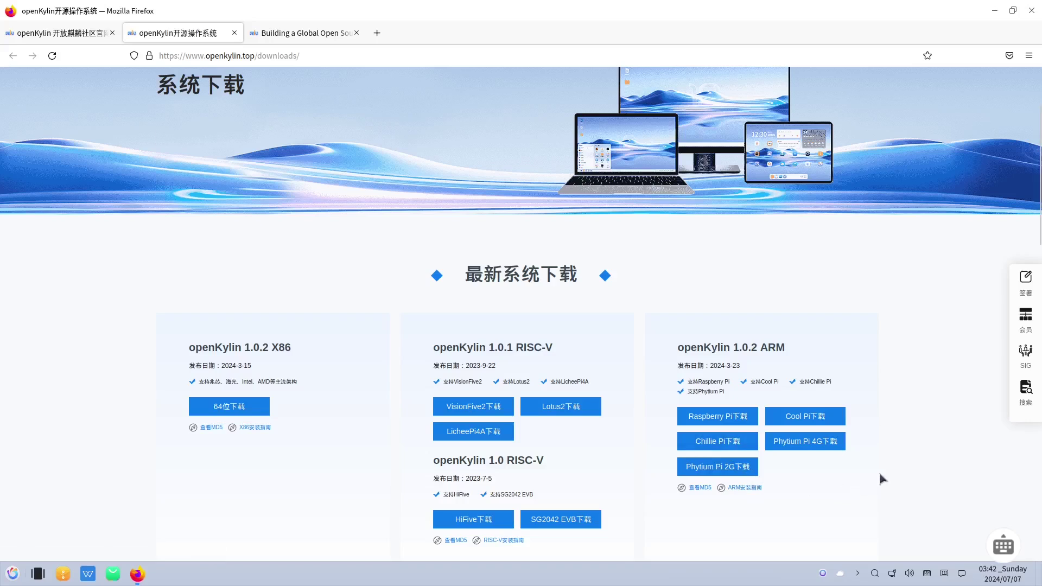
{"action": "scroll", "coordinate": [894, 459], "scroll_direction": "up", "scroll_amount": 3}
{"action": "scroll", "coordinate": [892, 458], "scroll_direction": "down", "scroll_amount": 12}
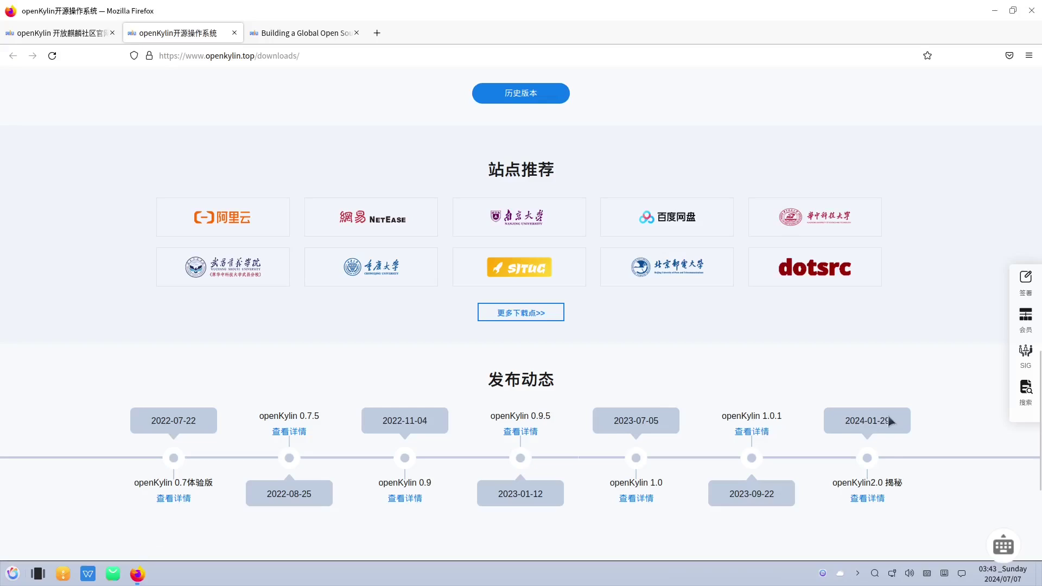
{"action": "scroll", "coordinate": [923, 458], "scroll_direction": "down", "scroll_amount": 5}
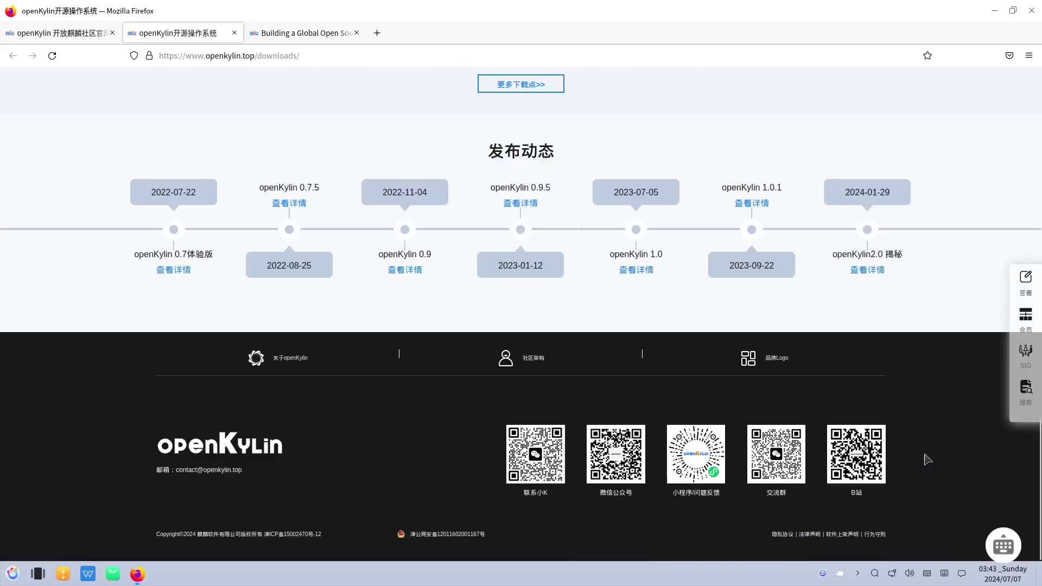
{"action": "scroll", "coordinate": [922, 457], "scroll_direction": "up", "scroll_amount": 10}
{"action": "scroll", "coordinate": [921, 452], "scroll_direction": "up", "scroll_amount": 8}
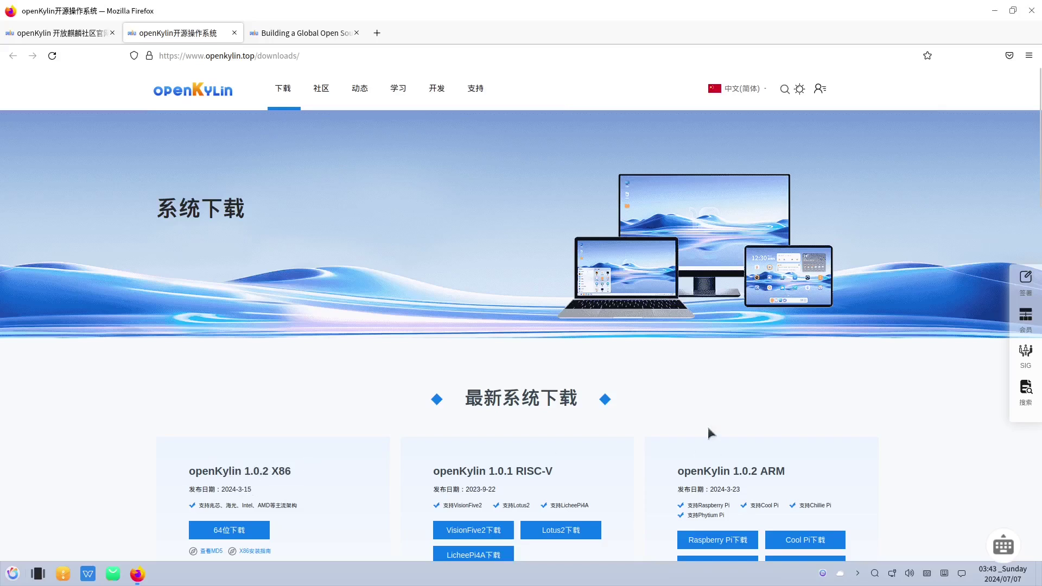
- Open the 镜像站 mirror-site download page in a new tab and scroll through its mirror table
{"action": "left_click", "coordinate": [895, 395]}
{"action": "scroll", "coordinate": [929, 415], "scroll_direction": "down", "scroll_amount": 5}
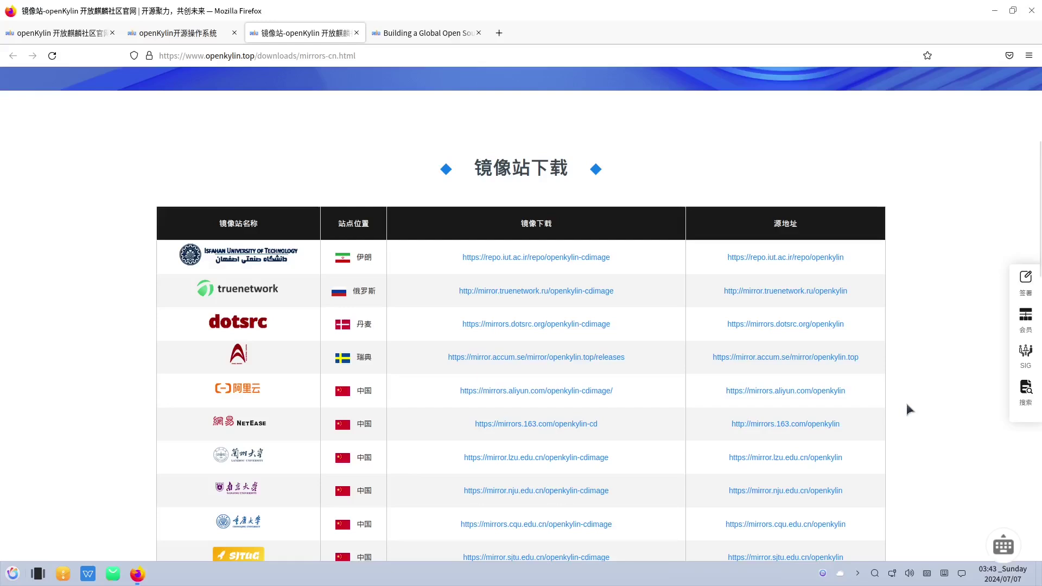
{"action": "scroll", "coordinate": [906, 404], "scroll_direction": "down", "scroll_amount": 2}
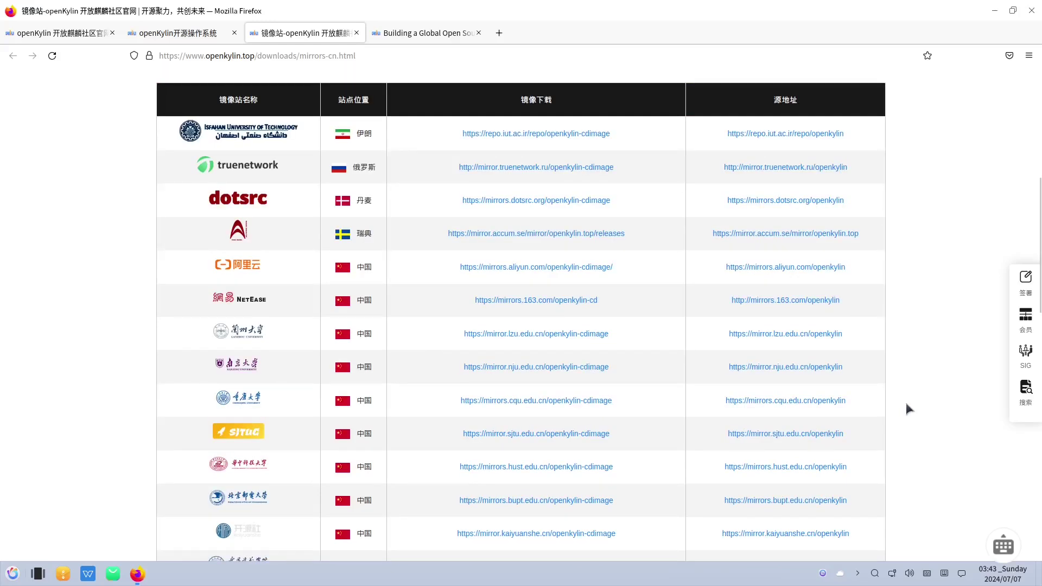
{"action": "scroll", "coordinate": [904, 399], "scroll_direction": "down", "scroll_amount": 4}
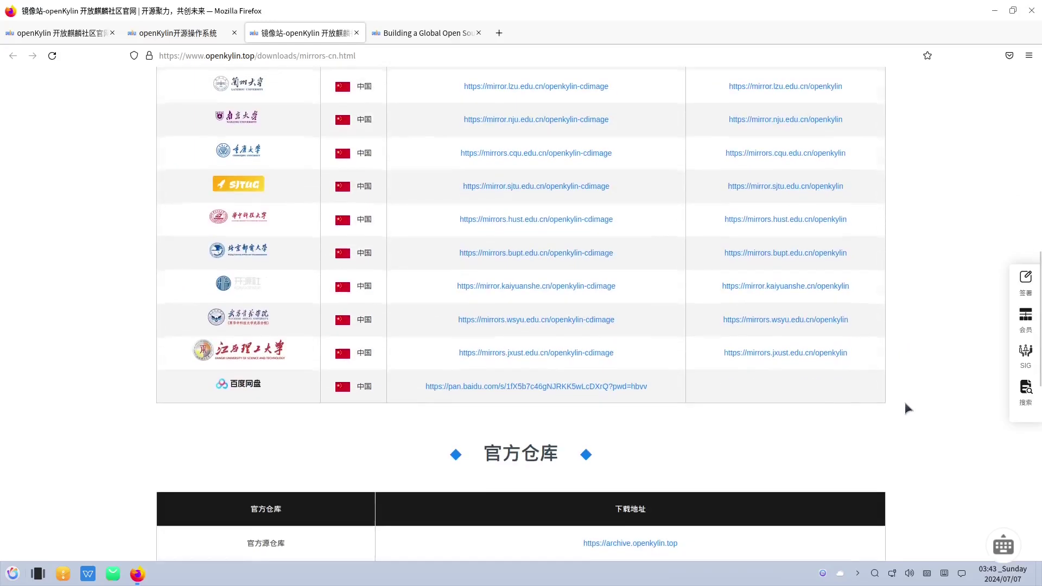
- Close the download-pages window, minimize Firefox to show the desktop, and open then close the application menu
{"action": "left_click", "coordinate": [994, 10]}
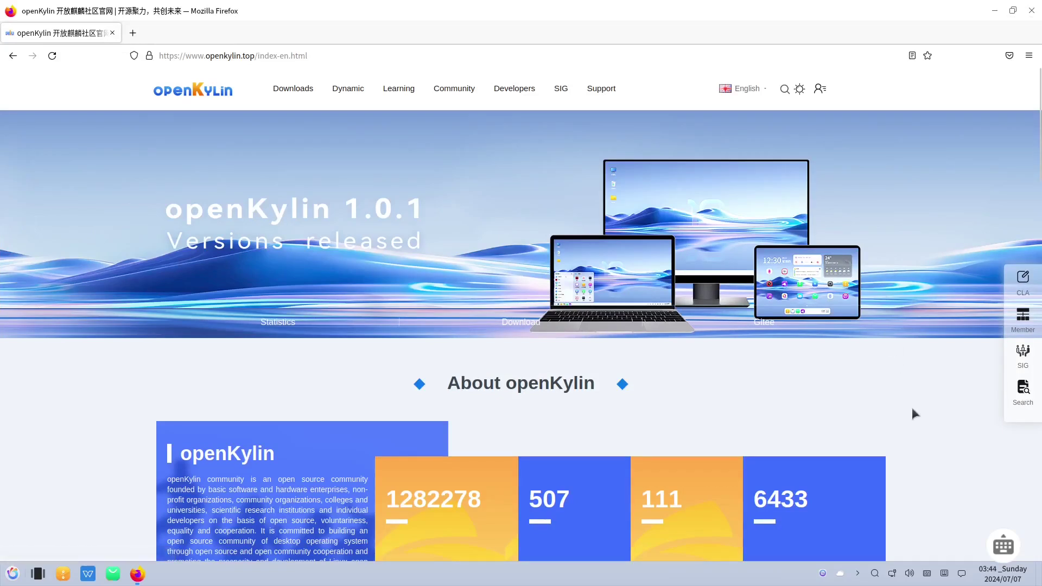
{"action": "left_click", "coordinate": [994, 11]}
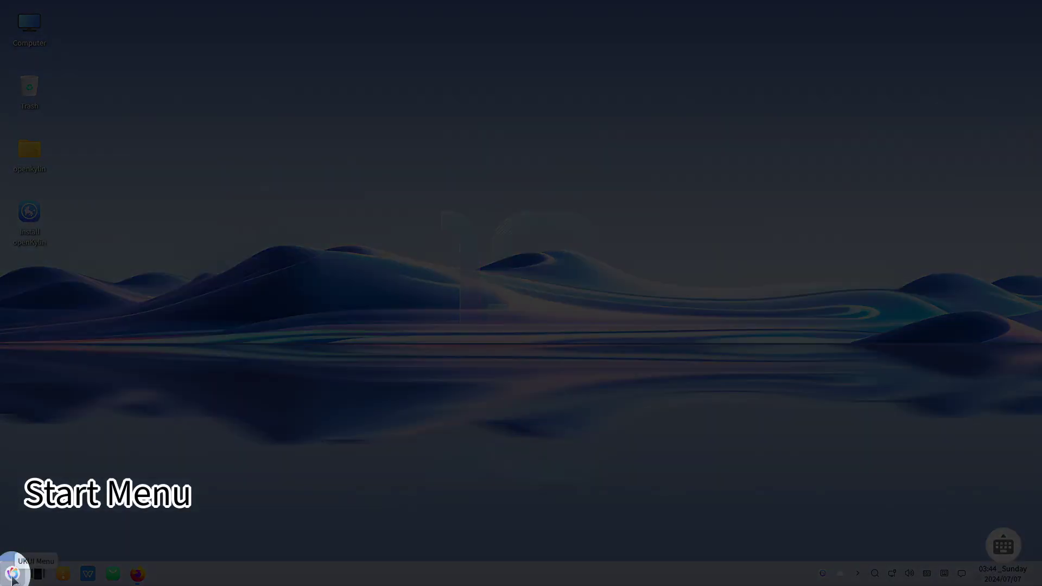
{"action": "left_click", "coordinate": [12, 576]}
{"action": "left_click", "coordinate": [11, 577]}
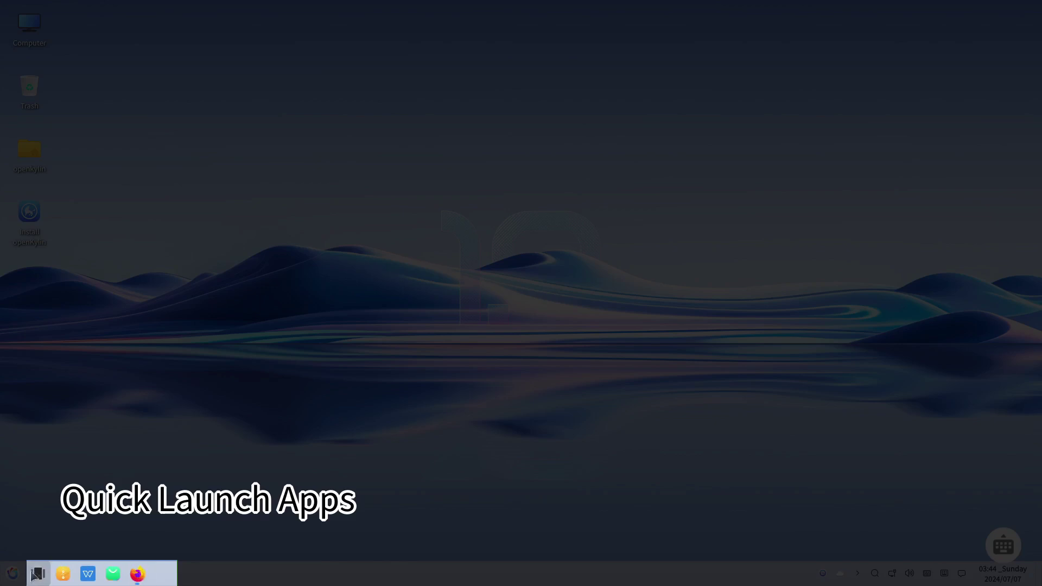
- Click the taskbar, check the clock, and press Ctrl+Alt+A
{"action": "left_click", "coordinate": [139, 575]}
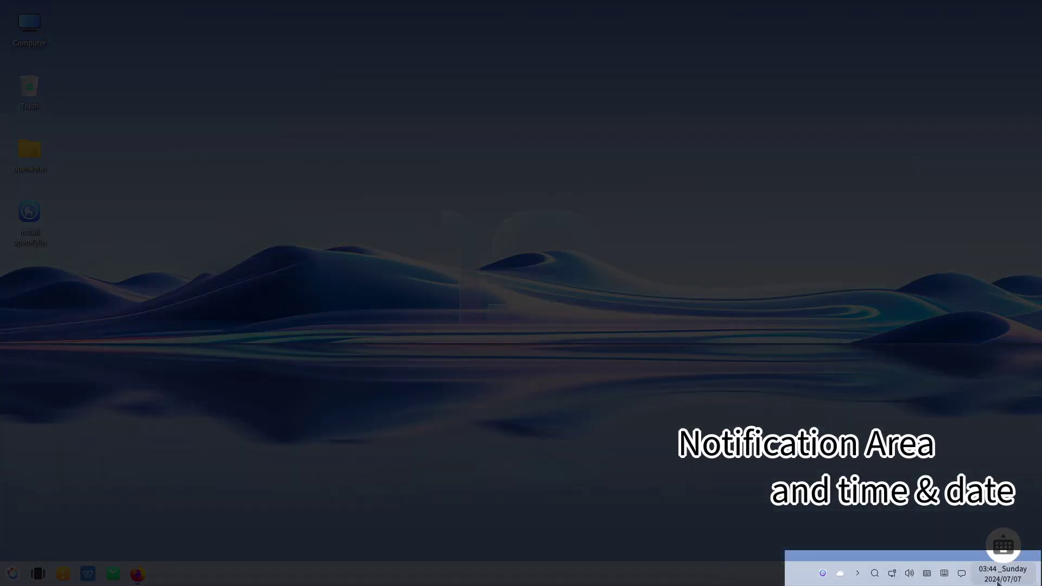
{"action": "mouse_move", "coordinate": [997, 582]}
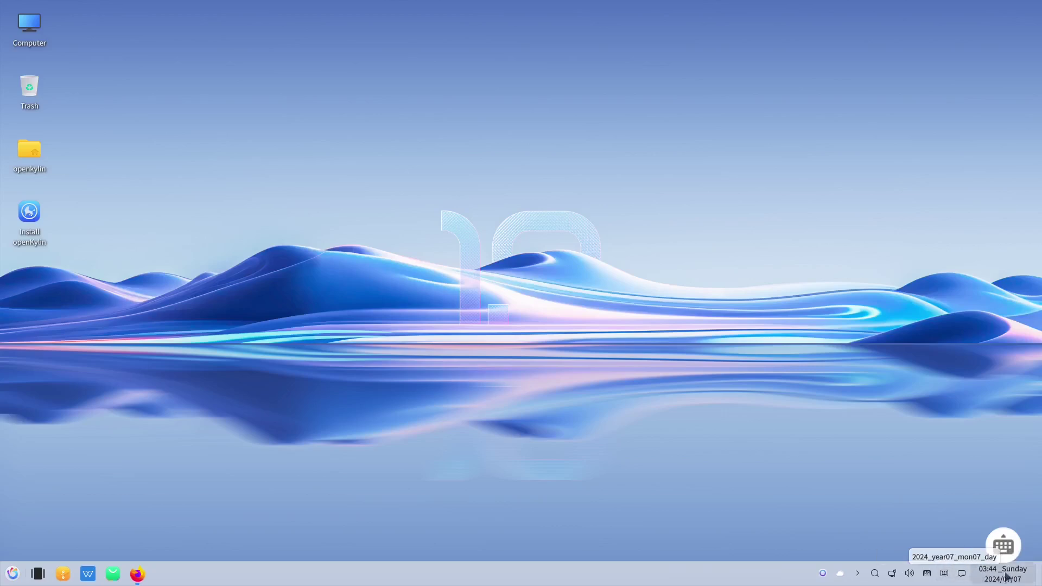
{"action": "key", "text": "ctrl+alt+a"}
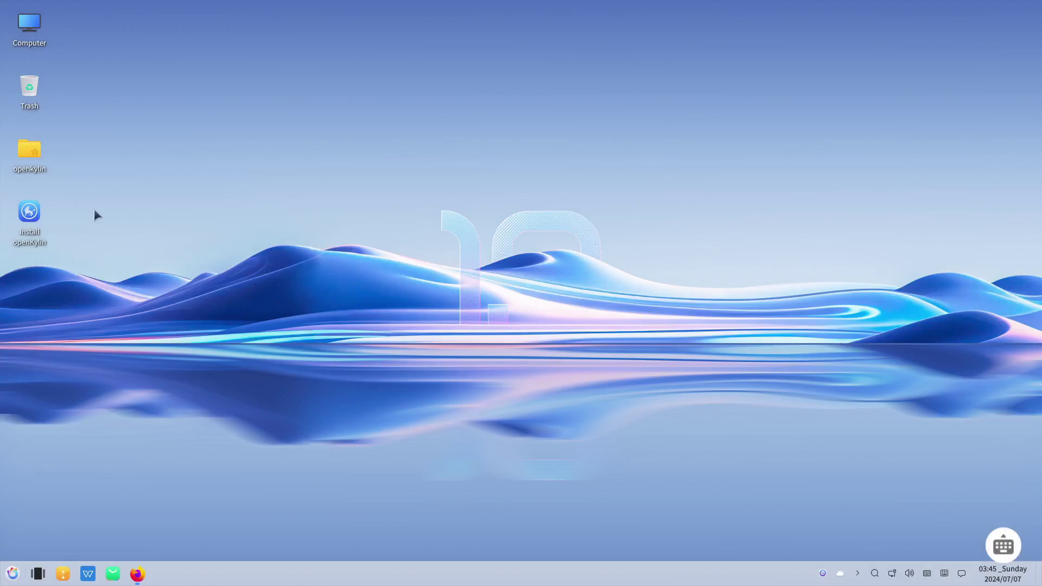
{"action": "right_click", "coordinate": [28, 24]}
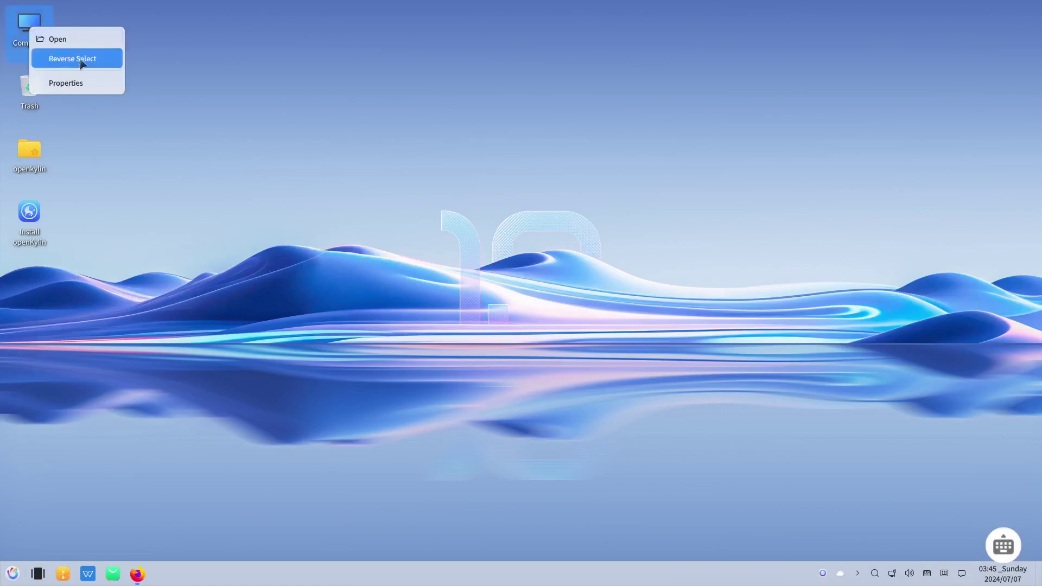
{"action": "left_click", "coordinate": [90, 76]}
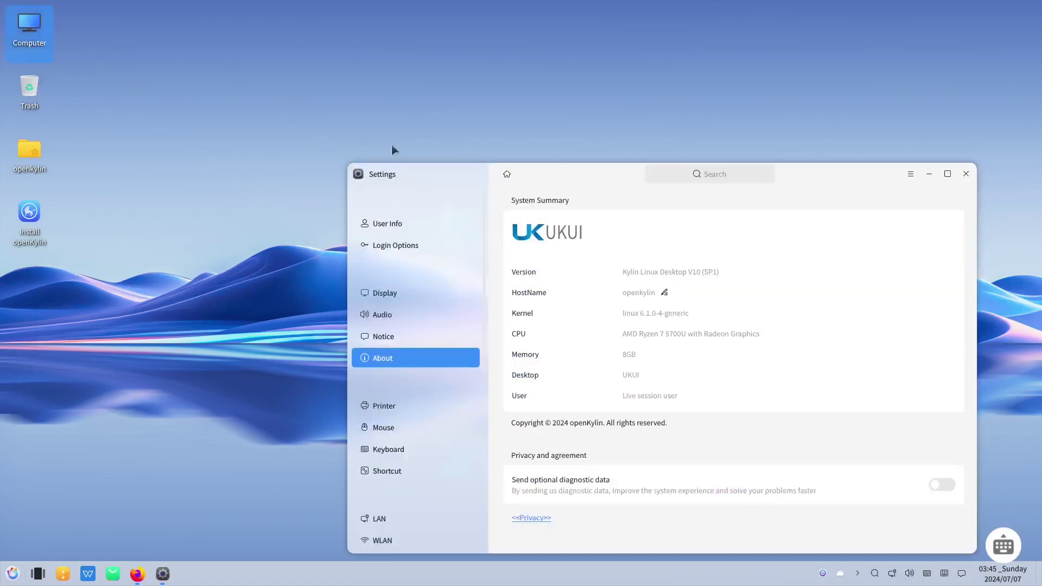
{"action": "left_click_drag", "start_coordinate": [592, 183], "coordinate": [383, 84]}
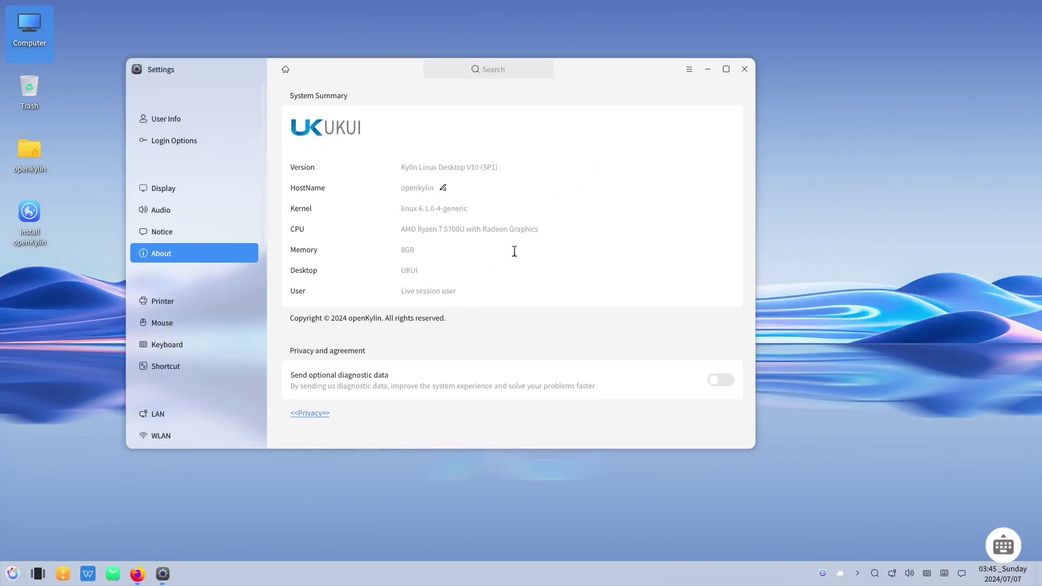
{"action": "left_click", "coordinate": [745, 69]}
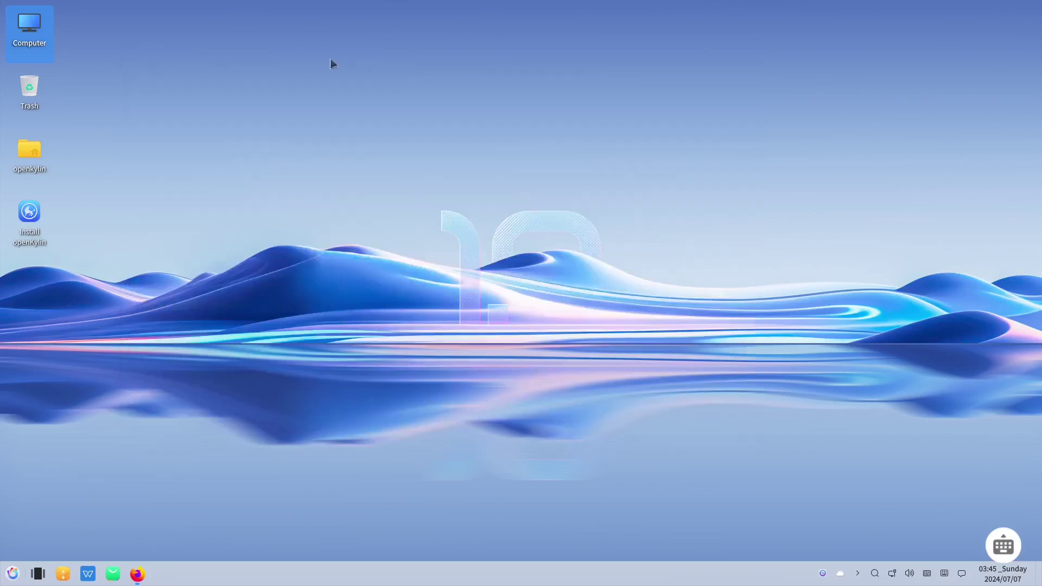
{"action": "double_click", "coordinate": [32, 155]}
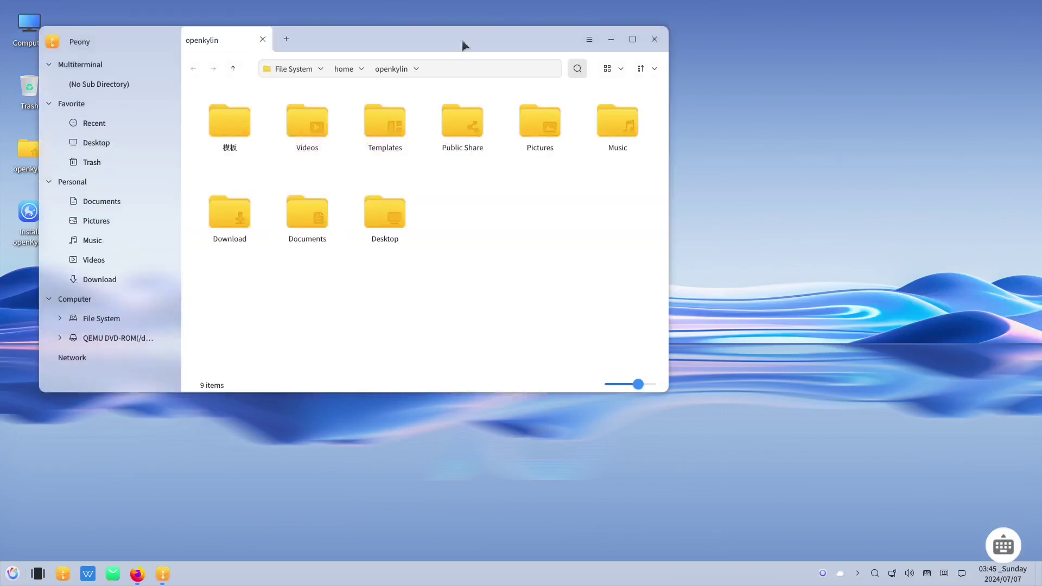
{"action": "left_click_drag", "start_coordinate": [465, 44], "coordinate": [565, 83]}
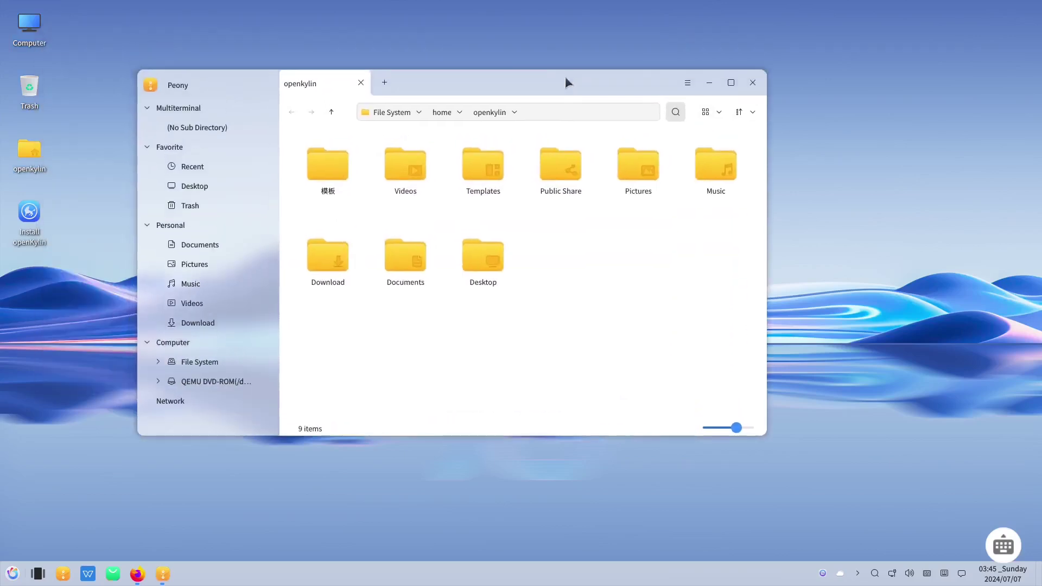
{"action": "left_click", "coordinate": [752, 82]}
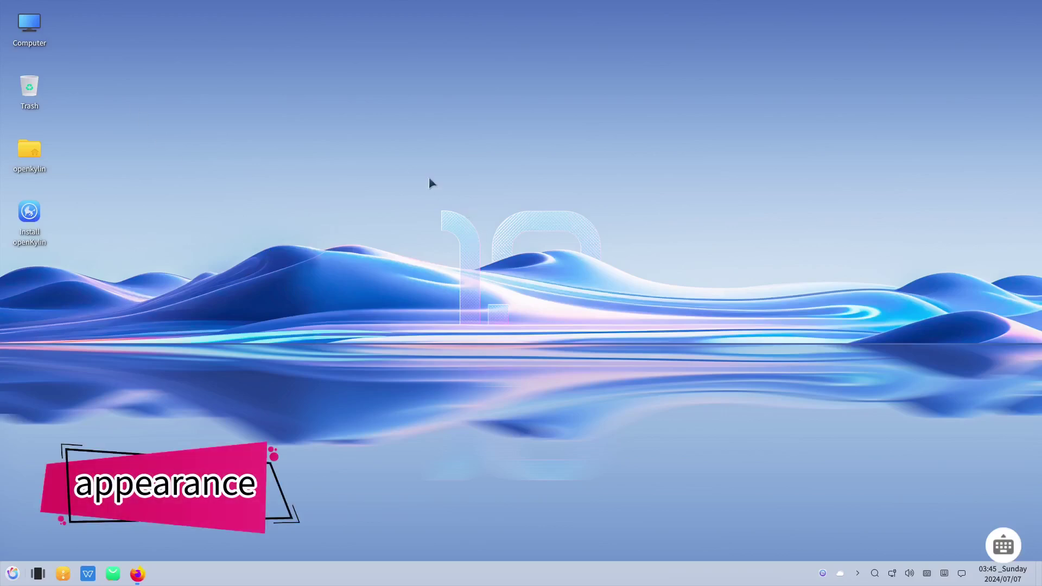
- Open Background settings and preview the lake-and-mountains, aerial island and giraffe wallpapers
{"action": "right_click", "coordinate": [374, 159]}
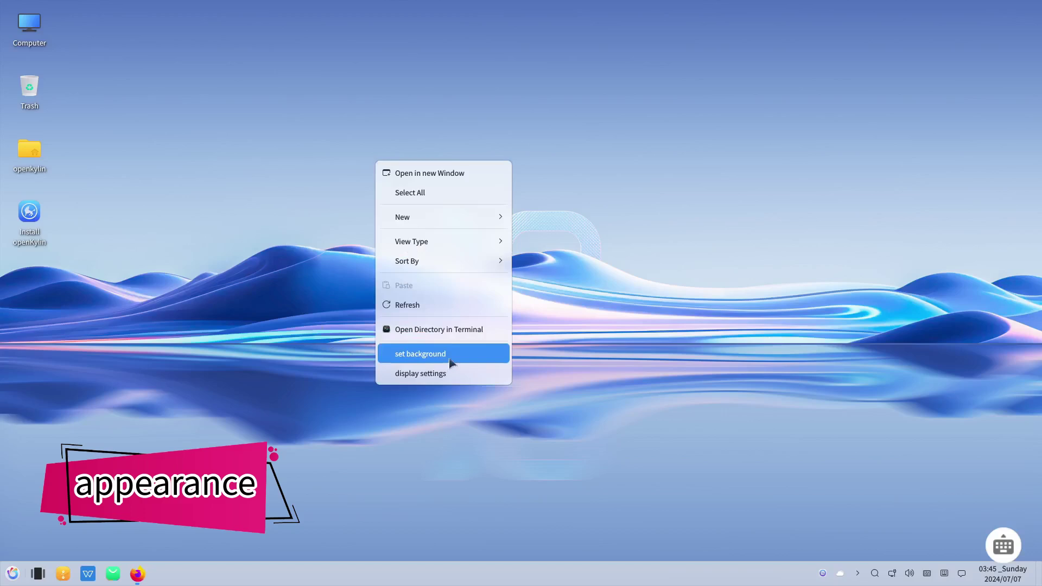
{"action": "left_click", "coordinate": [488, 362]}
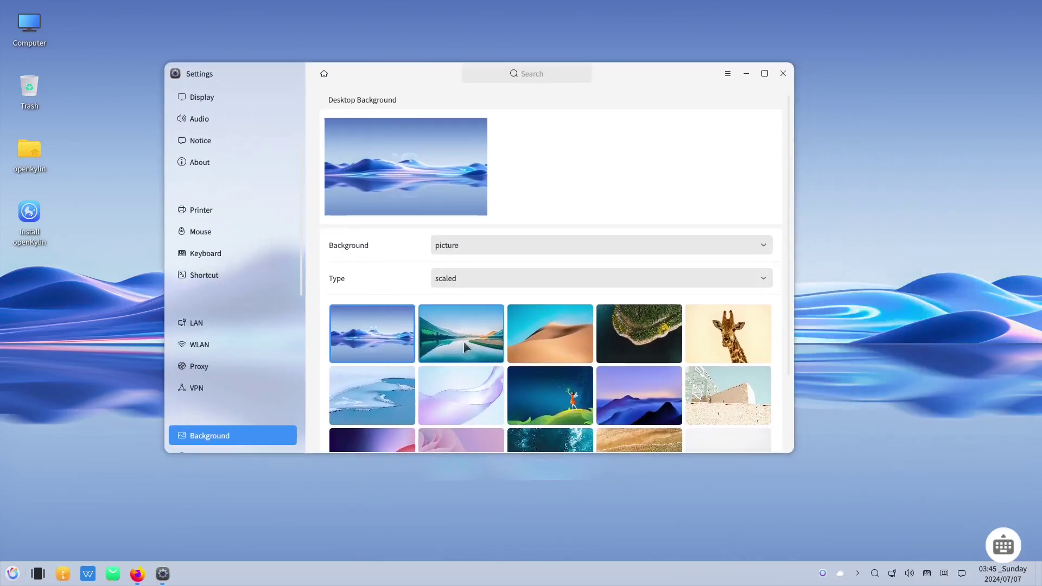
{"action": "left_click", "coordinate": [465, 347]}
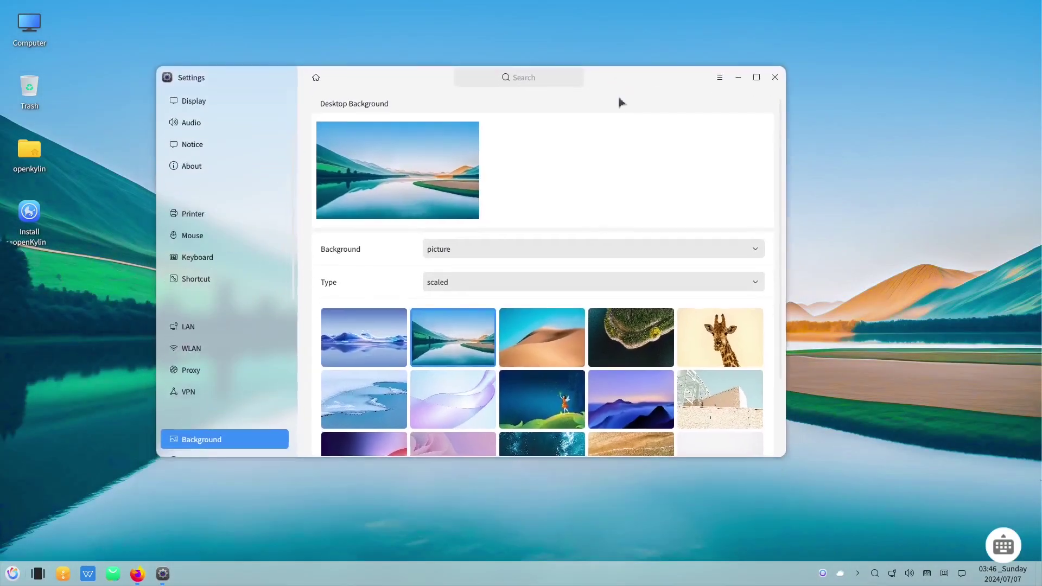
{"action": "left_click", "coordinate": [631, 337]}
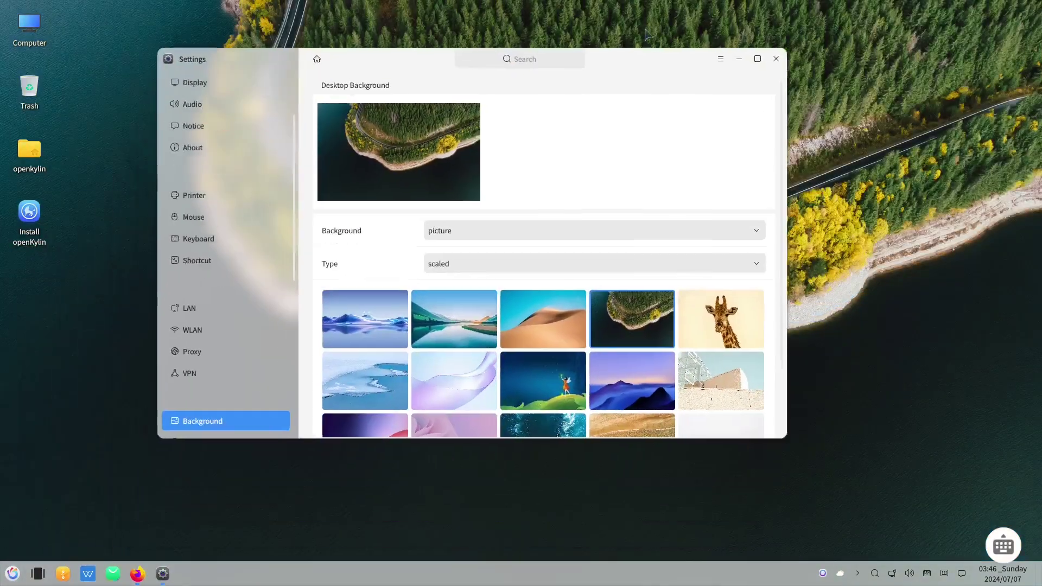
{"action": "left_click", "coordinate": [725, 267]}
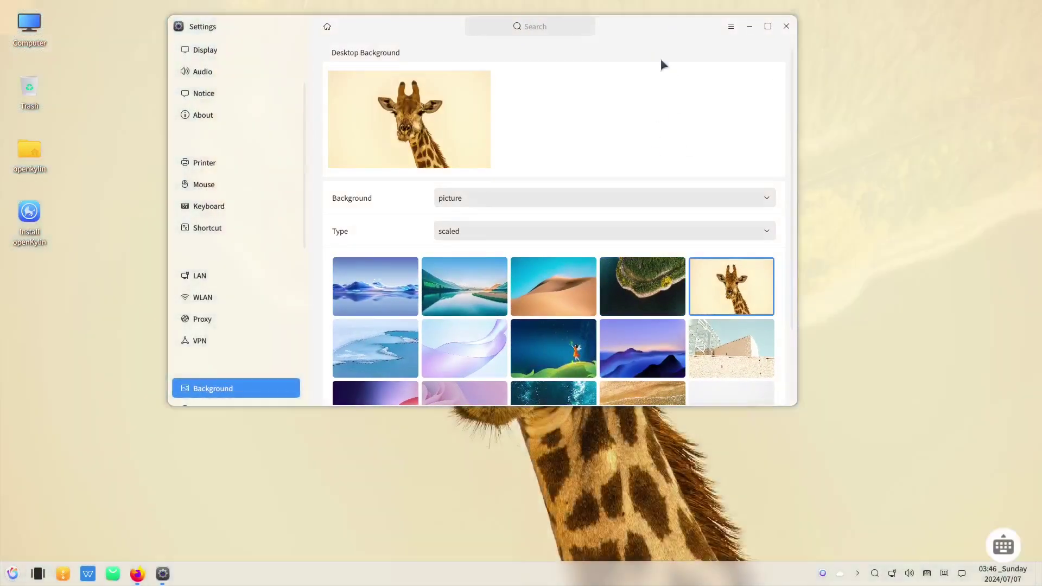
{"action": "left_click_drag", "start_coordinate": [660, 58], "coordinate": [469, 510]}
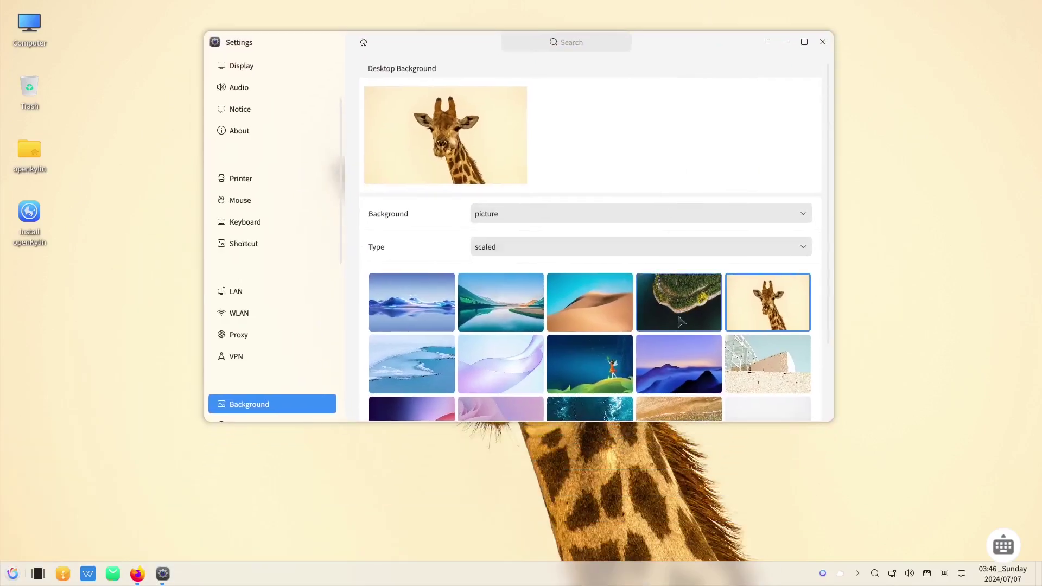
{"action": "scroll", "coordinate": [681, 321], "scroll_direction": "down", "scroll_amount": 3}
- Try the fairy-with-fireflies, ice floes, purple wave, white building and dark purple gradient wallpapers
{"action": "left_click", "coordinate": [621, 292]}
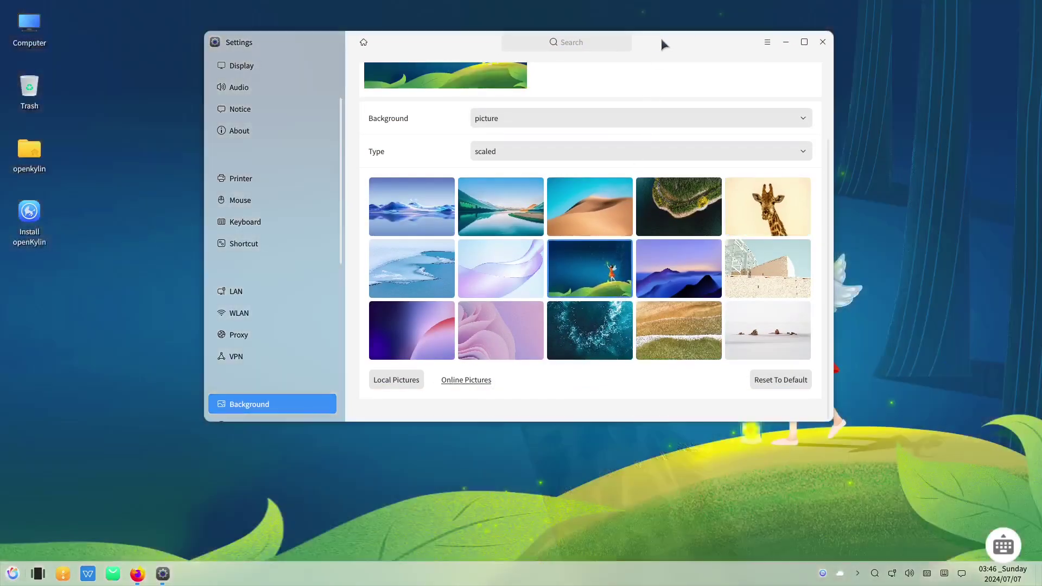
{"action": "left_click_drag", "start_coordinate": [661, 35], "coordinate": [400, 513]}
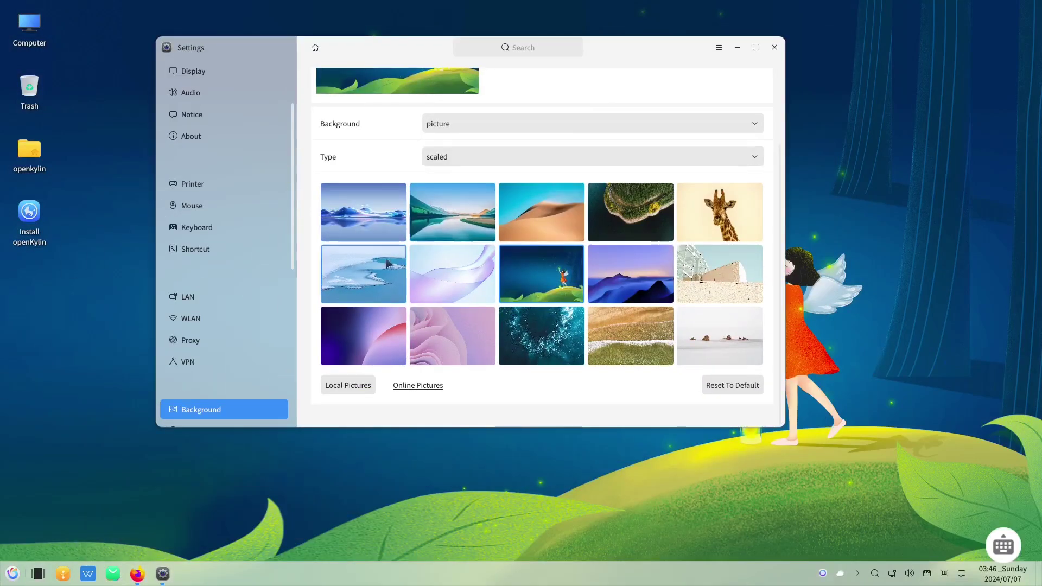
{"action": "left_click", "coordinate": [386, 258]}
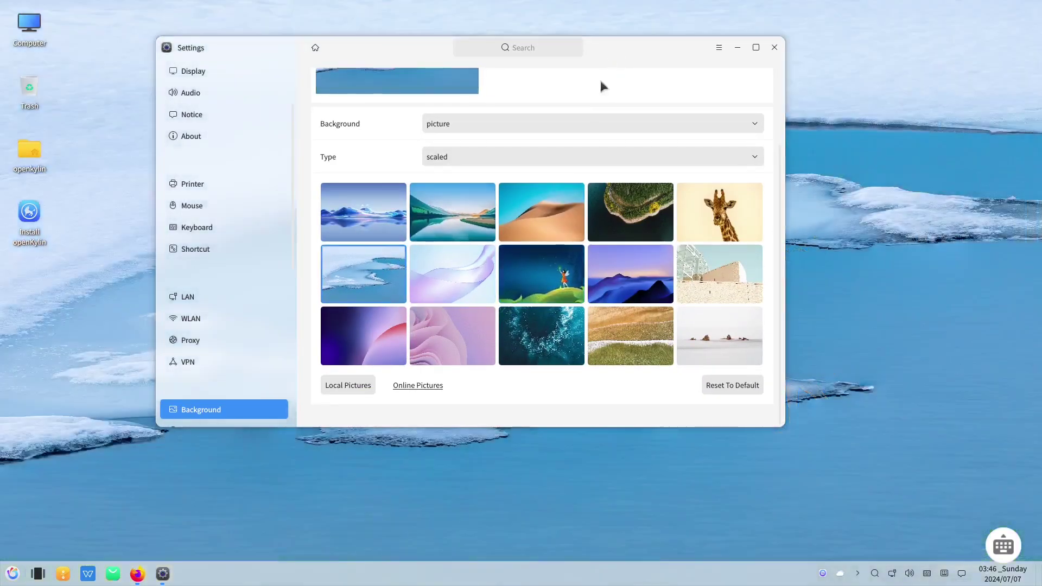
{"action": "left_click_drag", "start_coordinate": [602, 72], "coordinate": [458, 509]}
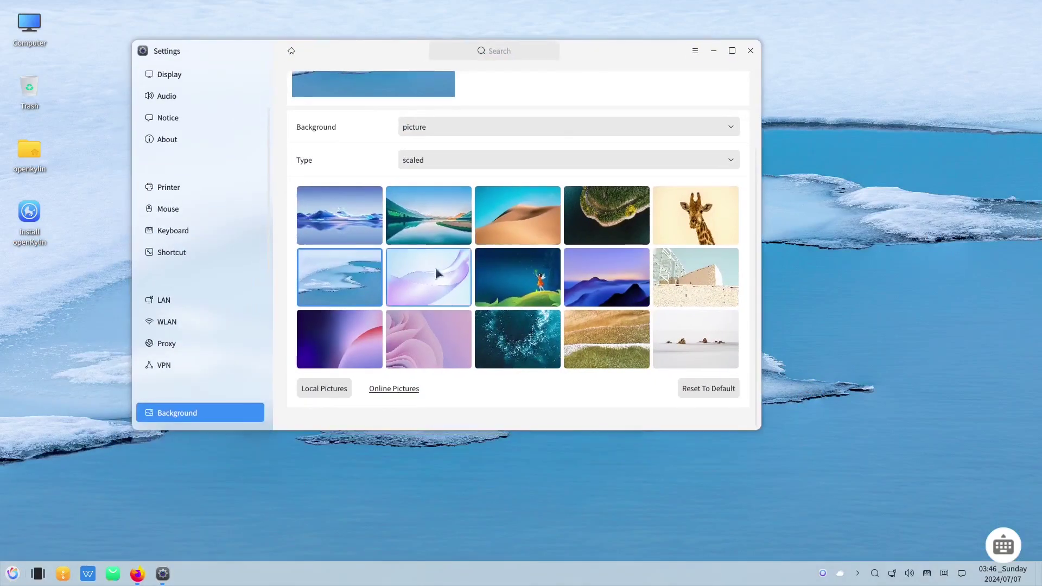
{"action": "left_click", "coordinate": [435, 267]}
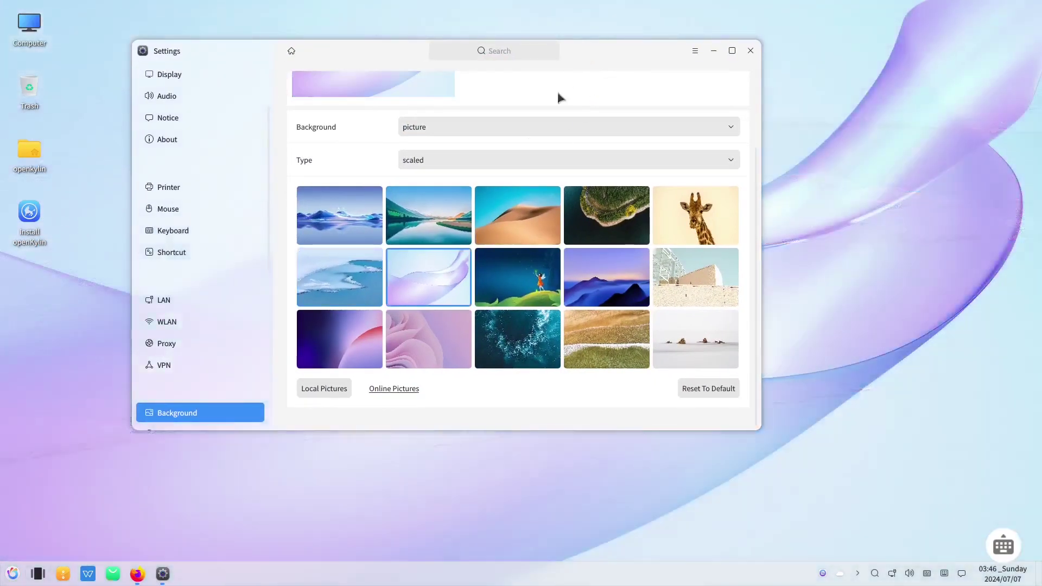
{"action": "left_click_drag", "start_coordinate": [573, 89], "coordinate": [419, 530]}
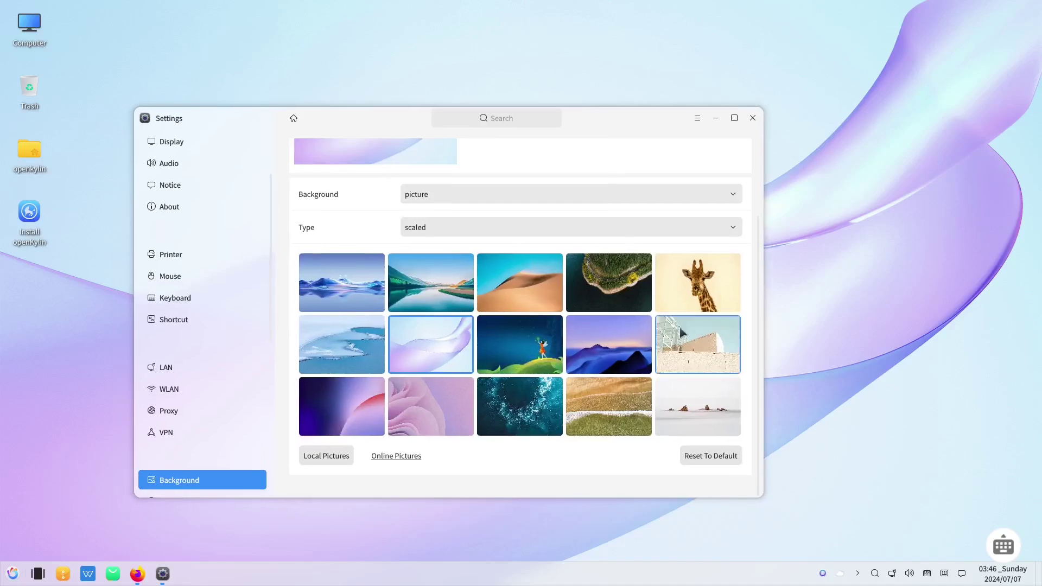
{"action": "left_click", "coordinate": [681, 332]}
{"action": "left_click_drag", "start_coordinate": [618, 113], "coordinate": [434, 551]}
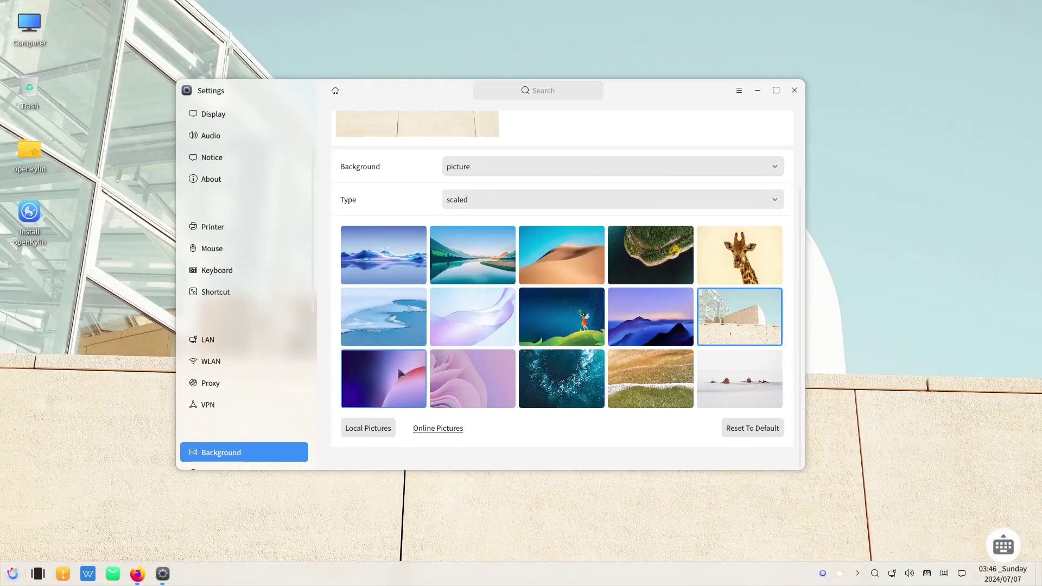
{"action": "left_click", "coordinate": [399, 367]}
{"action": "left_click_drag", "start_coordinate": [610, 82], "coordinate": [350, 548]}
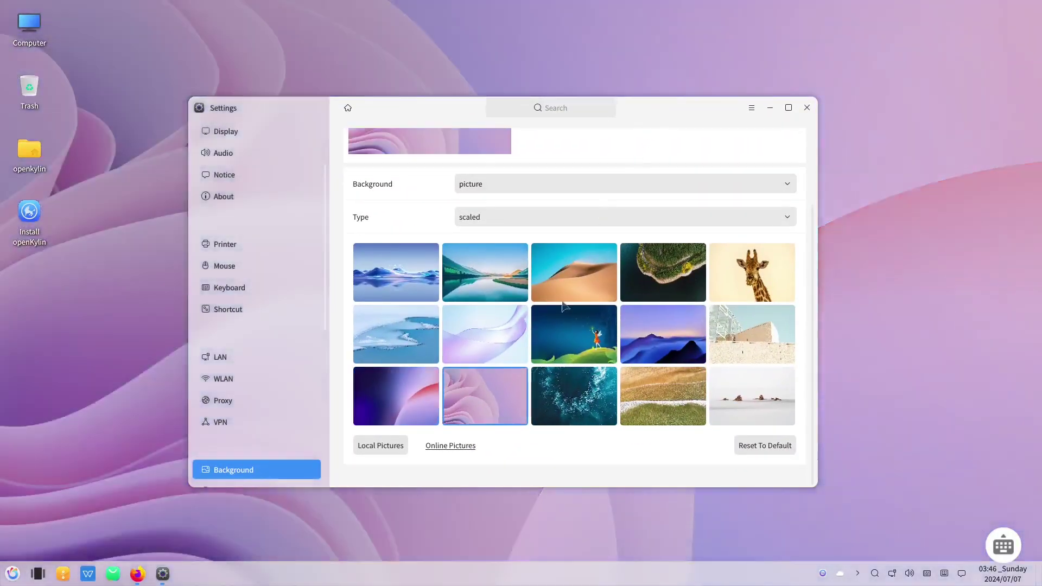
- Try the dark ocean, beach and snowy rocks wallpapers, then settle on the fairy-on-a-hill picture
{"action": "left_click_drag", "start_coordinate": [659, 107], "coordinate": [504, 522]}
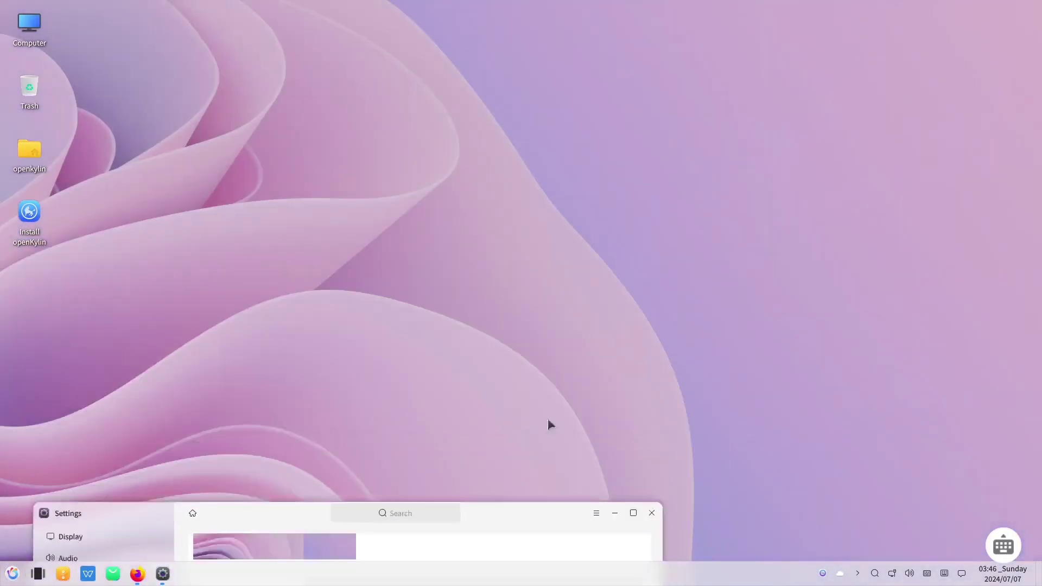
{"action": "left_click", "coordinate": [597, 374]}
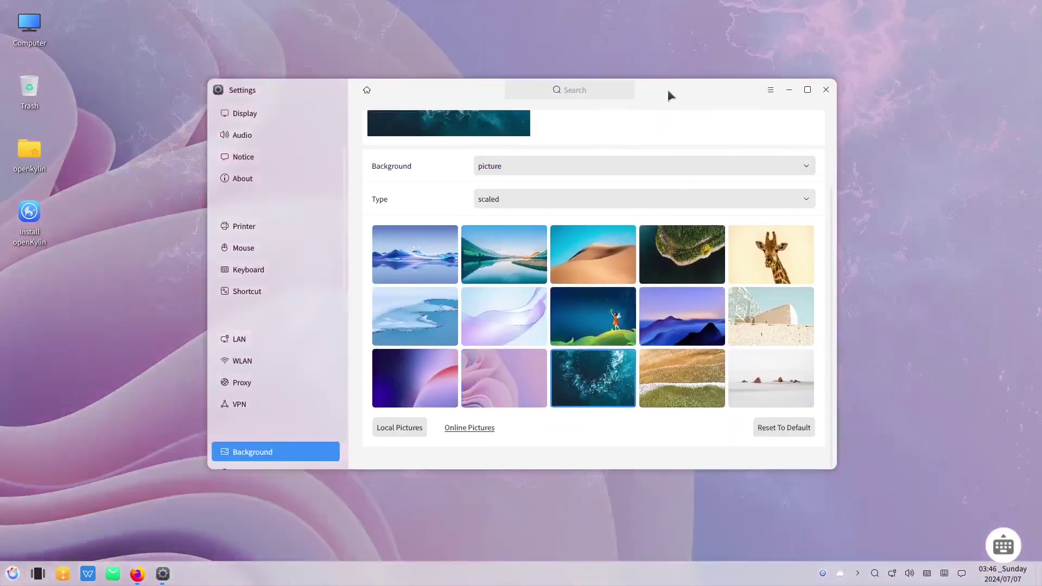
{"action": "left_click_drag", "start_coordinate": [669, 95], "coordinate": [477, 546]}
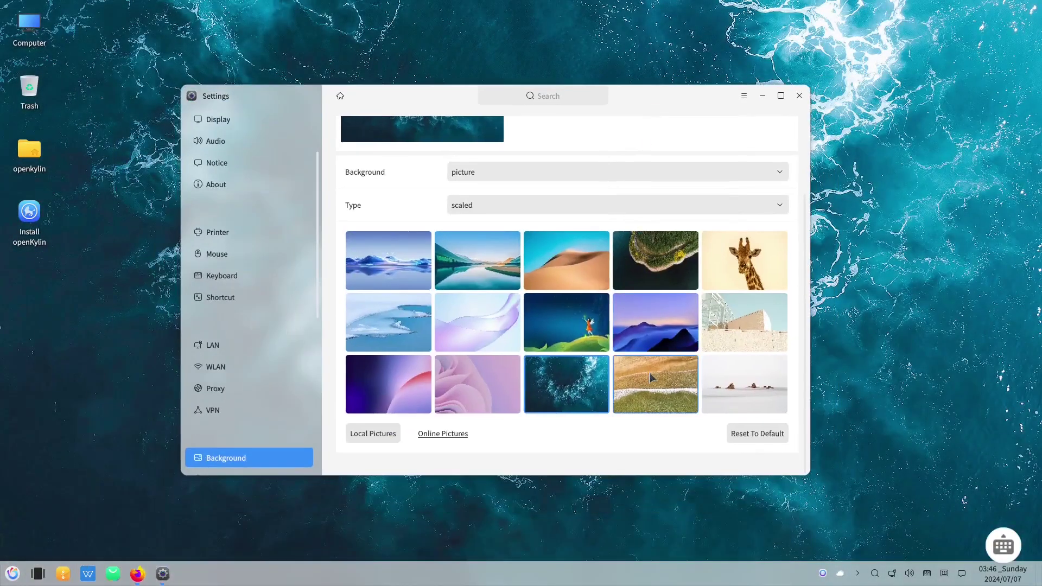
{"action": "left_click", "coordinate": [650, 369]}
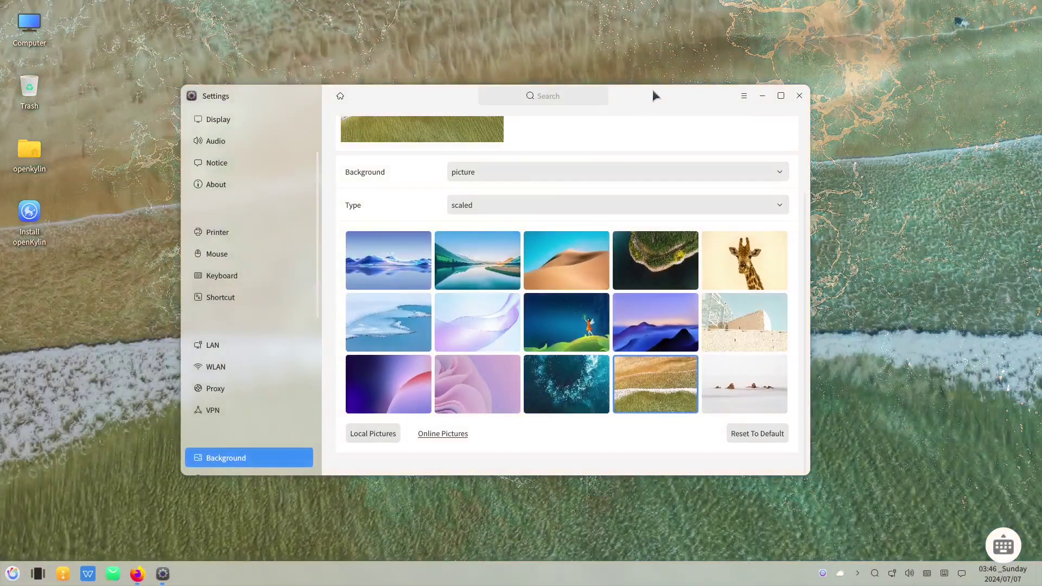
{"action": "left_click_drag", "start_coordinate": [652, 89], "coordinate": [389, 499]}
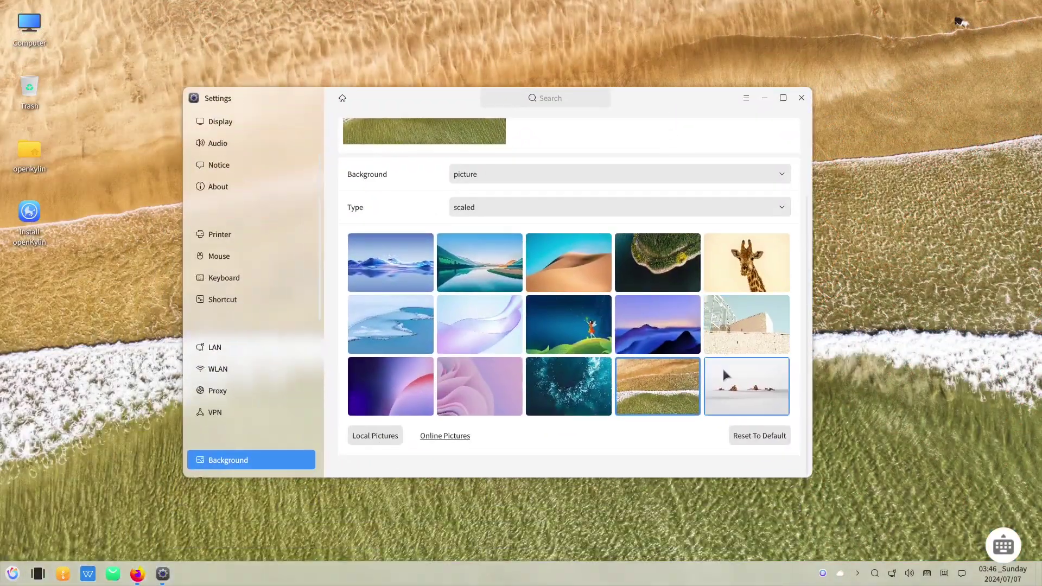
{"action": "left_click", "coordinate": [728, 374]}
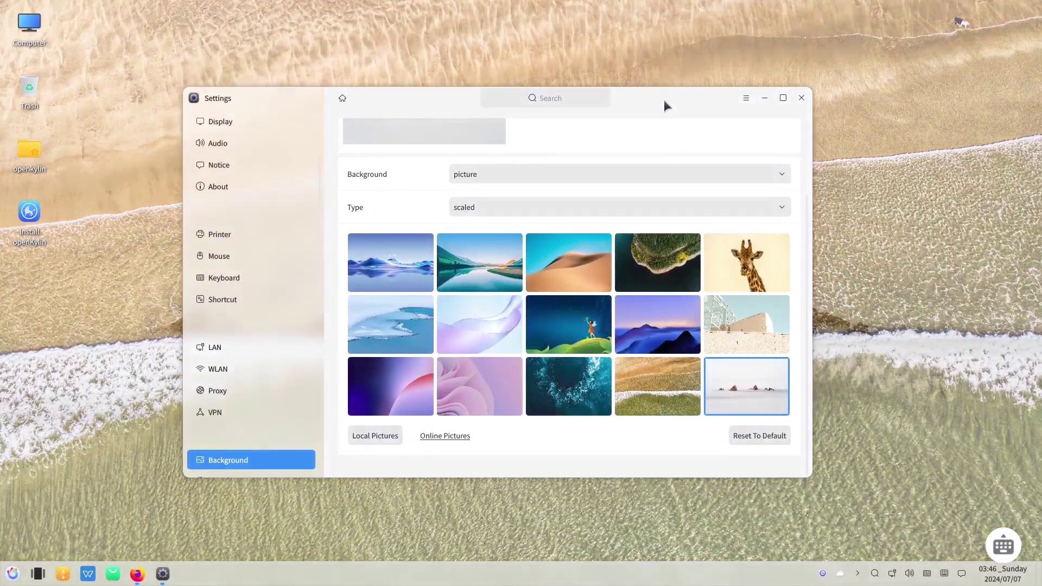
{"action": "left_click_drag", "start_coordinate": [666, 104], "coordinate": [622, 136]}
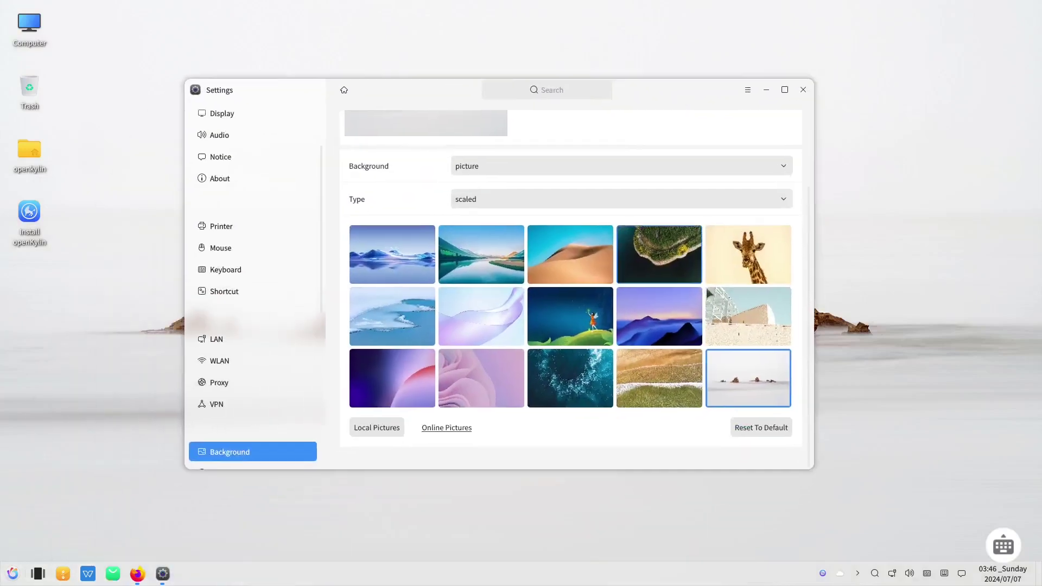
{"action": "left_click", "coordinate": [586, 325]}
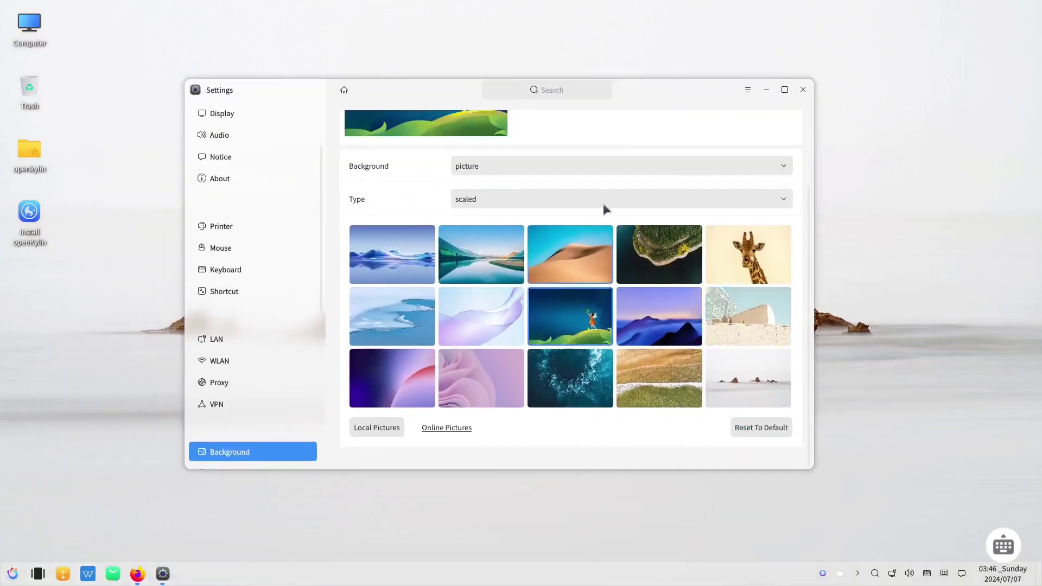
- View the About page in Settings, then close the Settings window
{"action": "left_click", "coordinate": [597, 92]}
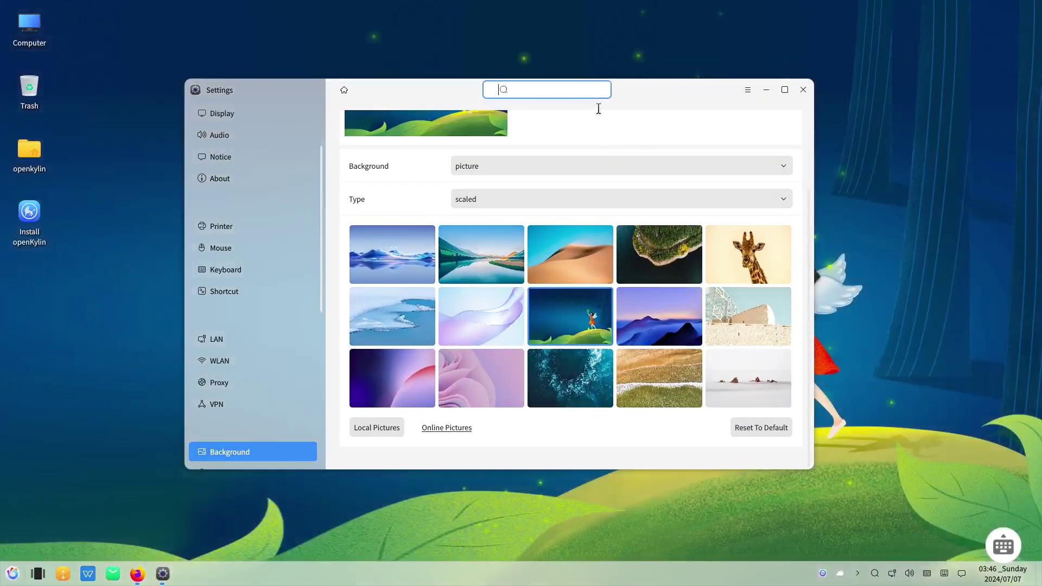
{"action": "left_click", "coordinate": [642, 90]}
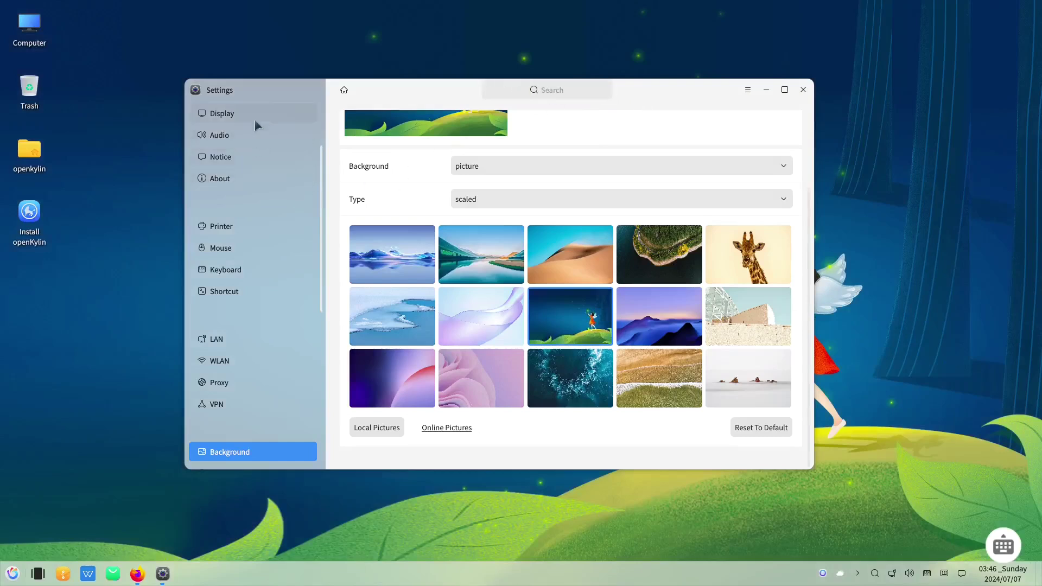
{"action": "left_click", "coordinate": [220, 178]}
{"action": "left_click", "coordinate": [803, 89]}
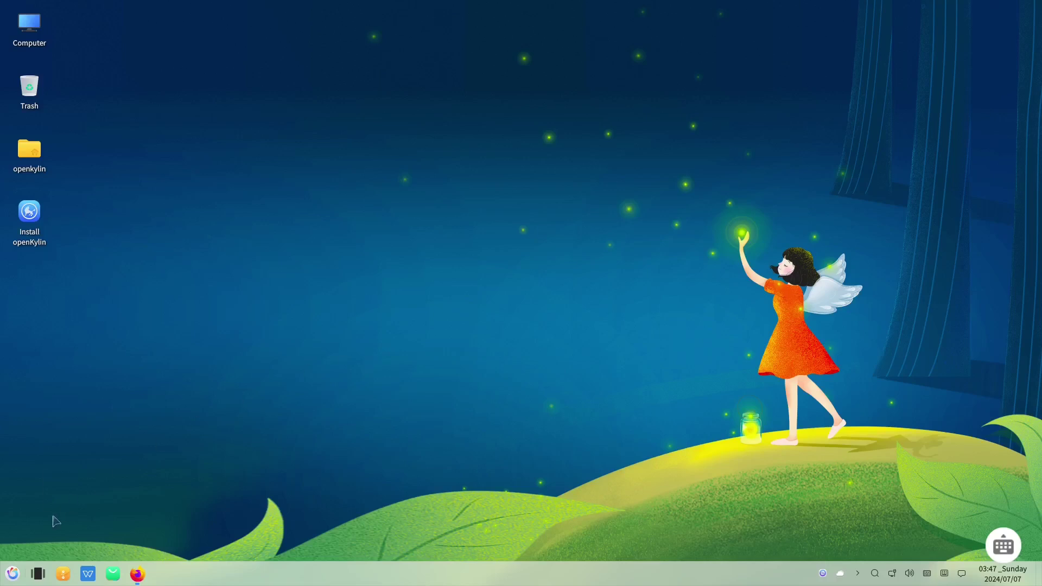
- Open the start menu and scroll the All applications list down to the WPS apps at the bottom
{"action": "key", "text": "super"}
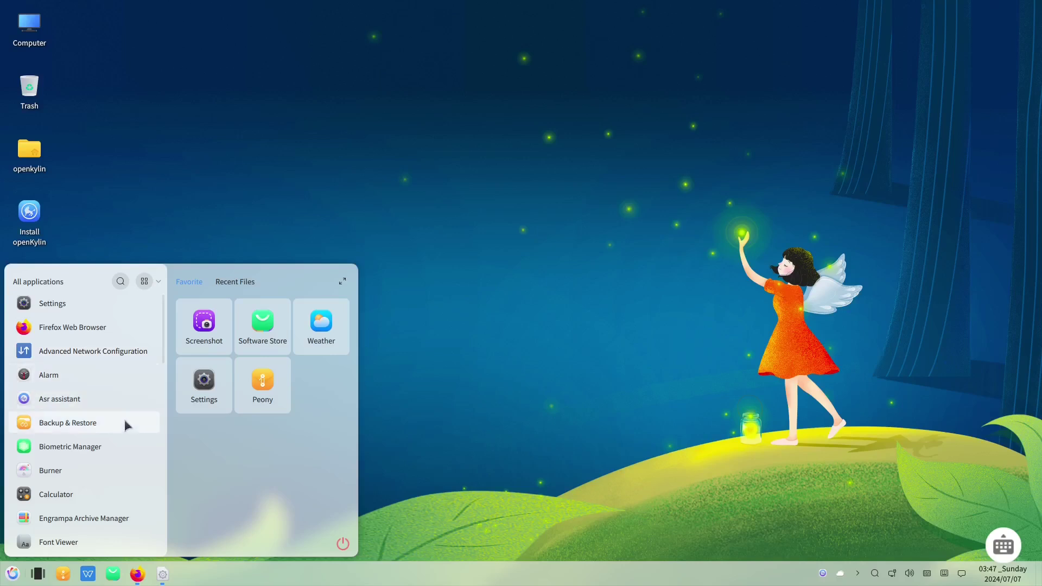
{"action": "scroll", "coordinate": [115, 423], "scroll_direction": "down", "scroll_amount": 5}
{"action": "scroll", "coordinate": [96, 387], "scroll_direction": "up", "scroll_amount": 3}
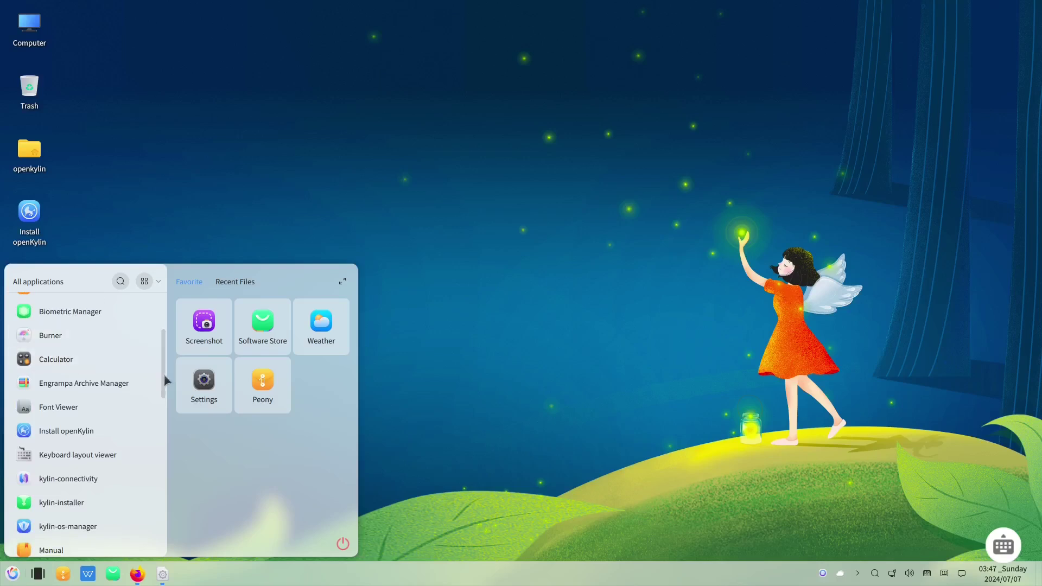
{"action": "left_click_drag", "start_coordinate": [164, 373], "coordinate": [171, 350]}
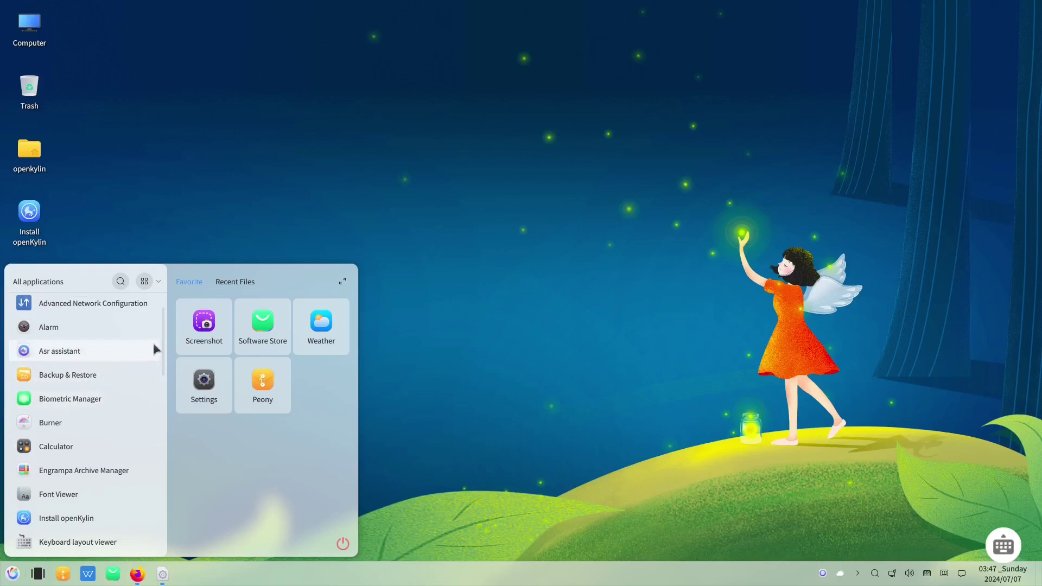
{"action": "left_click_drag", "start_coordinate": [163, 340], "coordinate": [170, 487]}
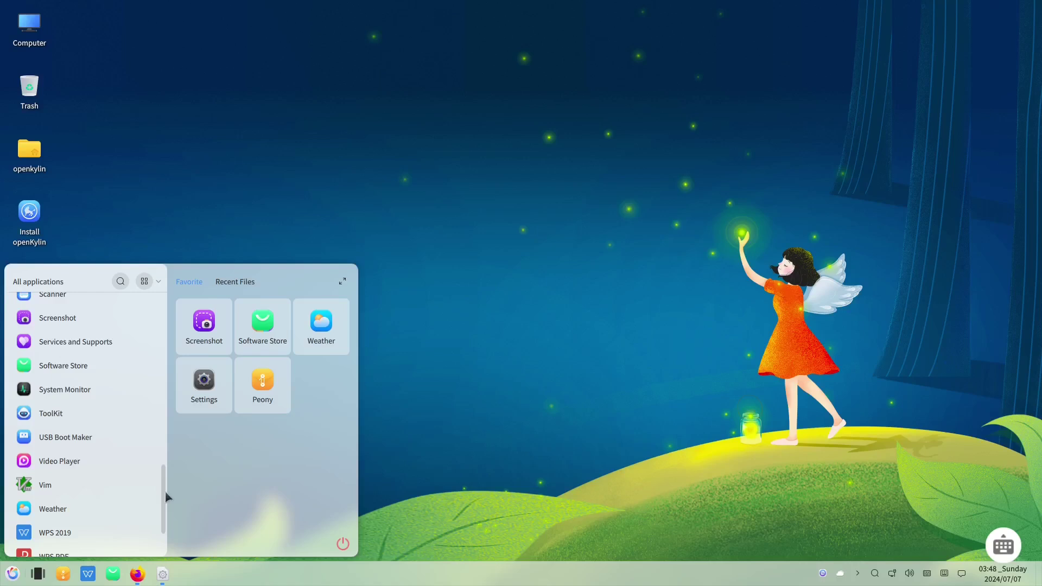
{"action": "scroll", "coordinate": [164, 492], "scroll_direction": "down", "scroll_amount": 3}
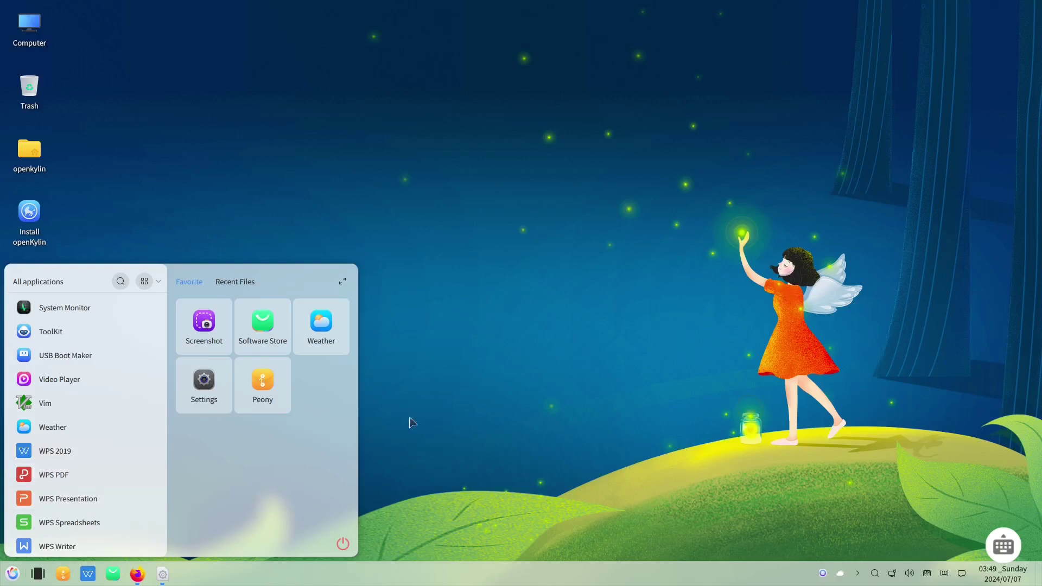
{"action": "left_click", "coordinate": [485, 403]}
{"action": "key", "text": "super"}
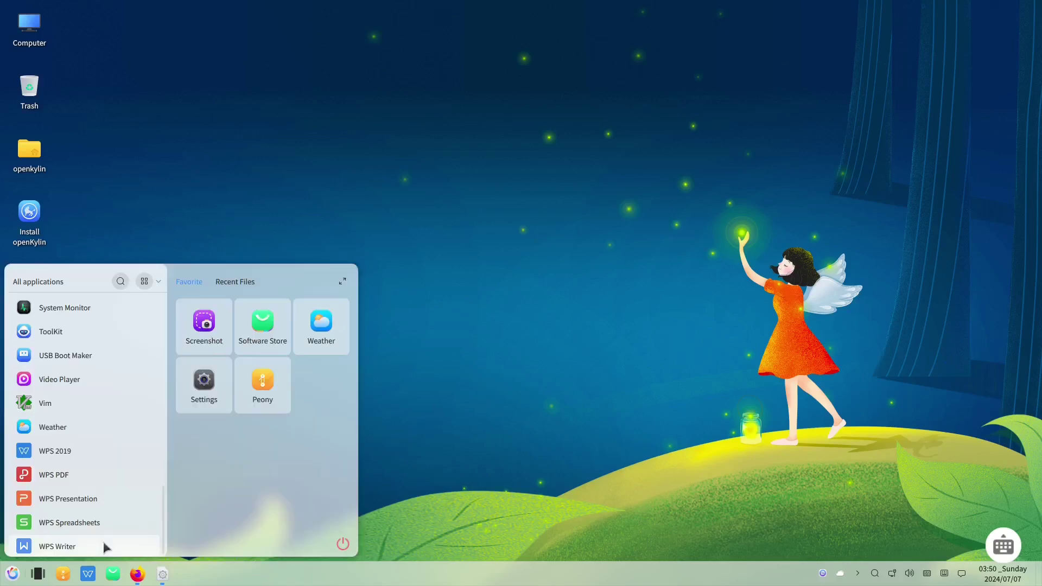
- Launch WPS Writer, accept the licence agreement, and dismiss the update and System Check dialogs
{"action": "left_click", "coordinate": [98, 543]}
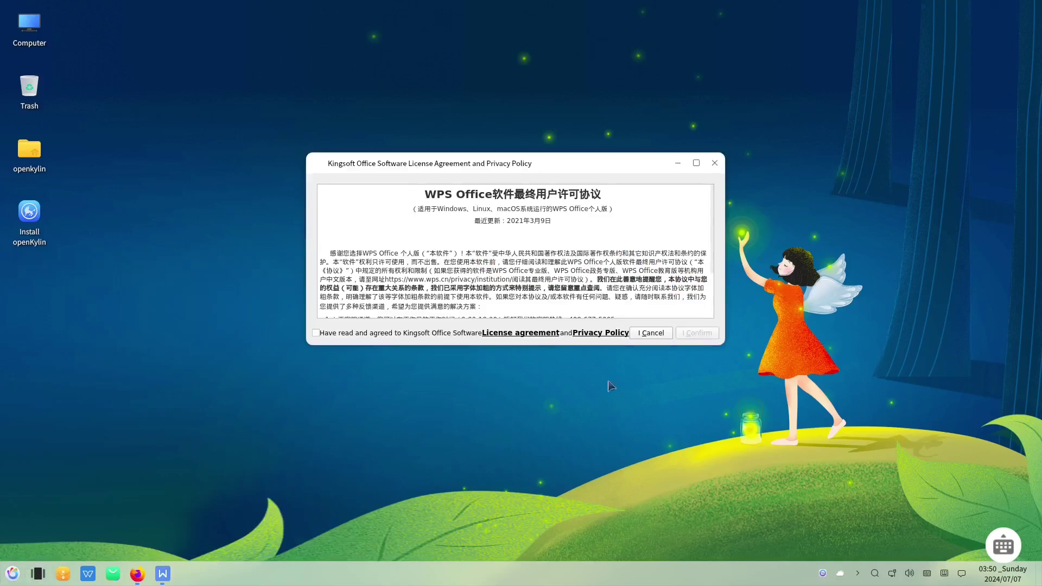
{"action": "left_click", "coordinate": [315, 333]}
{"action": "left_click", "coordinate": [697, 332]}
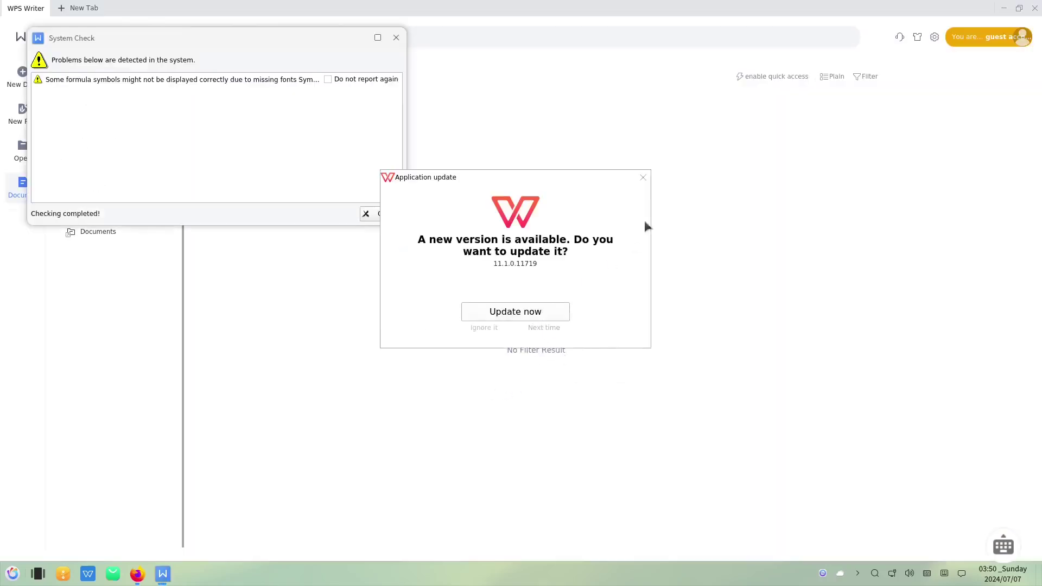
{"action": "left_click", "coordinate": [643, 178]}
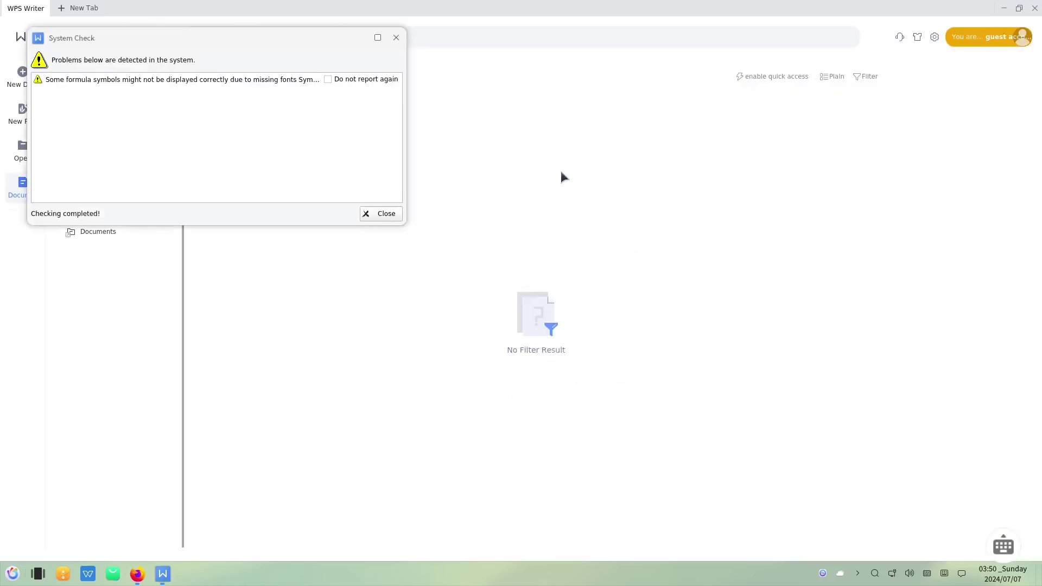
{"action": "left_click", "coordinate": [390, 213]}
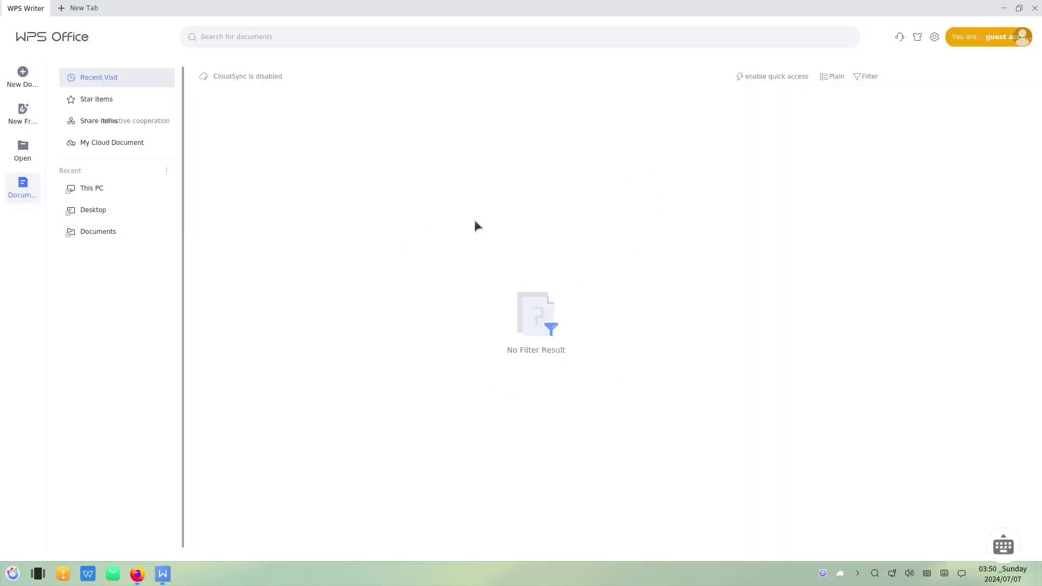
- Create a new blank document, Document1, and scroll through it
{"action": "left_click", "coordinate": [22, 75]}
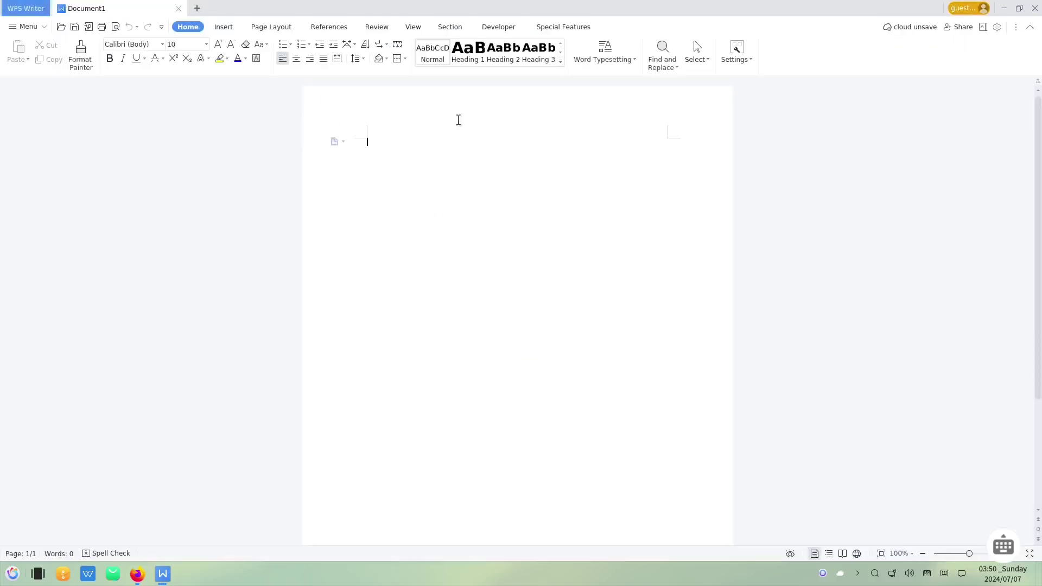
{"action": "scroll", "coordinate": [453, 200], "scroll_direction": "down", "scroll_amount": 3}
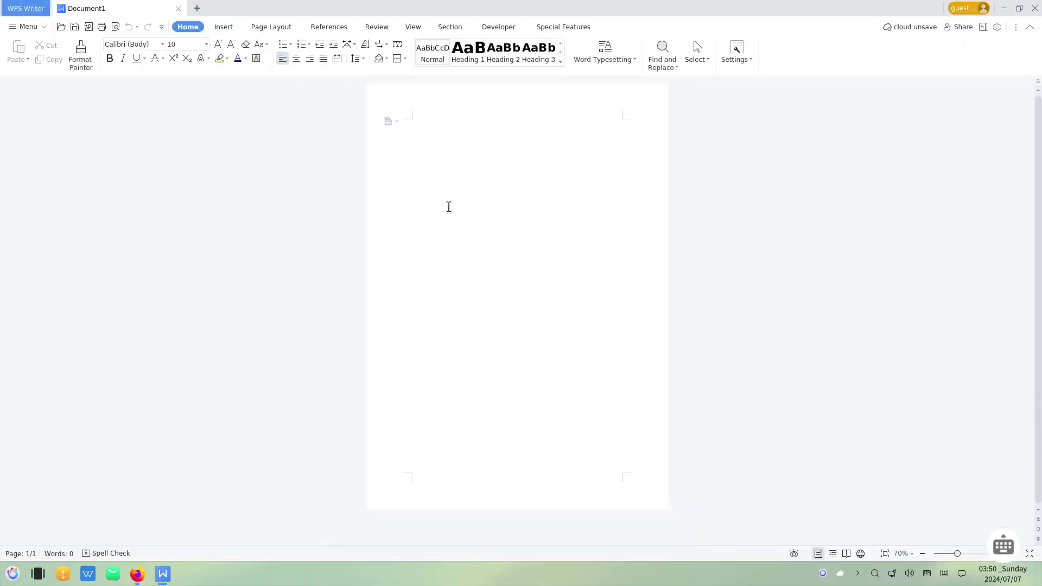
{"action": "scroll", "coordinate": [449, 206], "scroll_direction": "up", "scroll_amount": 6}
{"action": "scroll", "coordinate": [447, 209], "scroll_direction": "up", "scroll_amount": 2}
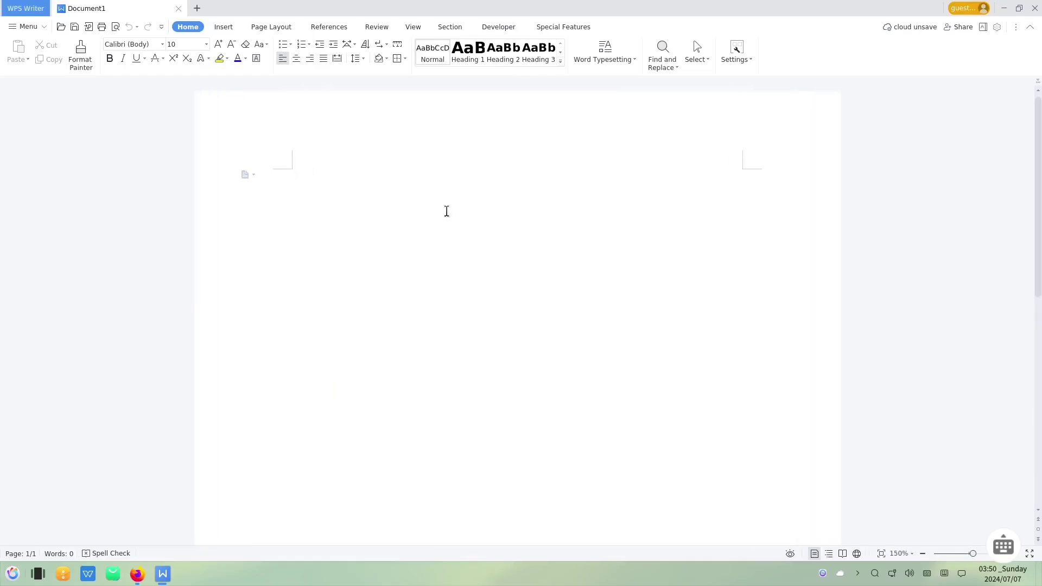
{"action": "scroll", "coordinate": [445, 212], "scroll_direction": "up", "scroll_amount": 2}
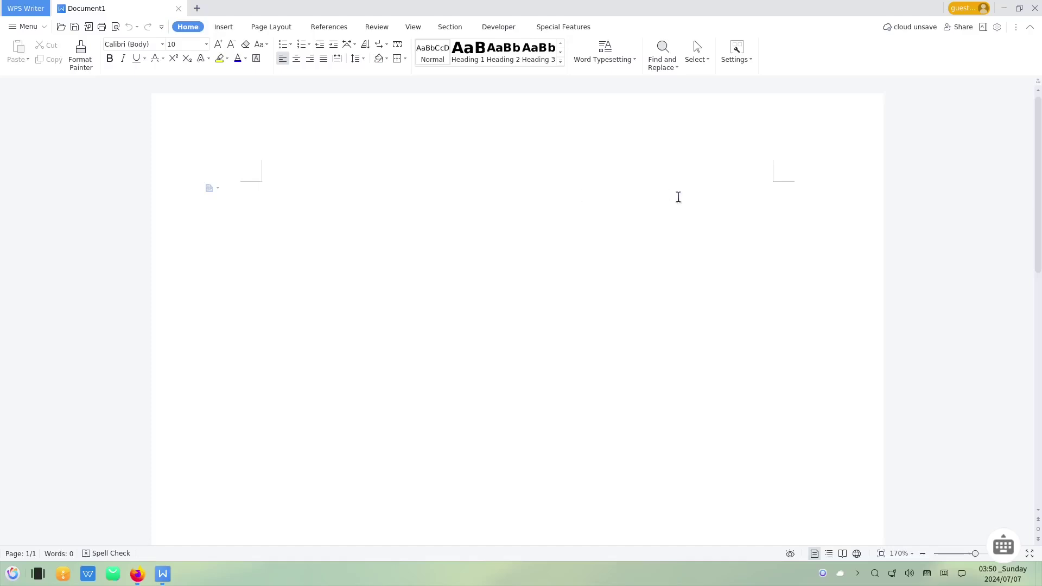
{"action": "left_click", "coordinate": [12, 574]}
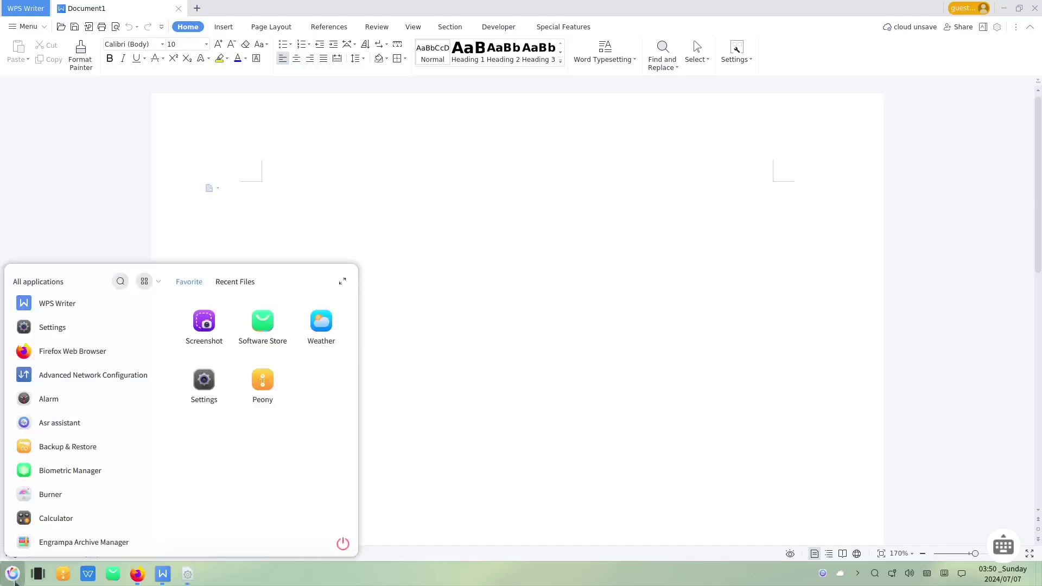
- Launch WPS Presentation, dismiss its update and System Check prompts, and create a blank presentation
{"action": "left_click", "coordinate": [88, 579]}
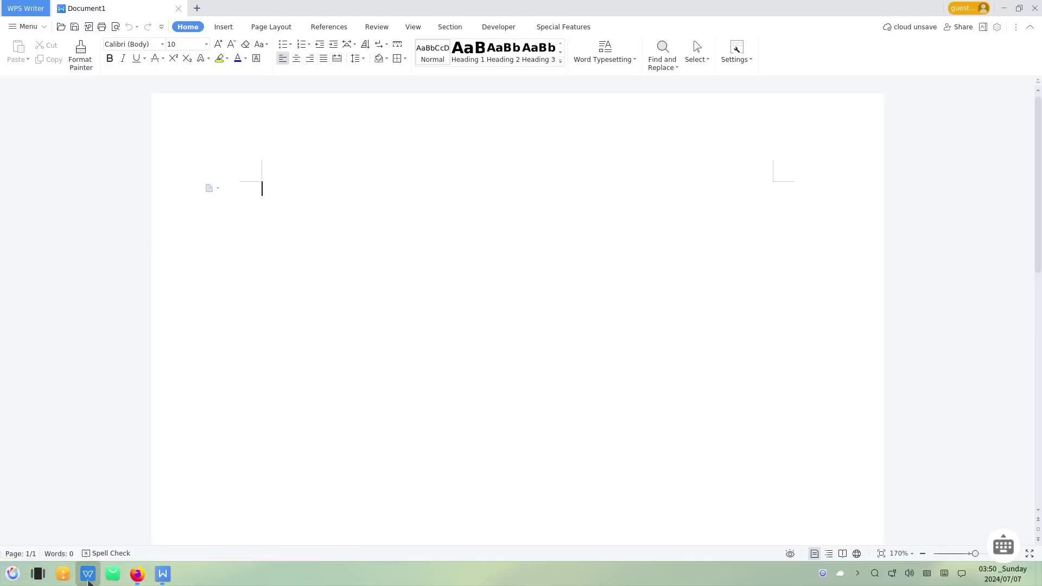
{"action": "key", "text": "super"}
{"action": "scroll", "coordinate": [74, 407], "scroll_direction": "down", "scroll_amount": 10}
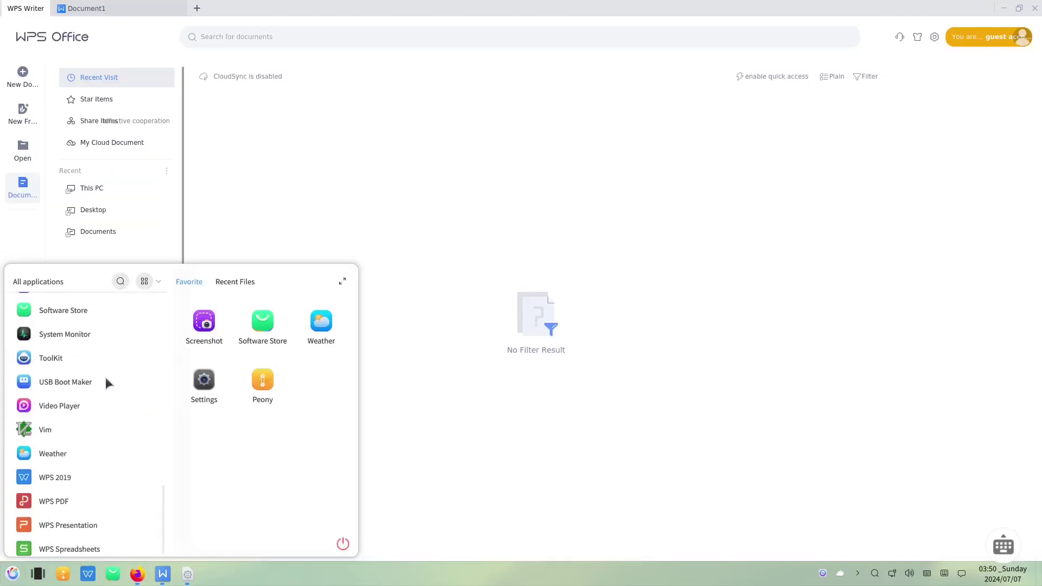
{"action": "left_click", "coordinate": [90, 524]}
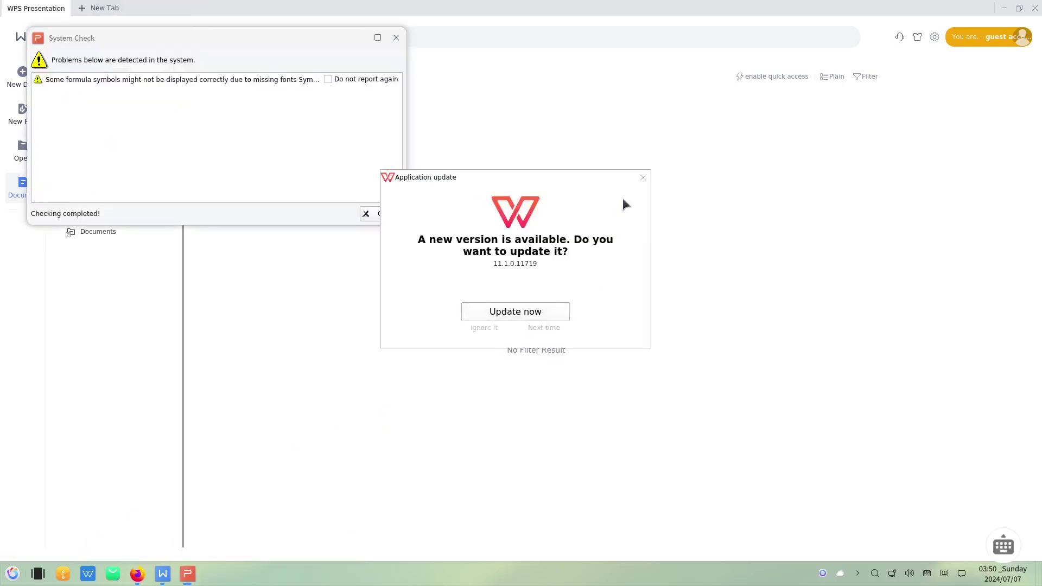
{"action": "left_click", "coordinate": [643, 178]}
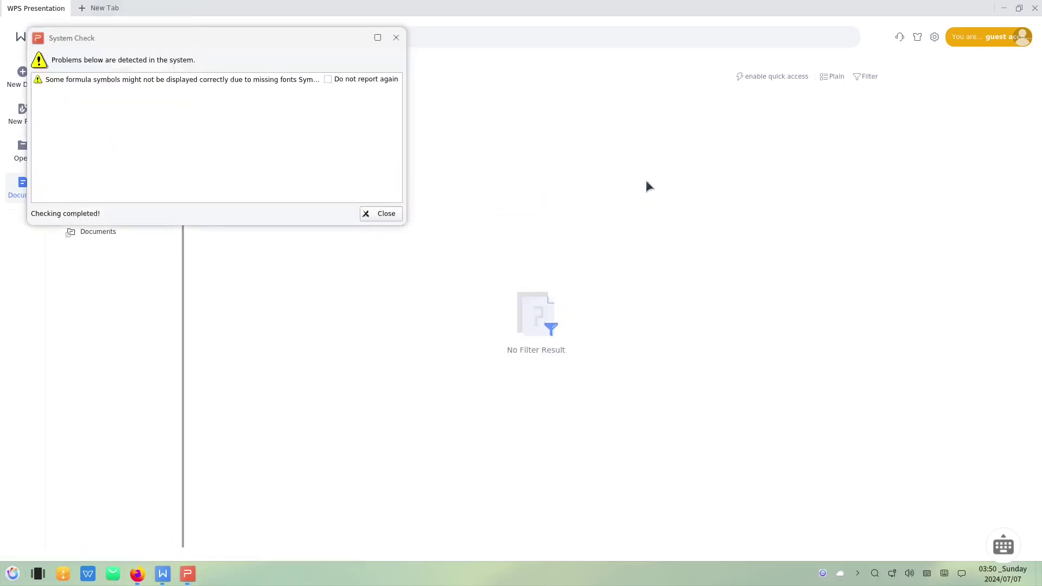
{"action": "left_click", "coordinate": [387, 214]}
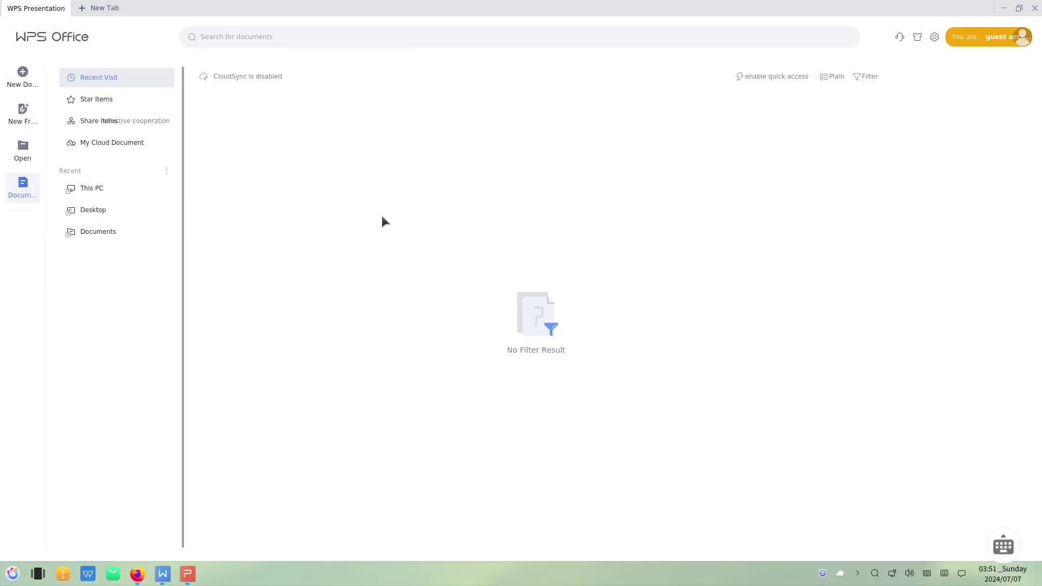
{"action": "left_click", "coordinate": [24, 77]}
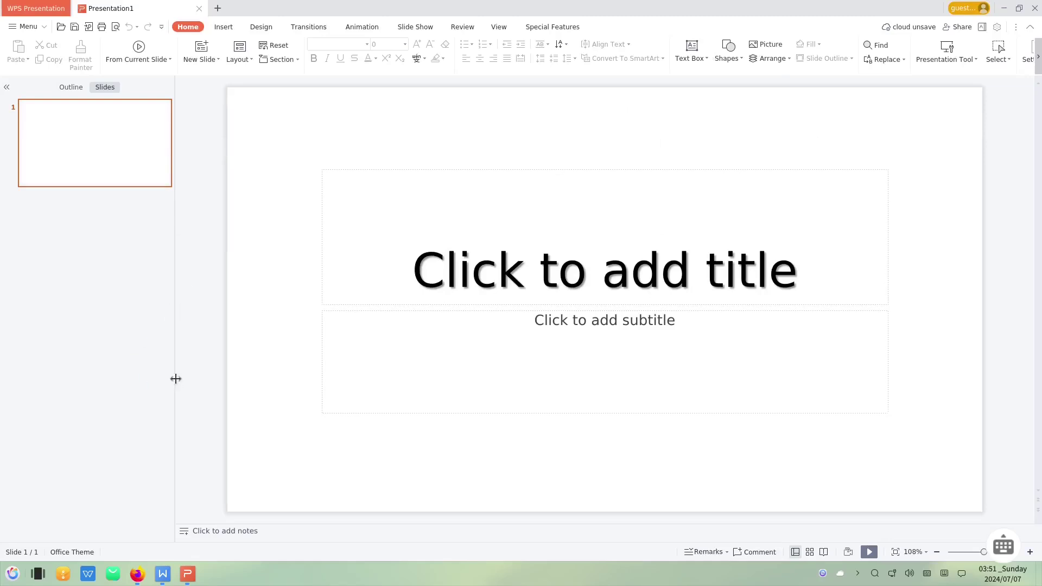
- Narrow the slide thumbnails pane, then launch WPS Spreadsheets and start a blank Book1 workbook
{"action": "left_click_drag", "start_coordinate": [175, 379], "coordinate": [109, 382]}
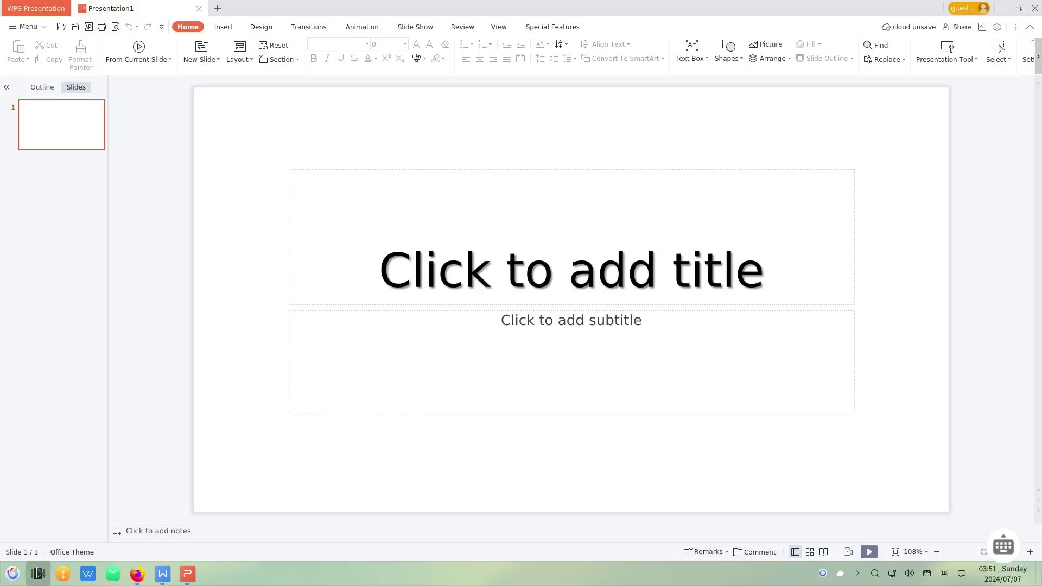
{"action": "left_click", "coordinate": [12, 574]}
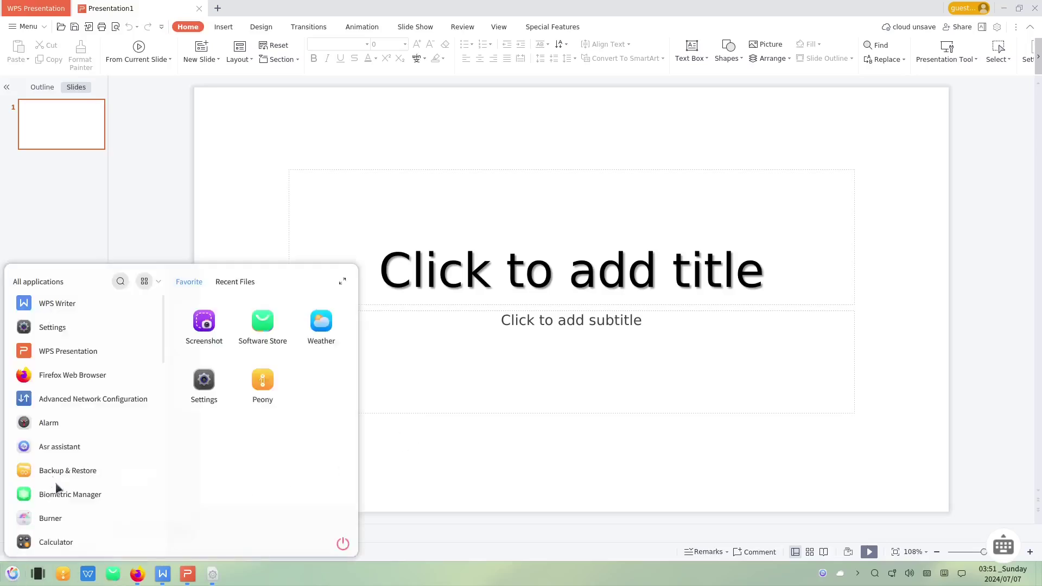
{"action": "scroll", "coordinate": [56, 487], "scroll_direction": "down", "scroll_amount": 10}
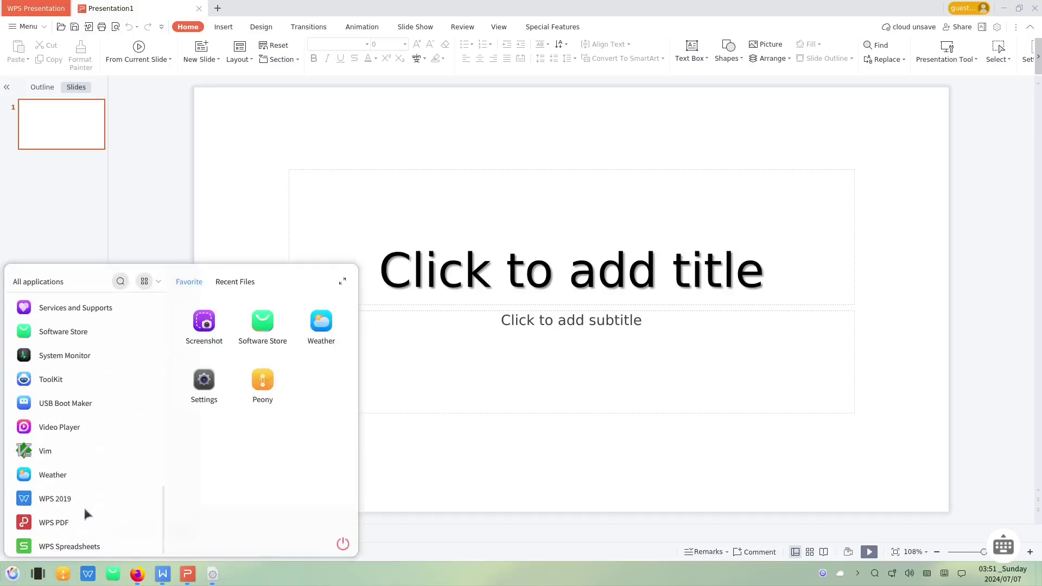
{"action": "left_click", "coordinate": [87, 546]}
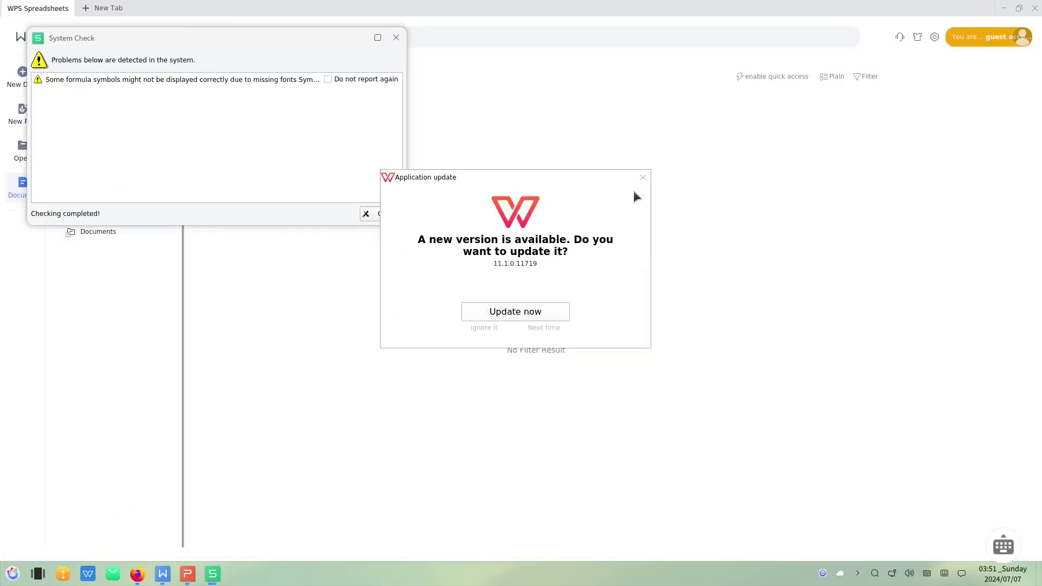
{"action": "left_click", "coordinate": [642, 179]}
{"action": "left_click", "coordinate": [389, 213]}
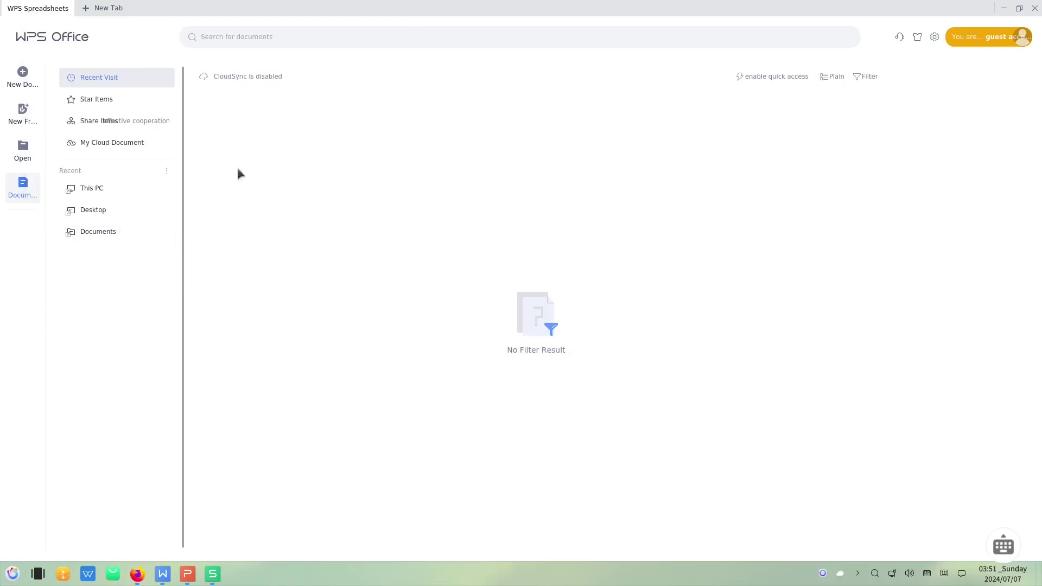
{"action": "left_click", "coordinate": [26, 80]}
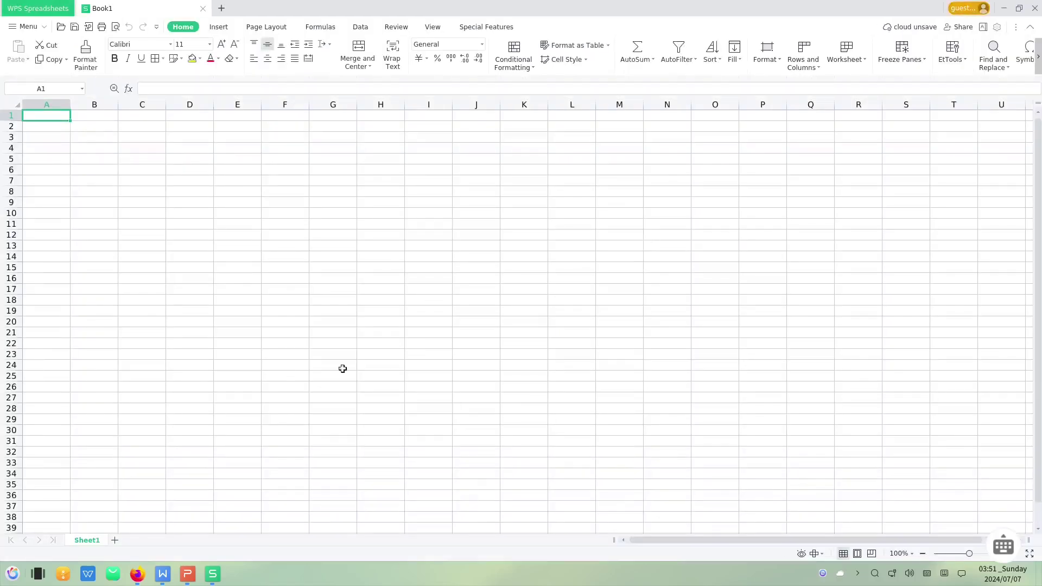
{"action": "left_click", "coordinate": [24, 571]}
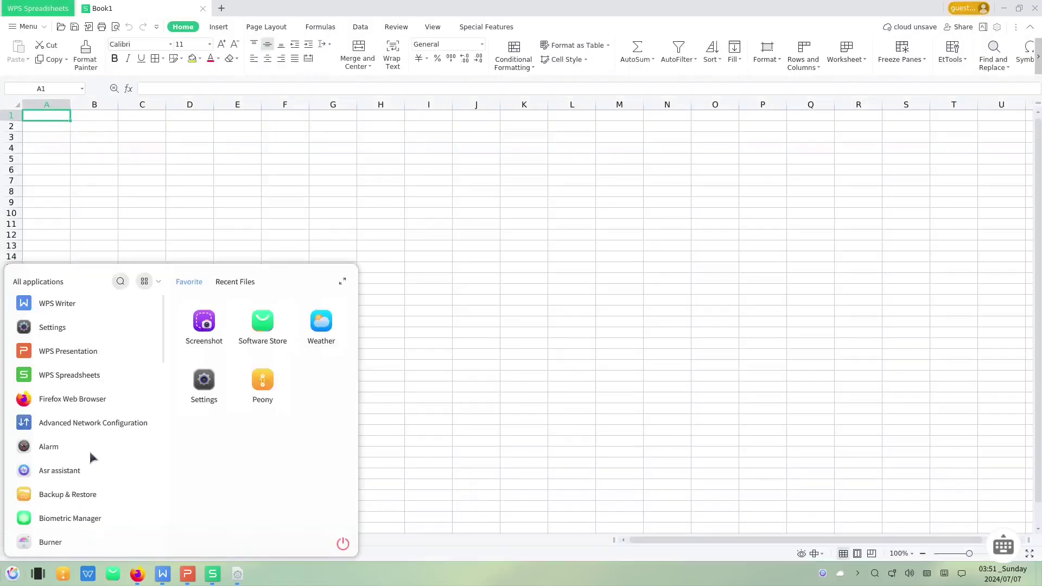
{"action": "scroll", "coordinate": [93, 449], "scroll_direction": "down", "scroll_amount": 10}
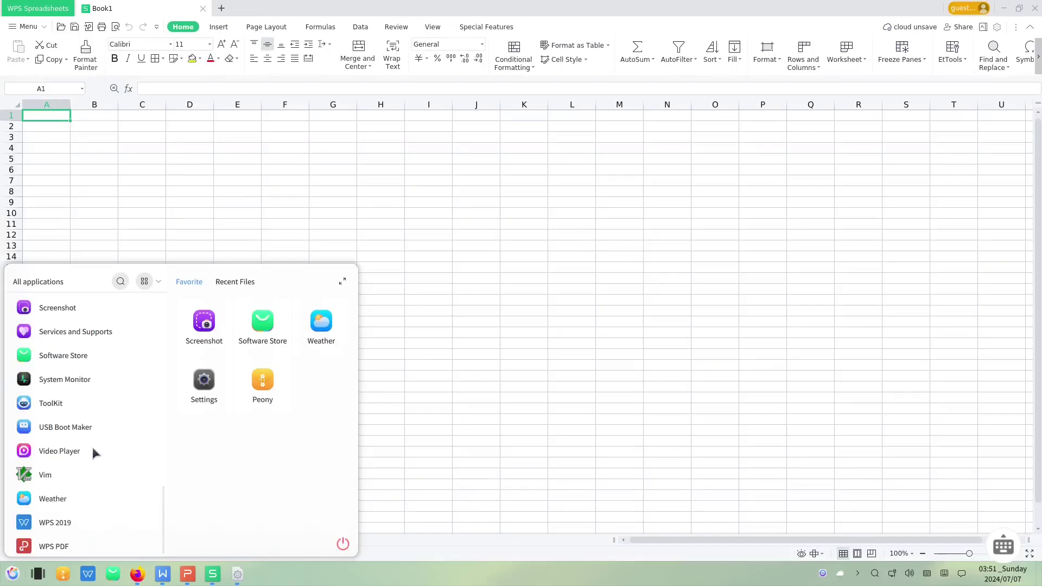
- Launch WPS PDF, dismiss its update and System Check prompts, and create a new empty document
{"action": "left_click", "coordinate": [86, 545]}
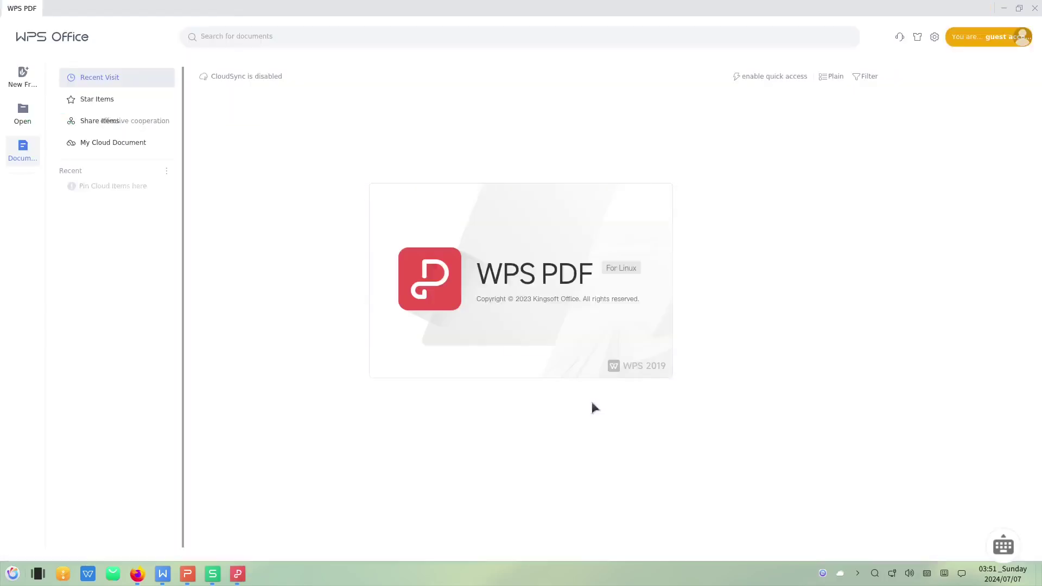
{"action": "left_click", "coordinate": [643, 177]}
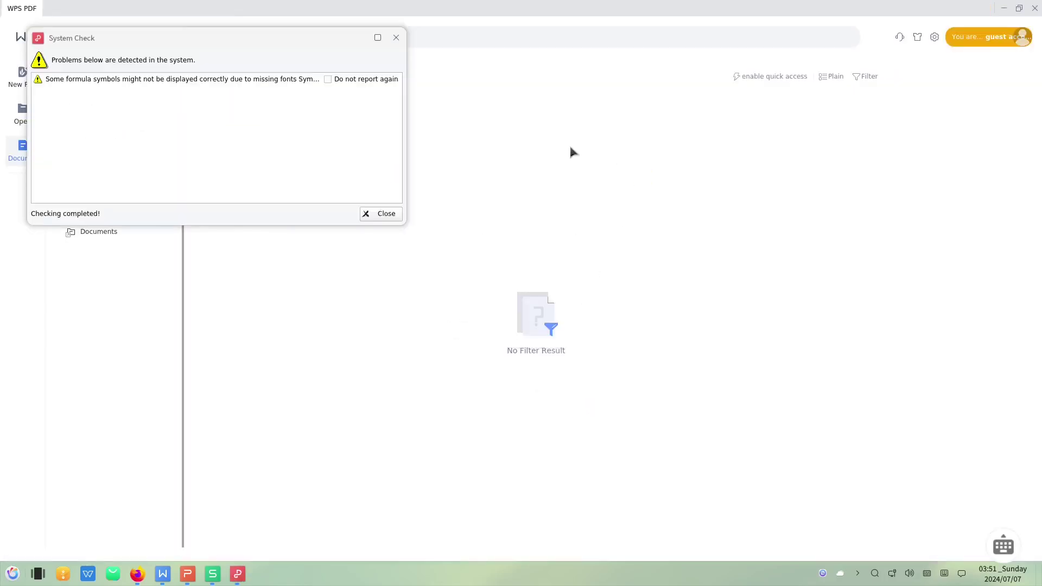
{"action": "left_click", "coordinate": [395, 37]}
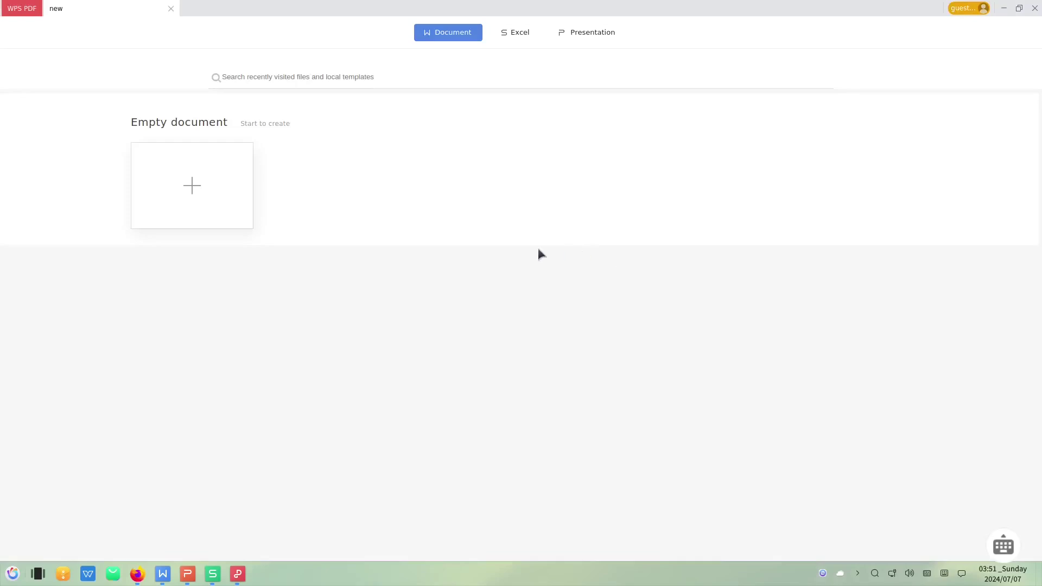
{"action": "left_click", "coordinate": [220, 196]}
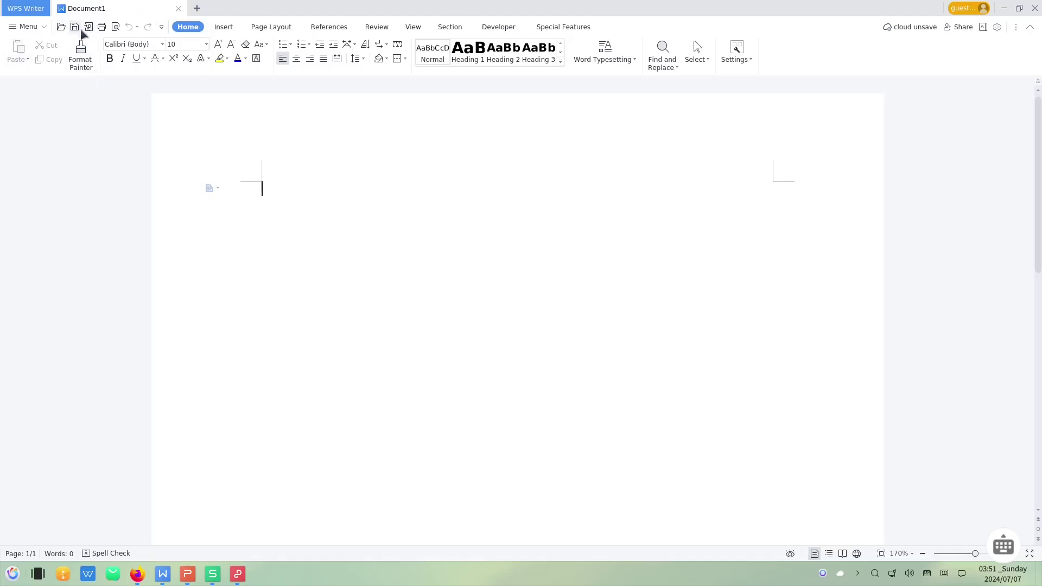
- Bring up Save As for the blank document and list the available file types
{"action": "left_click", "coordinate": [44, 24]}
{"action": "mouse_move", "coordinate": [48, 42]}
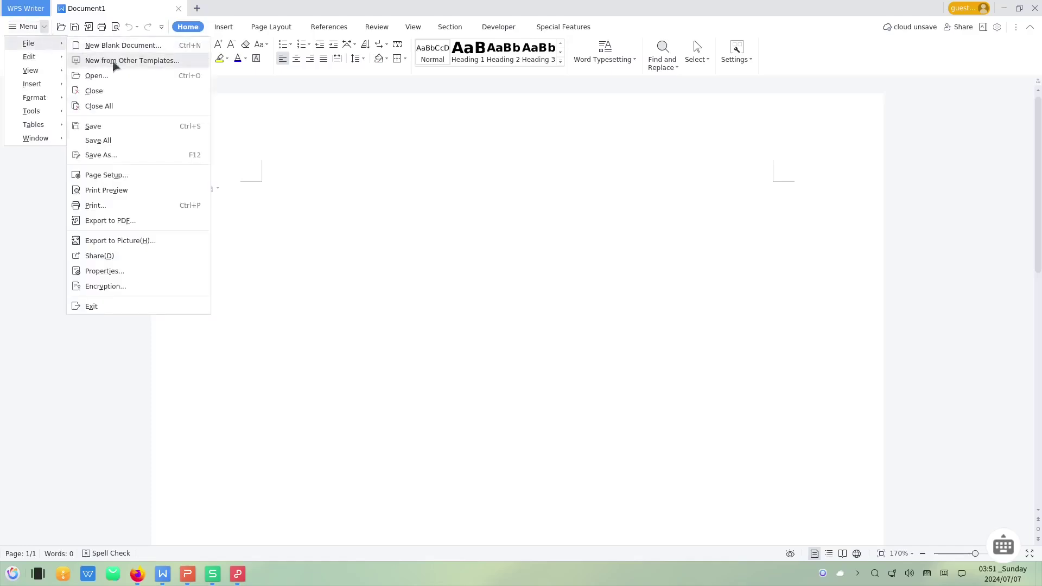
{"action": "left_click", "coordinate": [123, 154]}
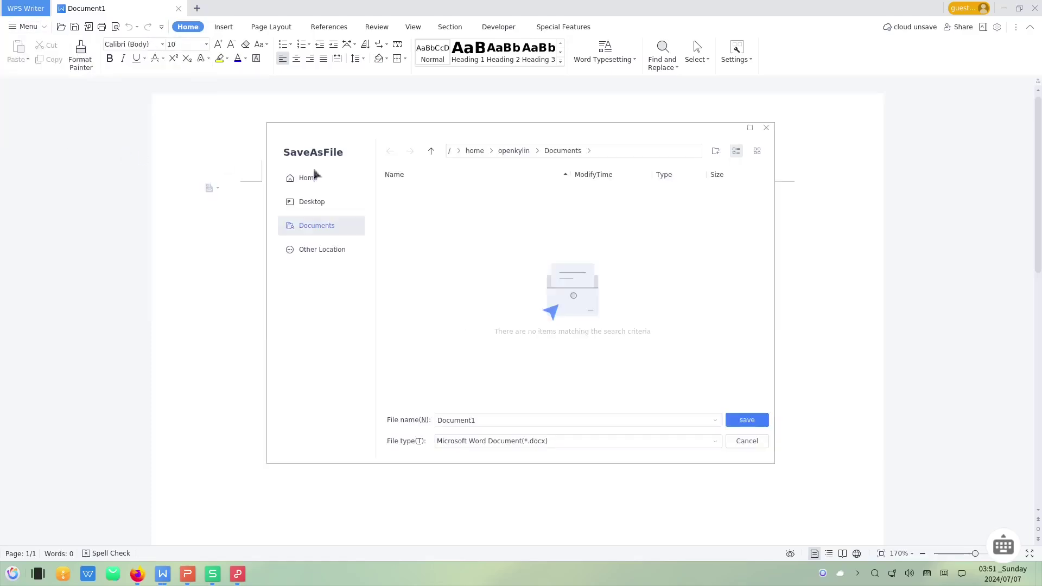
{"action": "left_click", "coordinate": [715, 439]}
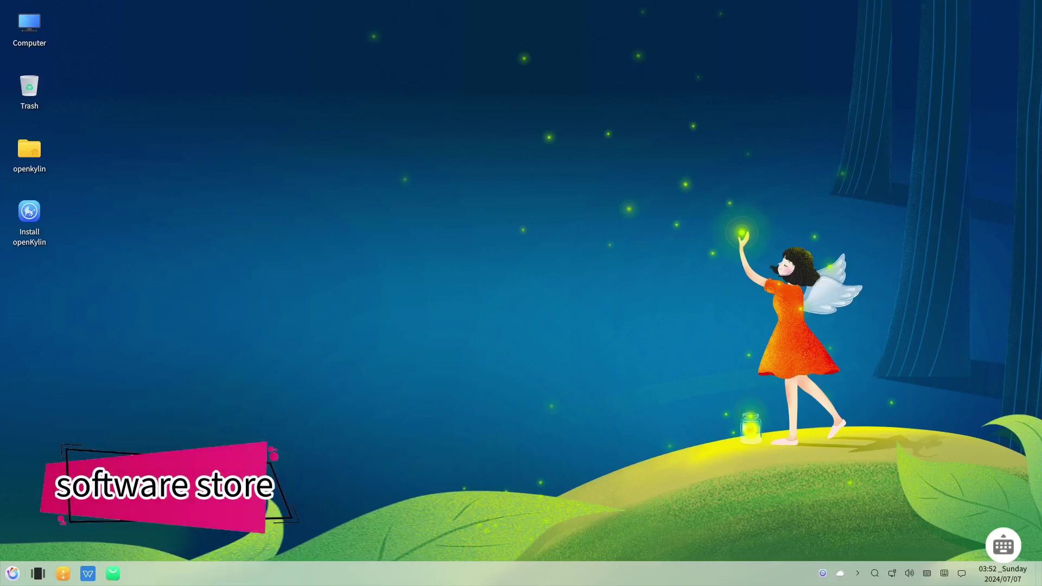
- Open Software Store maximized and start the pending WPS Office update from the updates page
{"action": "left_click", "coordinate": [113, 576]}
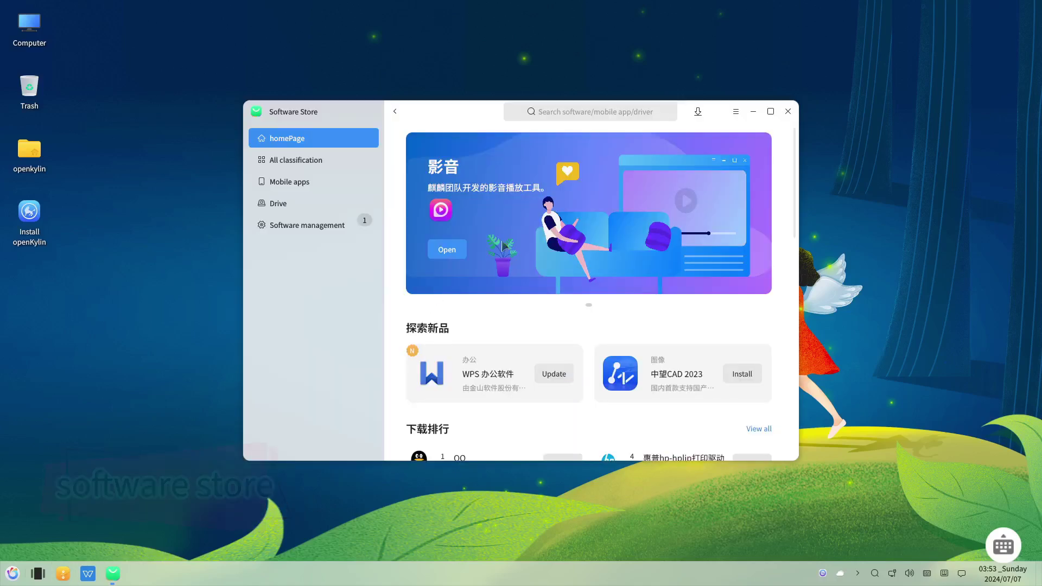
{"action": "left_click", "coordinate": [770, 111]}
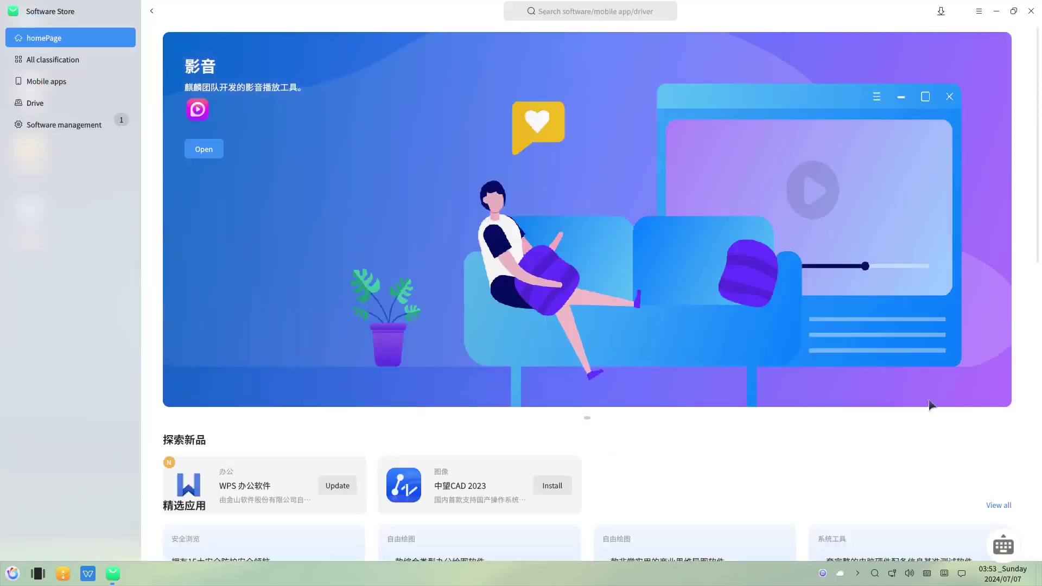
{"action": "scroll", "coordinate": [921, 438], "scroll_direction": "down", "scroll_amount": 7}
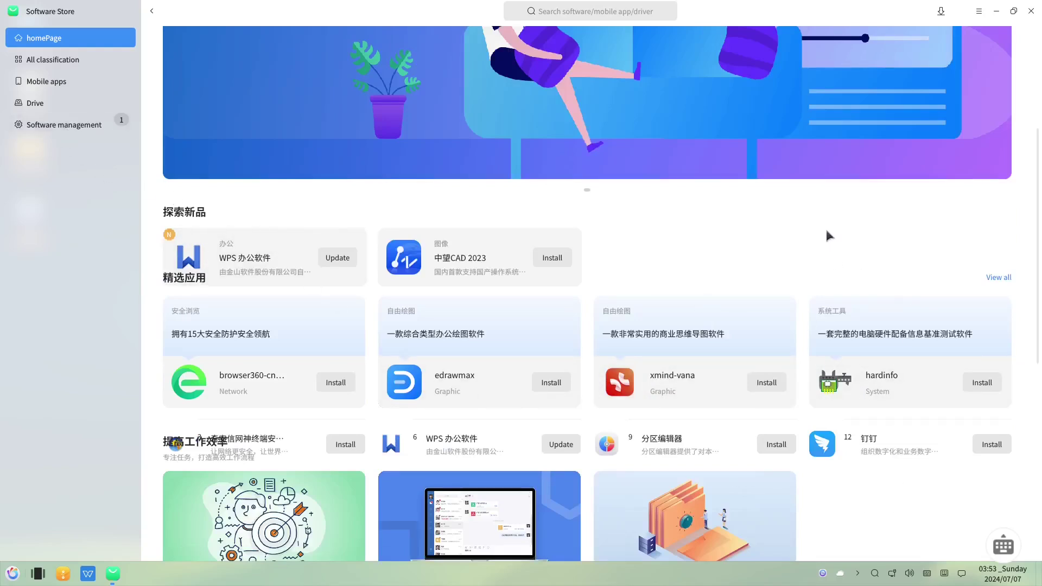
{"action": "scroll", "coordinate": [800, 229], "scroll_direction": "up", "scroll_amount": 7}
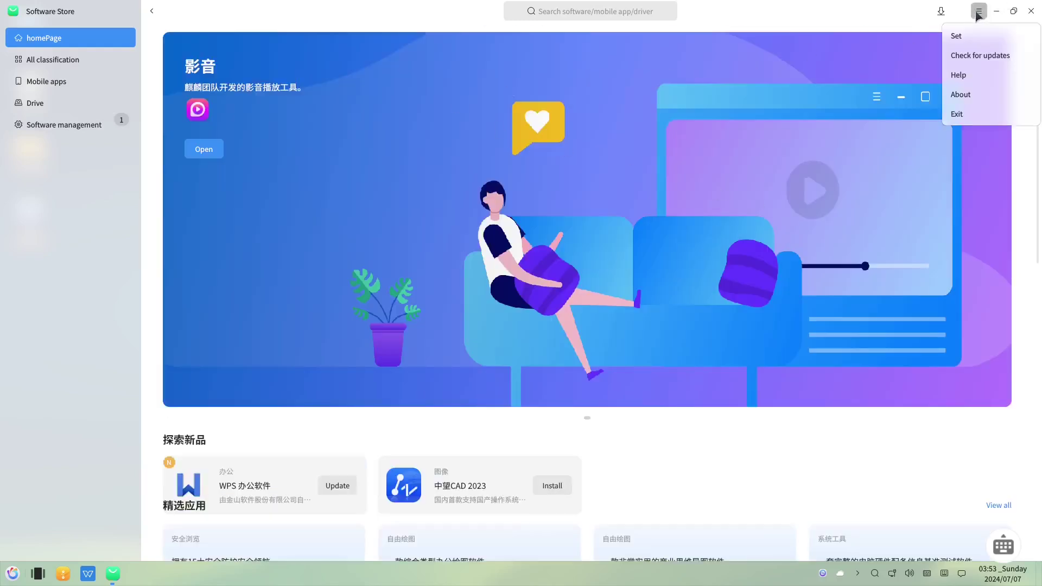
{"action": "left_click", "coordinate": [980, 55]}
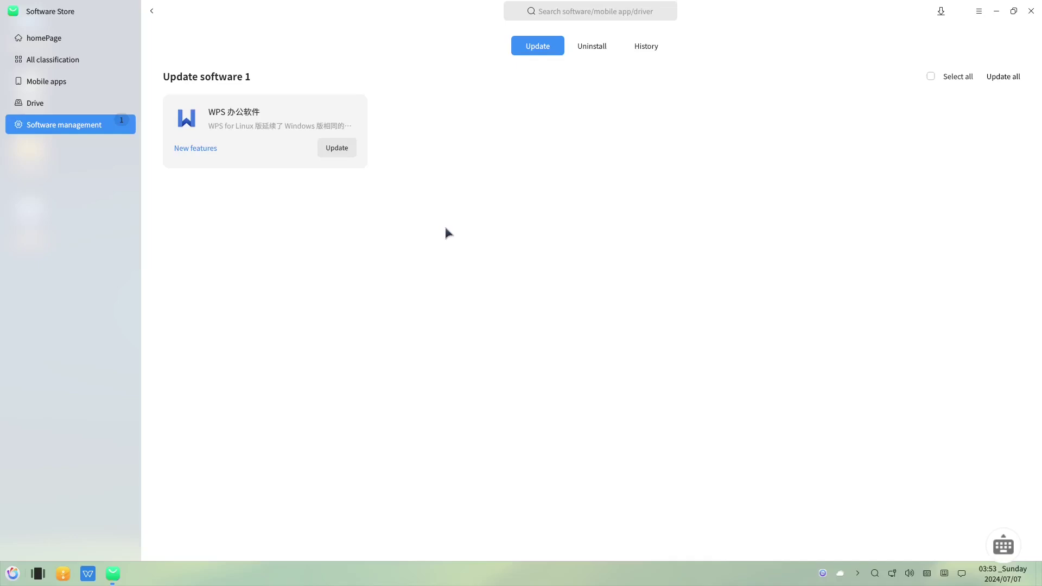
{"action": "left_click", "coordinate": [335, 149]}
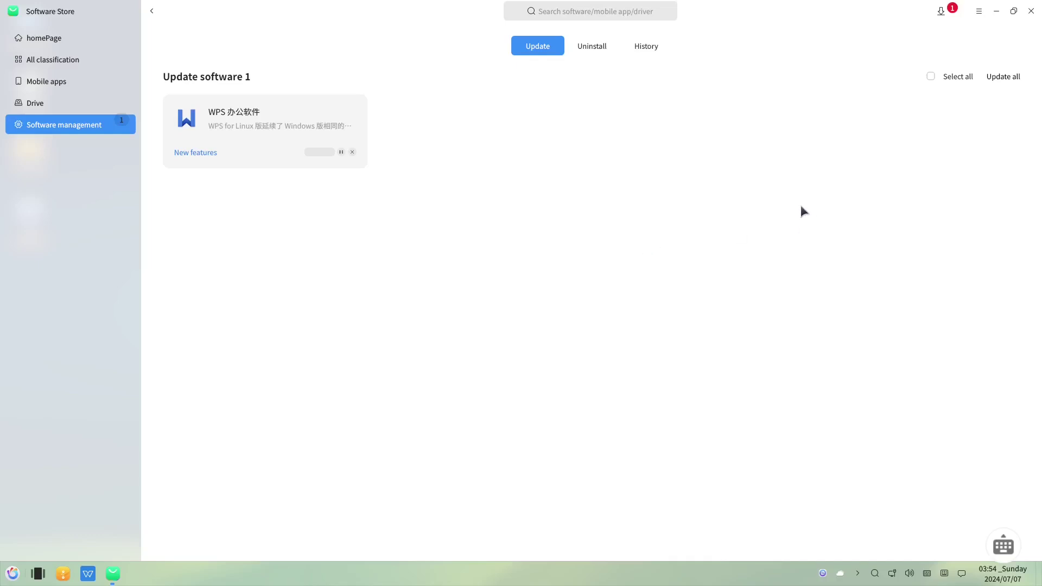
- Check the new features of the WPS 11.1.0.11719 update, then return to the store home page
{"action": "left_click", "coordinate": [997, 12]}
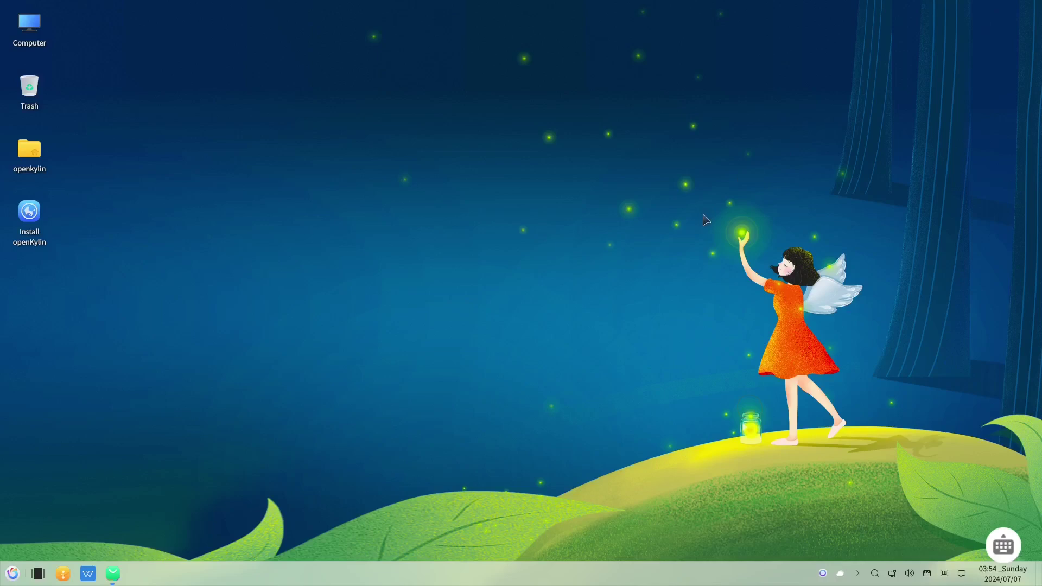
{"action": "left_click", "coordinate": [113, 573]}
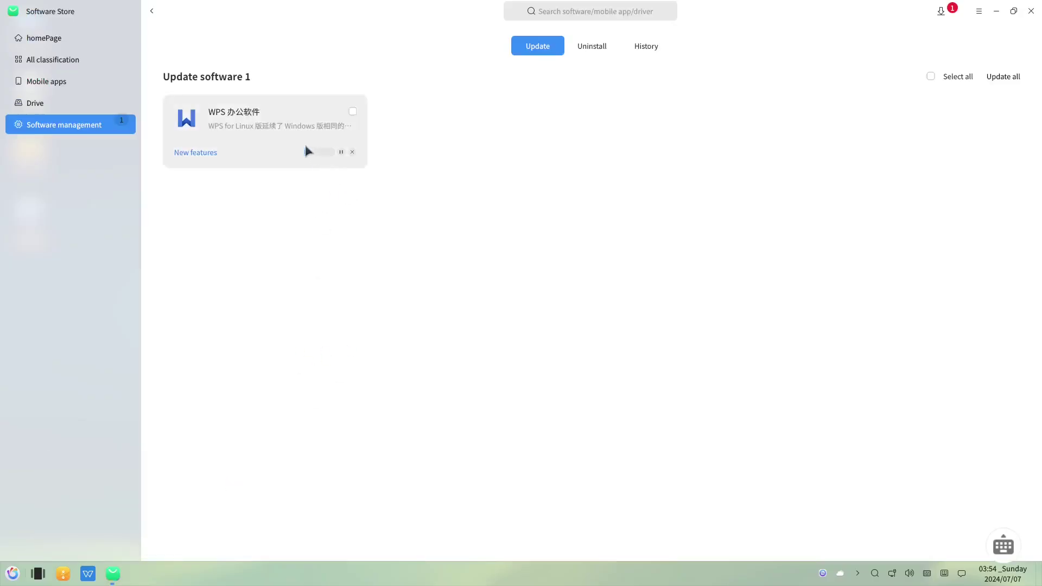
{"action": "left_click", "coordinate": [198, 153]}
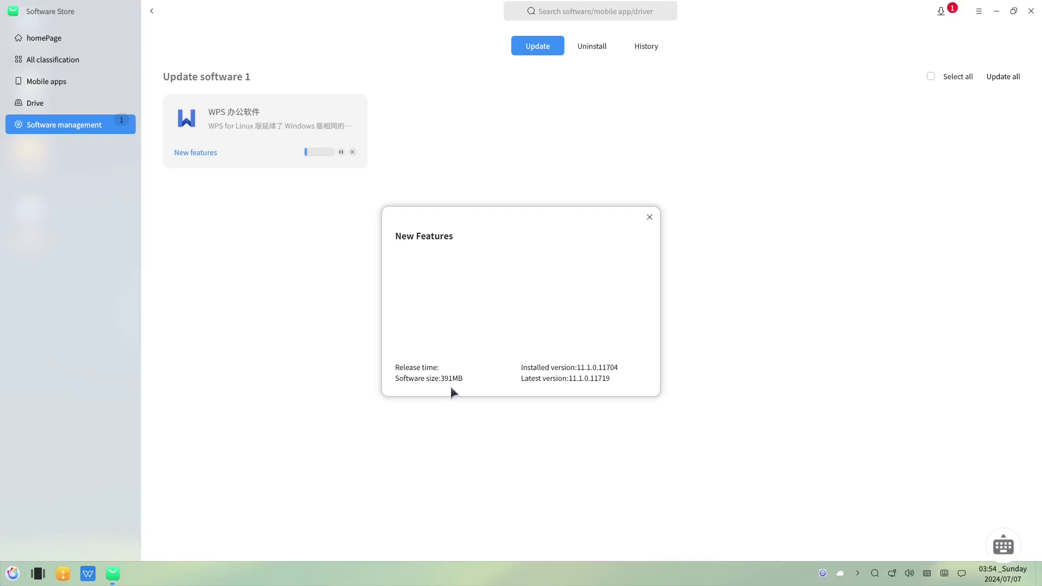
{"action": "left_click", "coordinate": [649, 218]}
{"action": "left_click", "coordinate": [56, 39]}
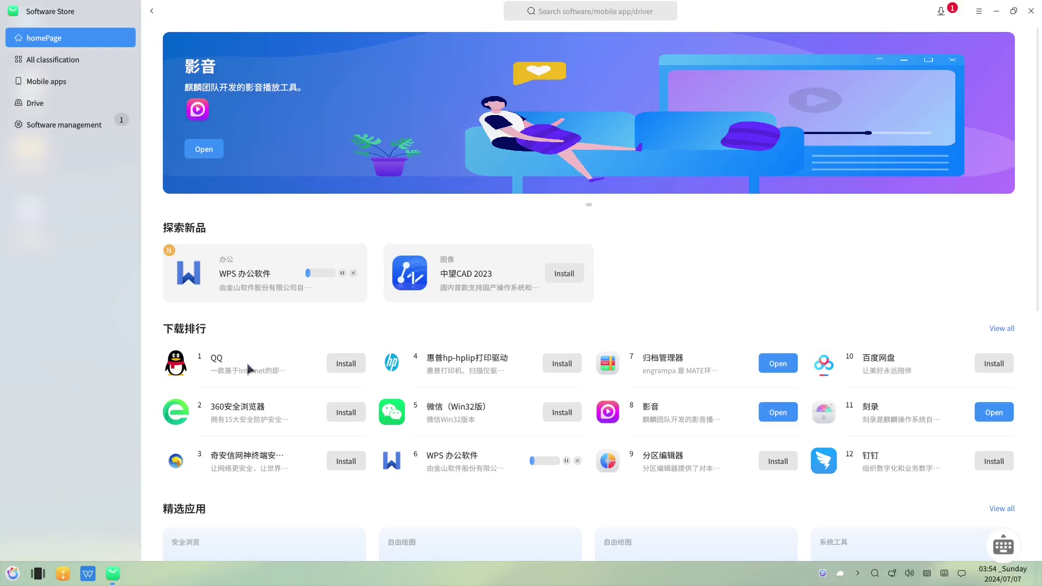
{"action": "scroll", "coordinate": [245, 360], "scroll_direction": "down", "scroll_amount": 2}
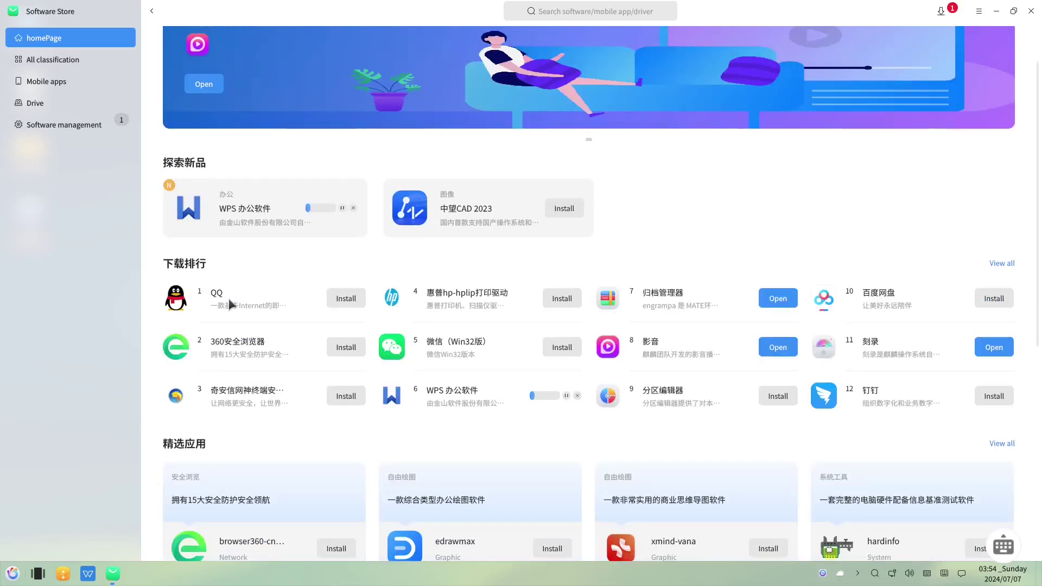
{"action": "scroll", "coordinate": [230, 304], "scroll_direction": "down", "scroll_amount": 10}
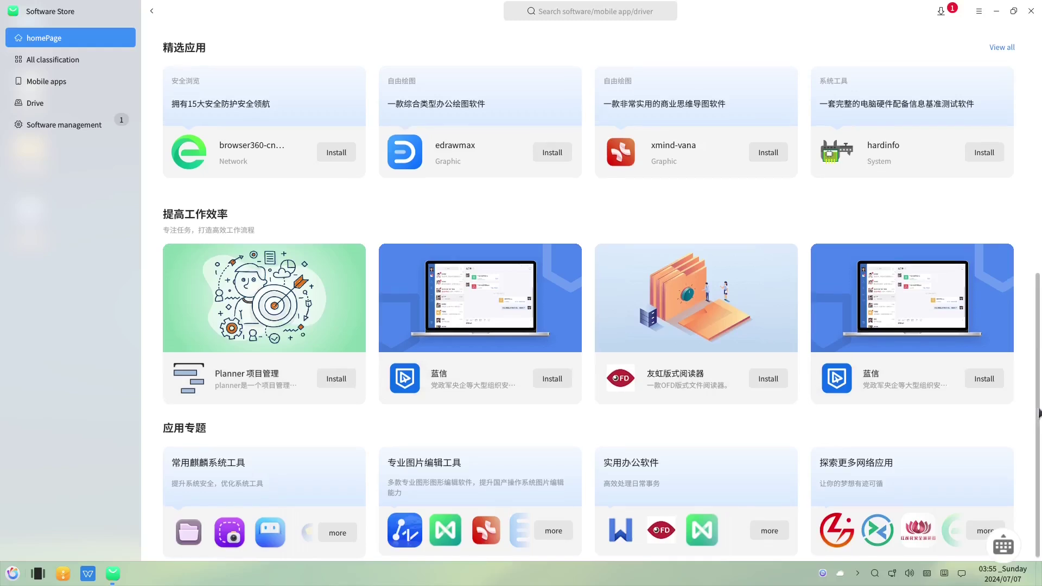
{"action": "left_click_drag", "start_coordinate": [1039, 413], "coordinate": [962, 90]}
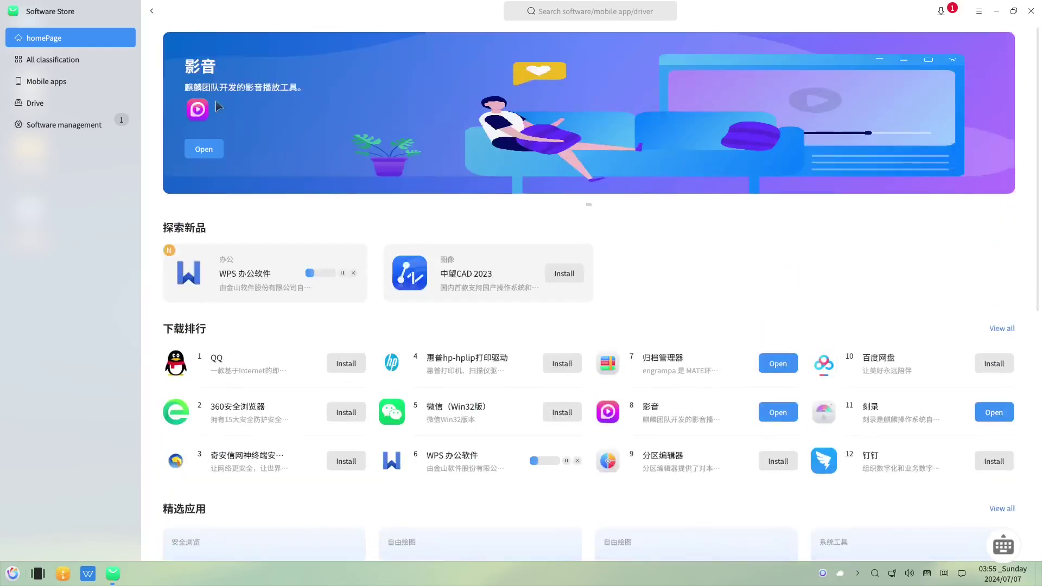
- Open All classification and scroll through the 办公 office app grid
{"action": "left_click", "coordinate": [69, 60]}
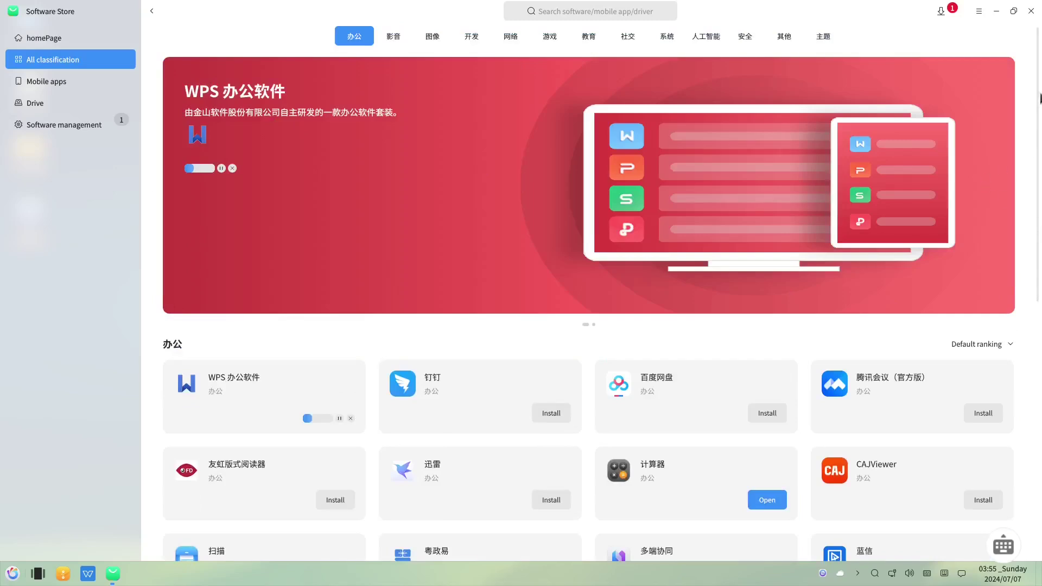
{"action": "left_click_drag", "start_coordinate": [1040, 142], "coordinate": [1037, 465]}
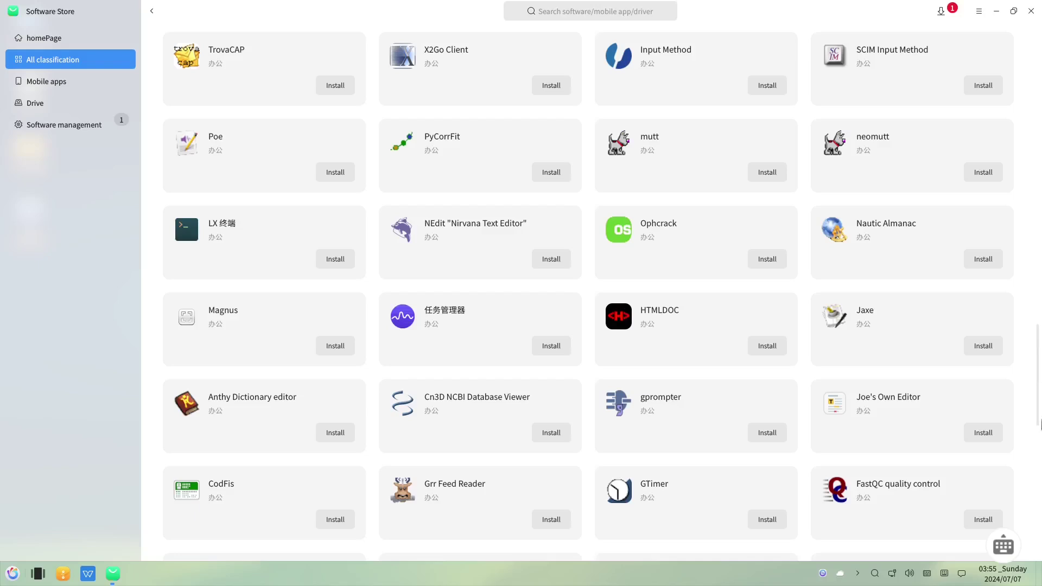
{"action": "left_click_drag", "start_coordinate": [1041, 464], "coordinate": [773, 42]}
- Search 'video', open the 影音 result, then open the Kdenlive details page
{"action": "left_click", "coordinate": [612, 7]}
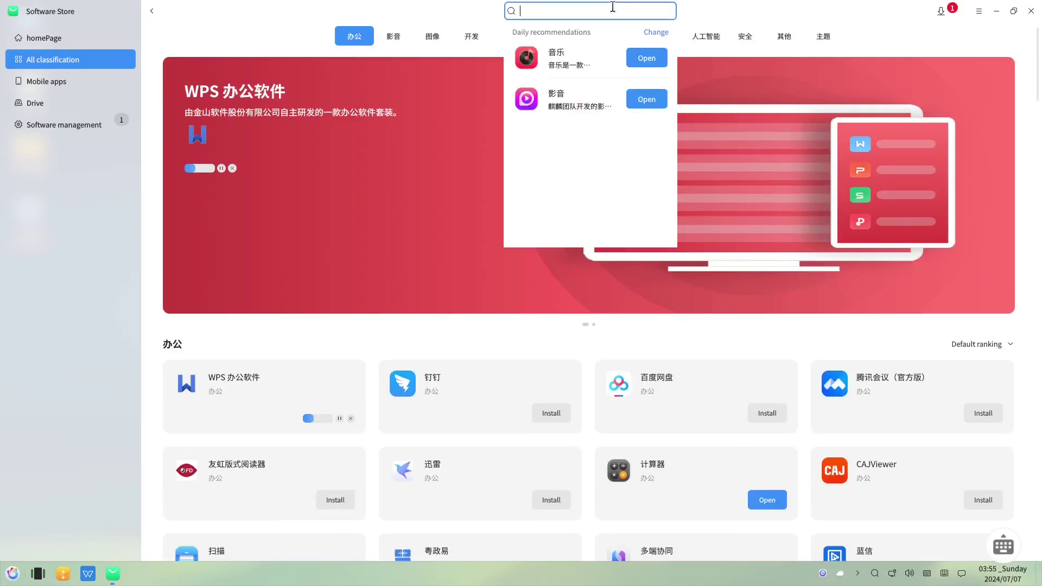
{"action": "type", "text": "video"}
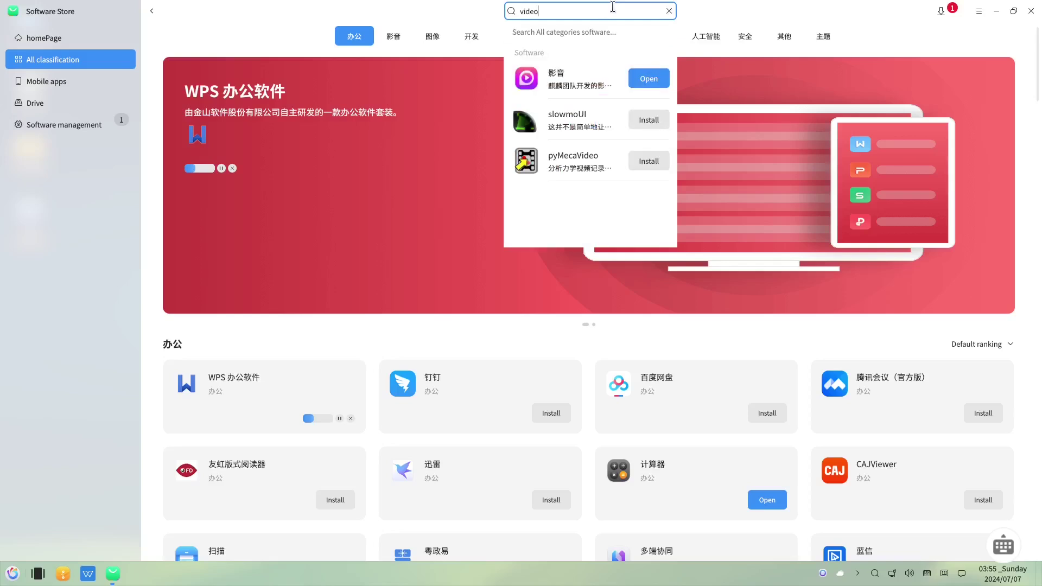
{"action": "left_click", "coordinate": [563, 84]}
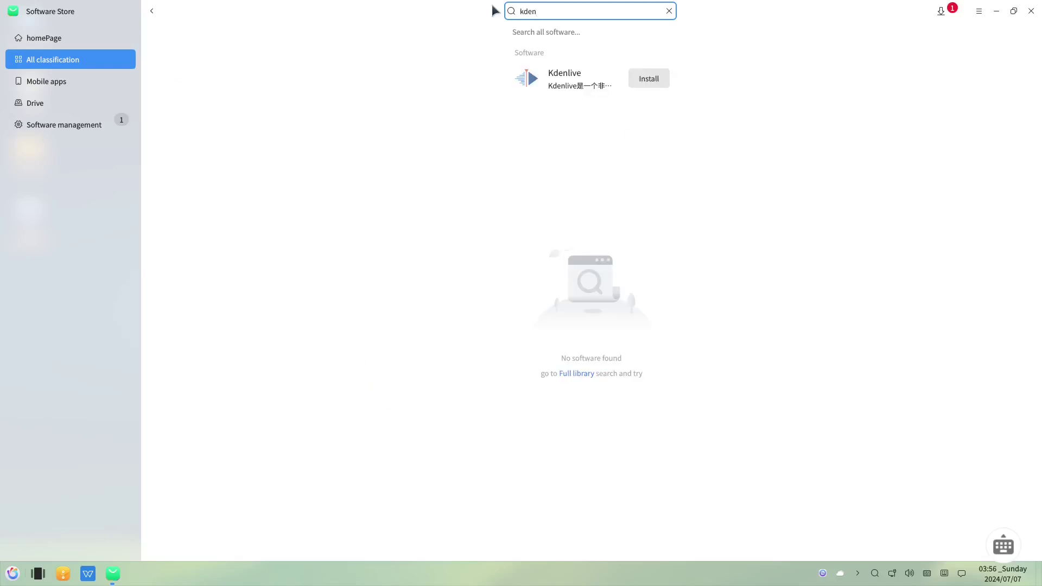
{"action": "left_click", "coordinate": [547, 81]}
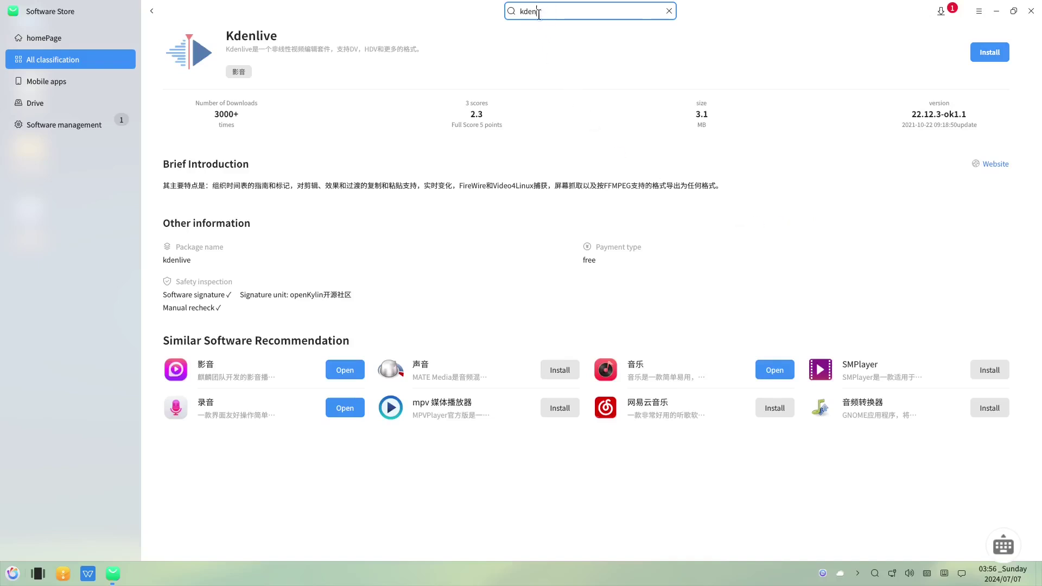
{"action": "left_click", "coordinate": [256, 48]}
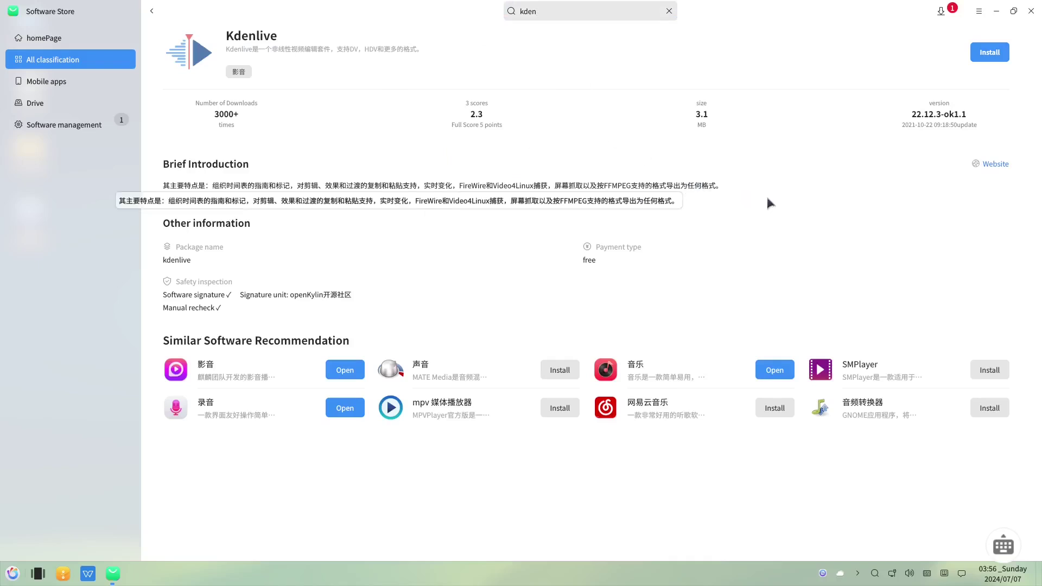
- Search for 'krita' and 'auda' and open the Krita and Audacity details pages
{"action": "left_click", "coordinate": [545, 13]}
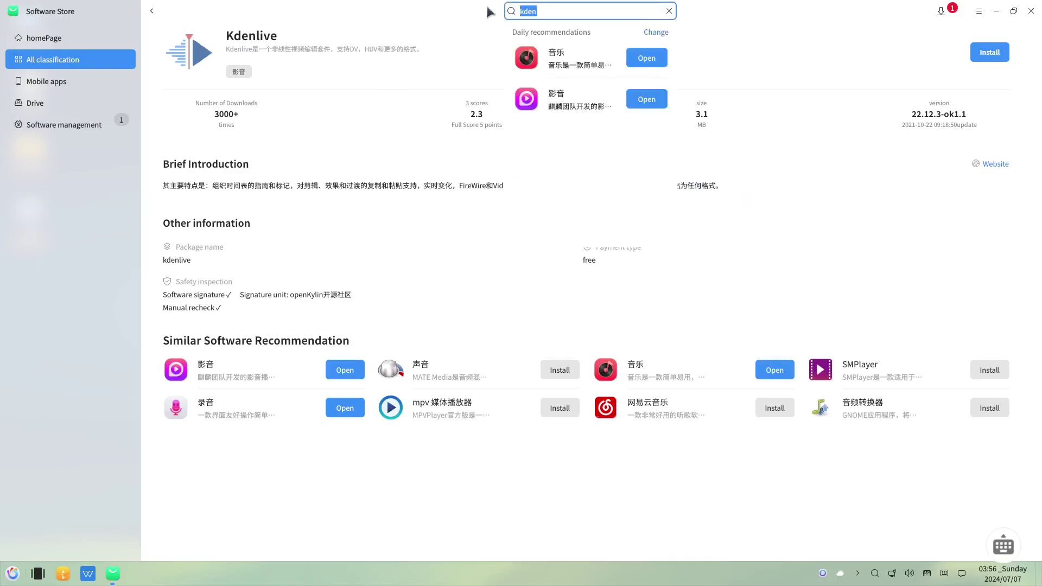
{"action": "type", "text": "k"}
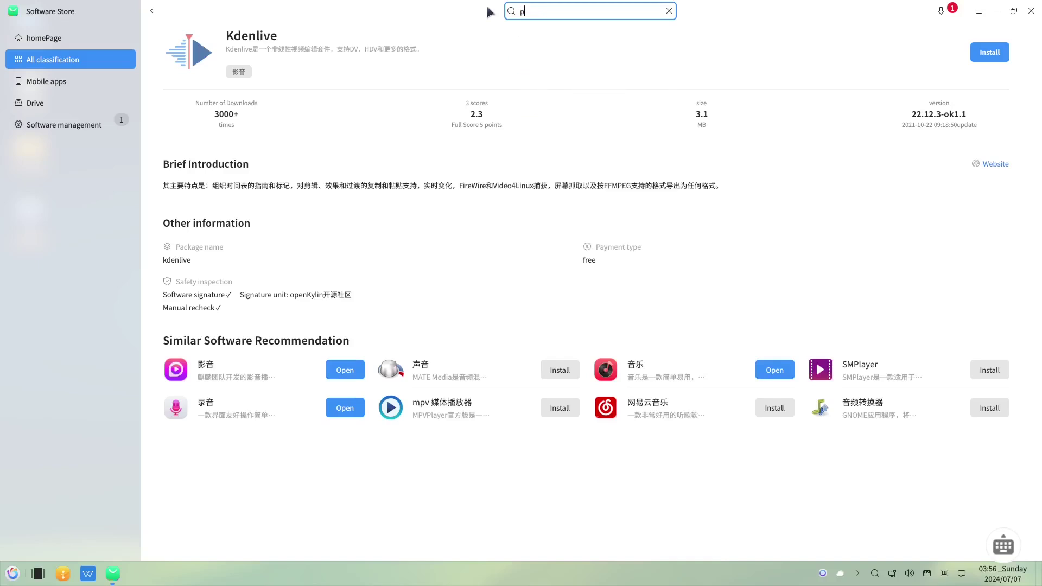
{"action": "key", "text": "Return"}
{"action": "type", "text": "krita"}
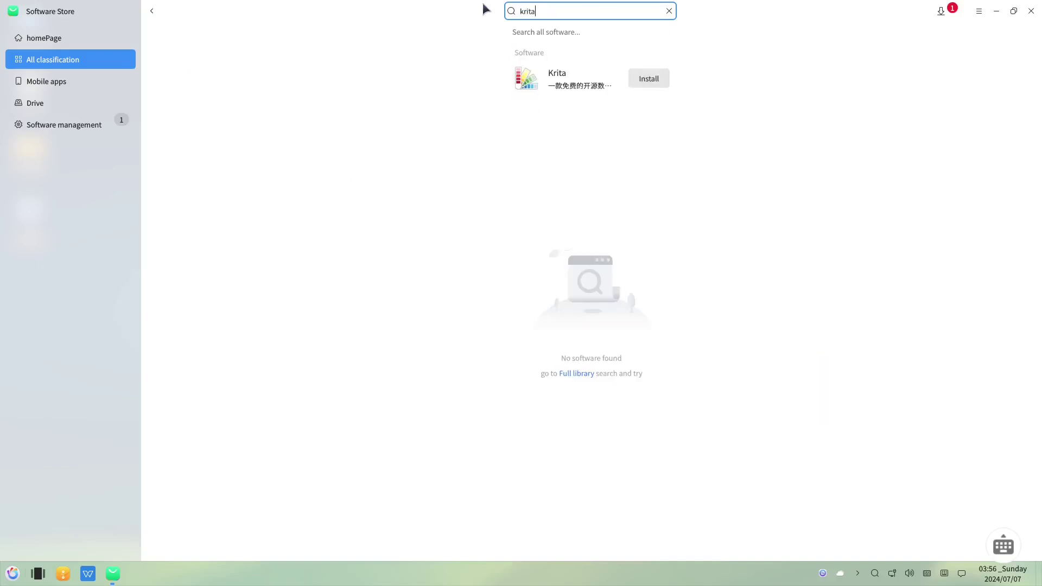
{"action": "left_click", "coordinate": [522, 76]}
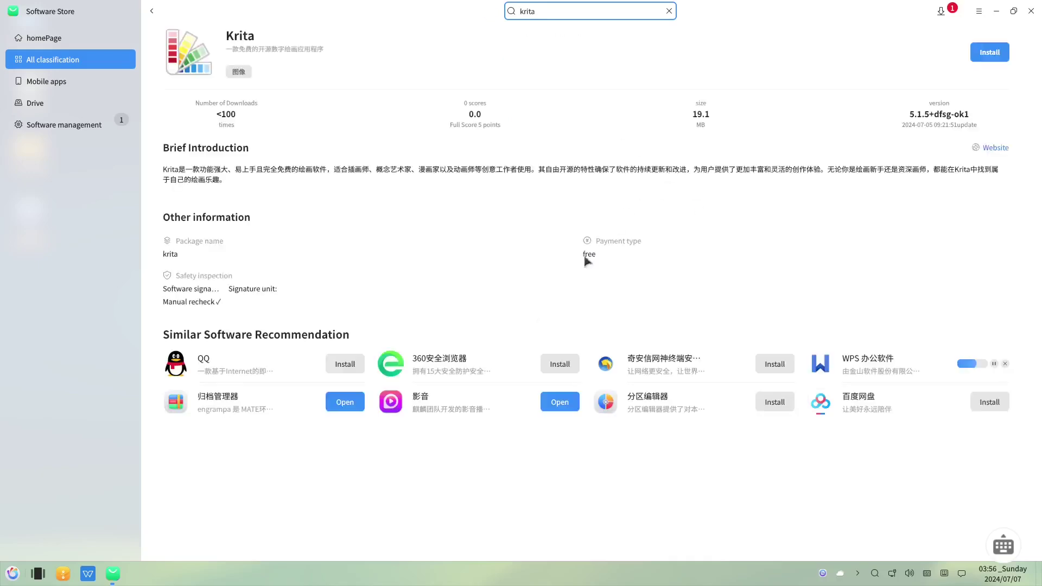
{"action": "key", "text": "BackSpace"}
{"action": "key", "text": "BackSpace"}
{"action": "key", "text": "BackSpace"}
{"action": "key", "text": "BackSpace"}
{"action": "key", "text": "BackSpace"}
{"action": "type", "text": "auda"}
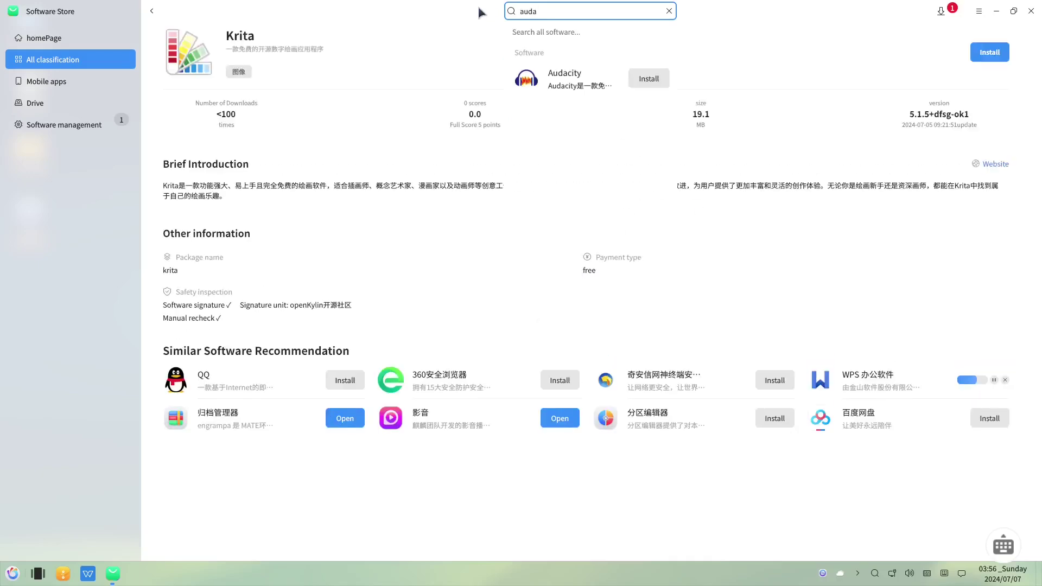
{"action": "left_click", "coordinate": [534, 79]}
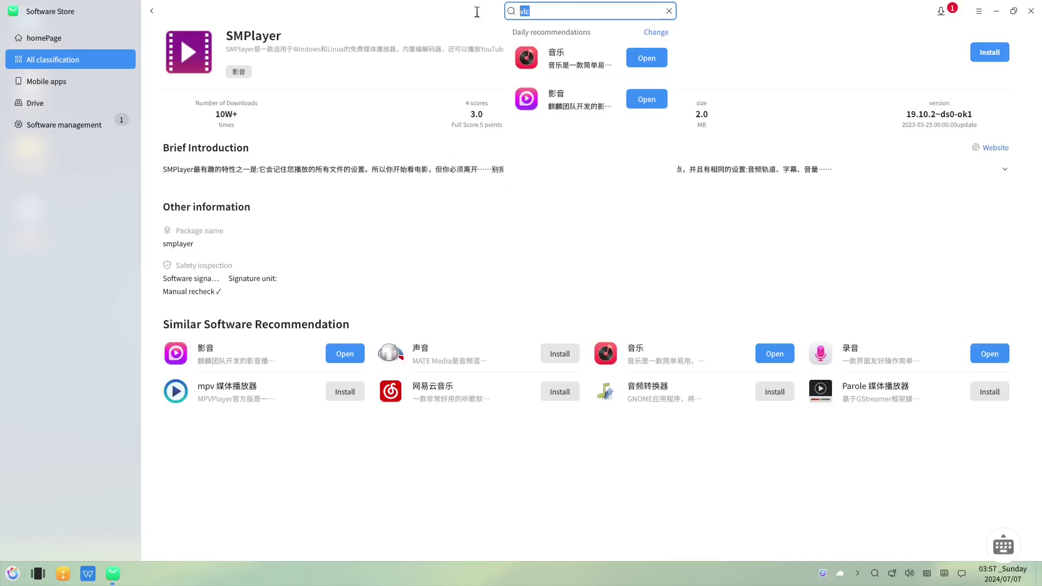
- Search for 'freetube', find no software listed, and clear the search field
{"action": "type", "text": "freetube"}
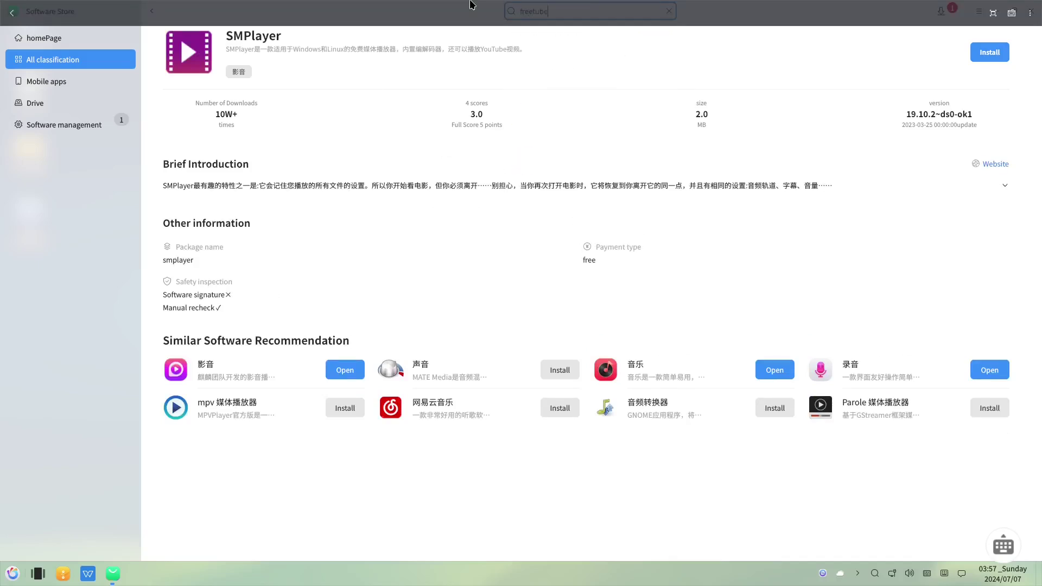
{"action": "key", "text": "Return"}
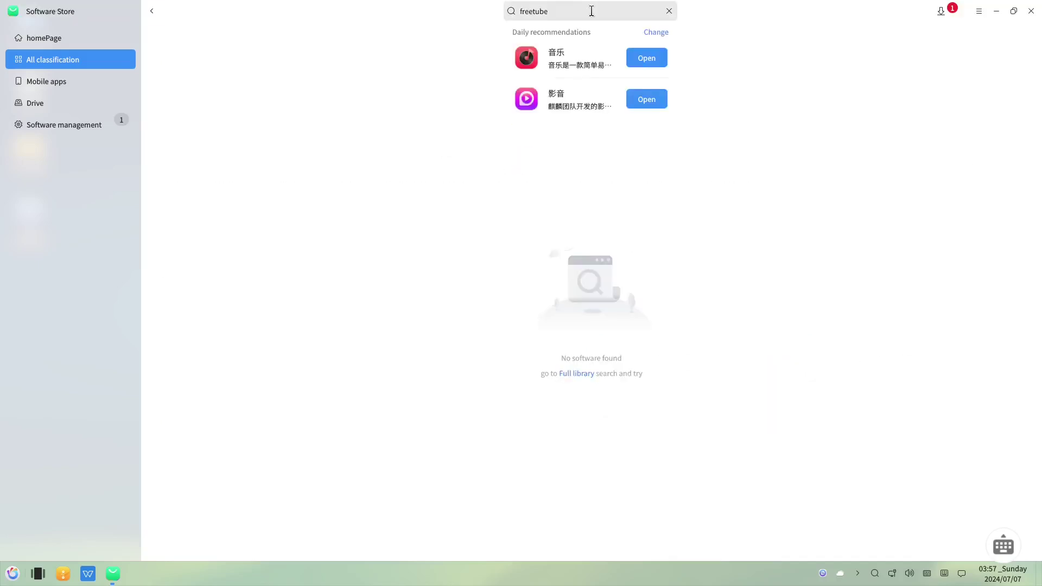
{"action": "left_click", "coordinate": [590, 10]}
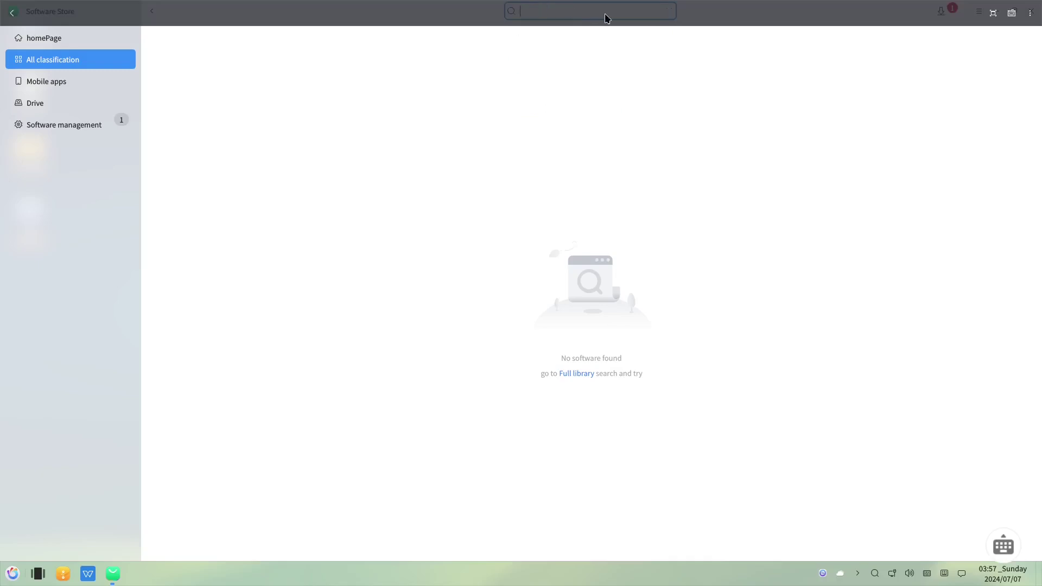
{"action": "key", "text": "BackSpace"}
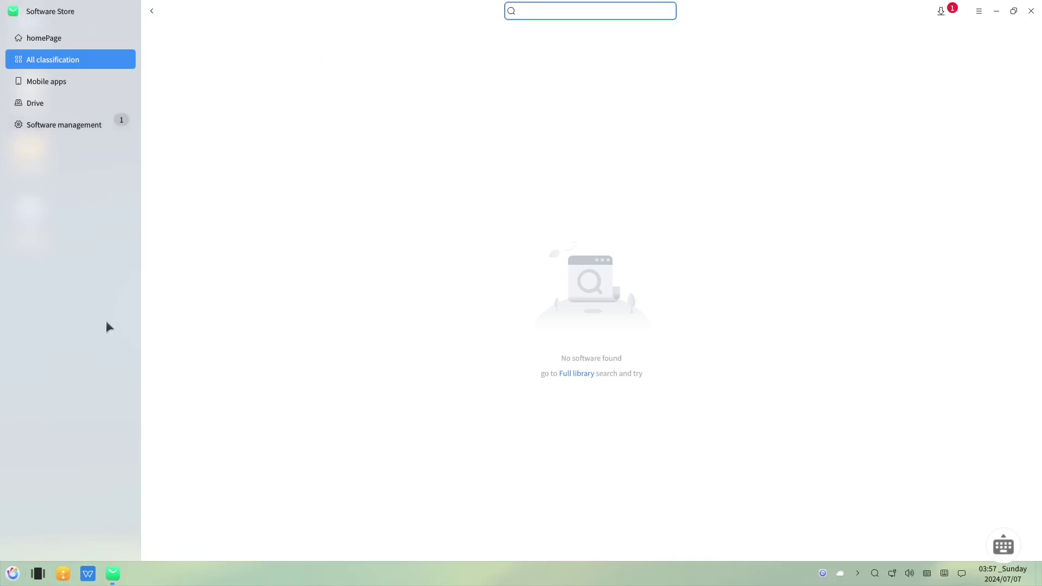
- Launch Firefox, load freetubeapp.io and go to its Download section
{"action": "left_click", "coordinate": [8, 578]}
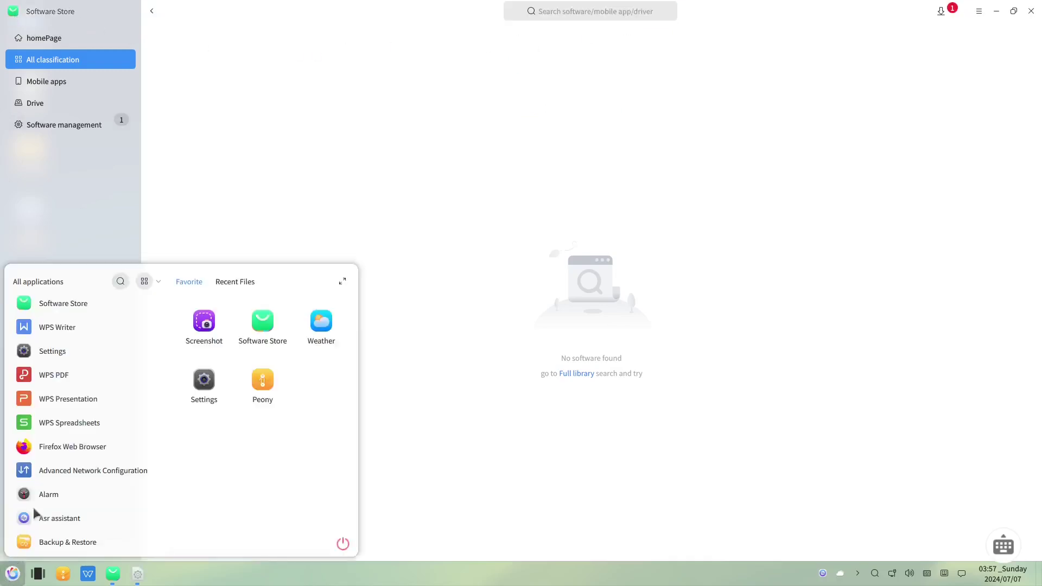
{"action": "left_click", "coordinate": [64, 448]}
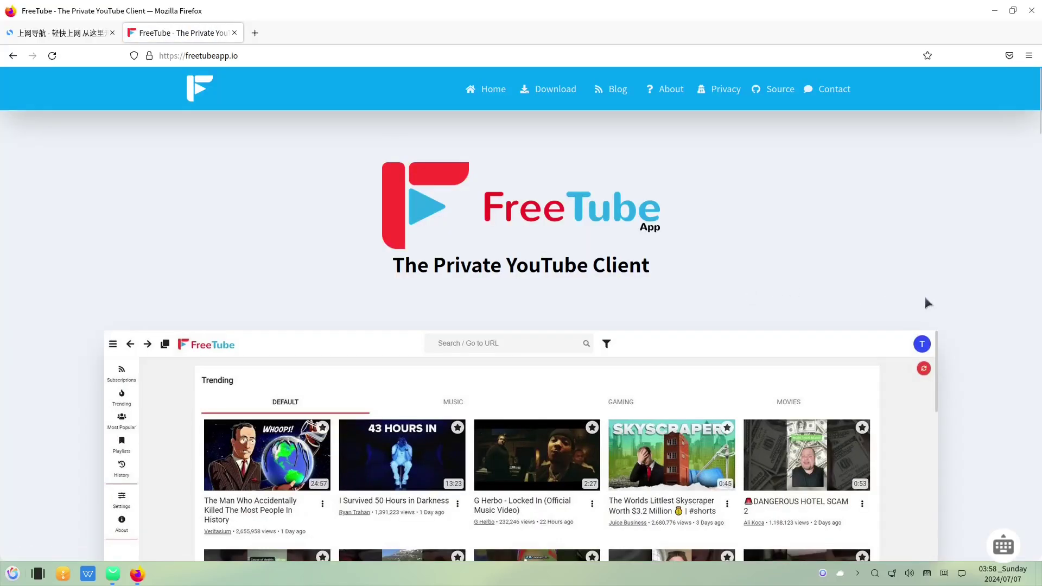
{"action": "left_click", "coordinate": [550, 90]}
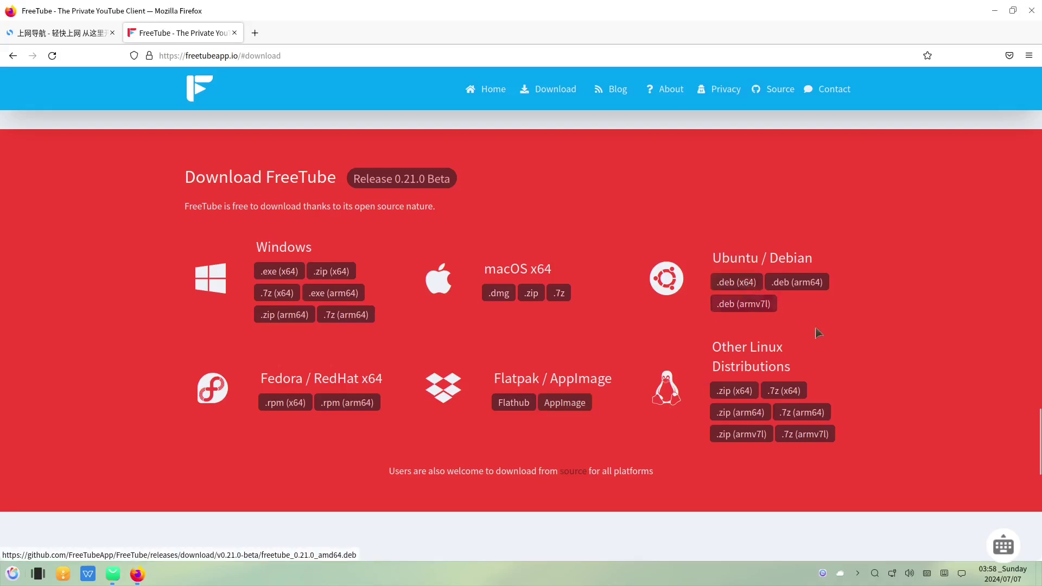
- Close Firefox and scroll through the 打印机 printer driver list in the store's Drive section
{"action": "key", "text": "alt+F4"}
{"action": "scroll", "coordinate": [1026, 391], "scroll_direction": "down", "scroll_amount": 1}
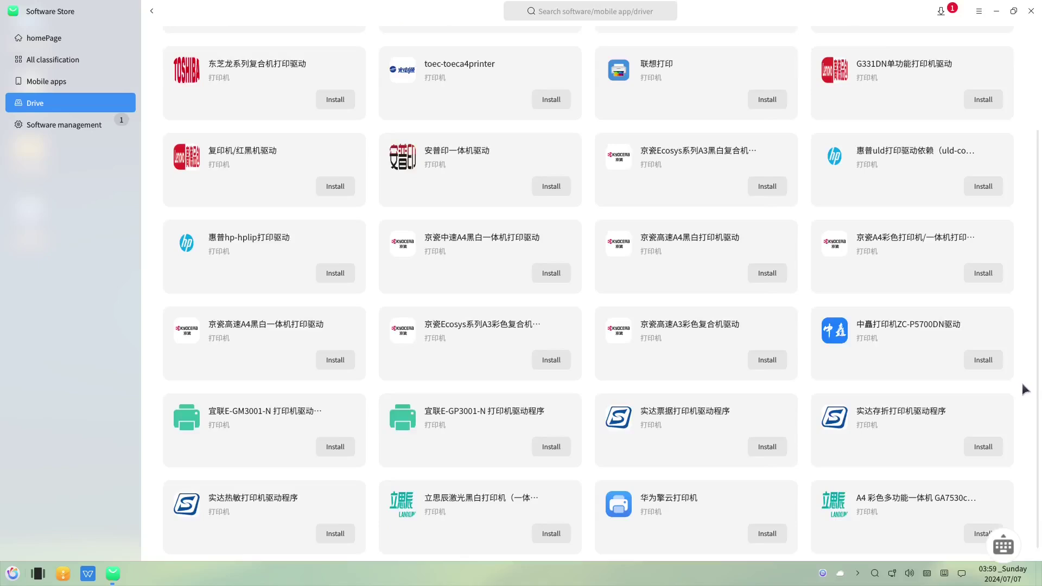
{"action": "scroll", "coordinate": [1023, 381], "scroll_direction": "down", "scroll_amount": 1}
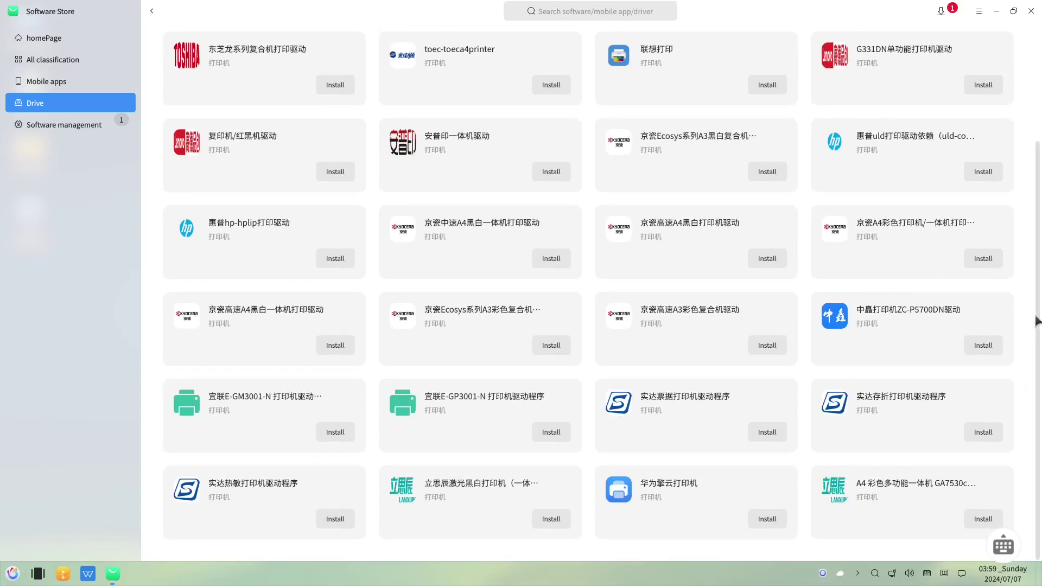
{"action": "left_click_drag", "start_coordinate": [1037, 271], "coordinate": [1041, 162]}
{"action": "scroll", "coordinate": [1040, 163], "scroll_direction": "up", "scroll_amount": 2}
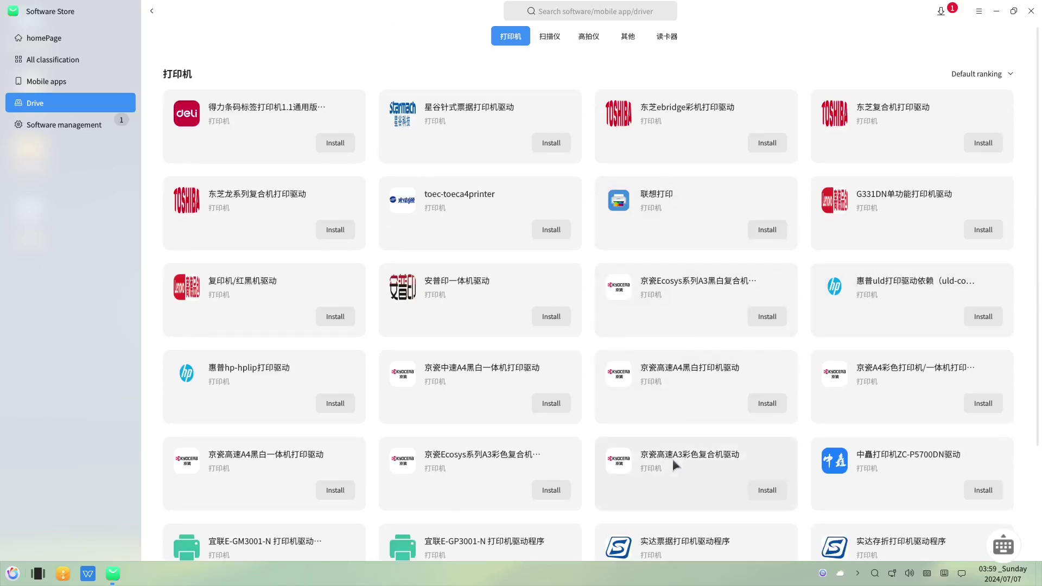
{"action": "scroll", "coordinate": [1041, 362], "scroll_direction": "down", "scroll_amount": 1}
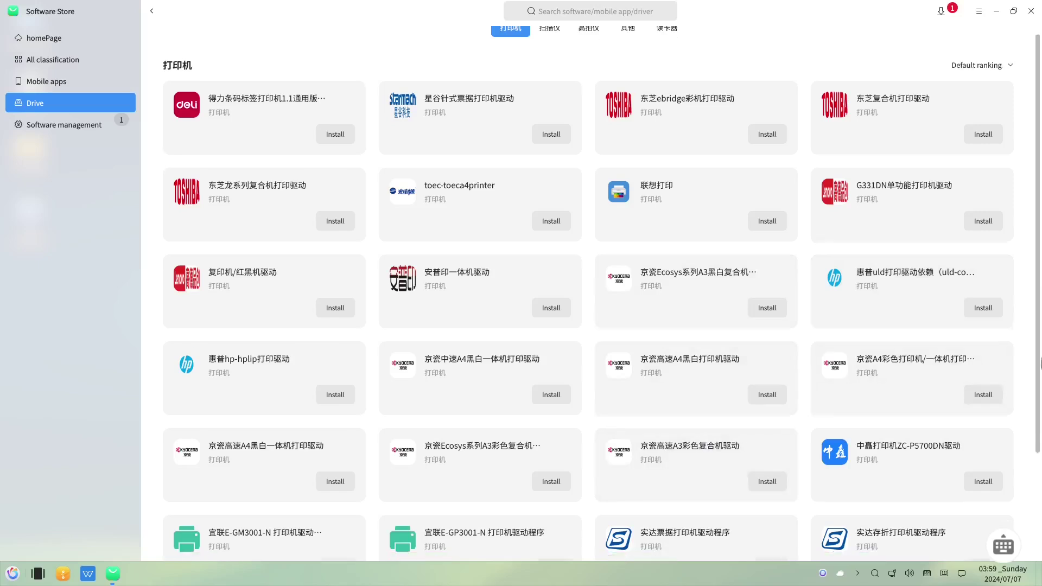
{"action": "left_click_drag", "start_coordinate": [1040, 362], "coordinate": [1040, 489]}
{"action": "left_click_drag", "start_coordinate": [1041, 426], "coordinate": [1040, 312]}
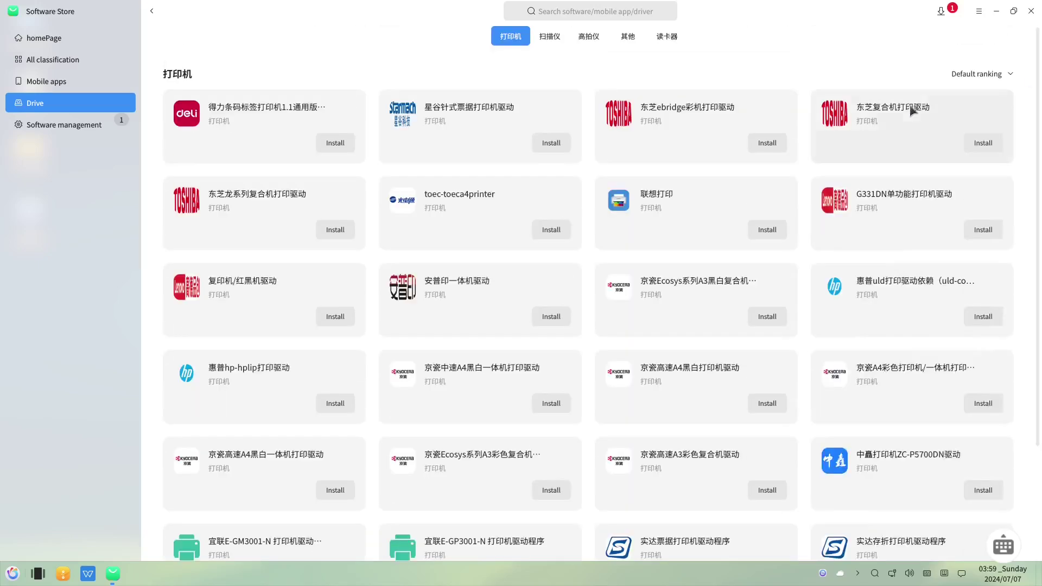
- Open the store's software updates page, then go back to its home page
{"action": "left_click", "coordinate": [52, 126]}
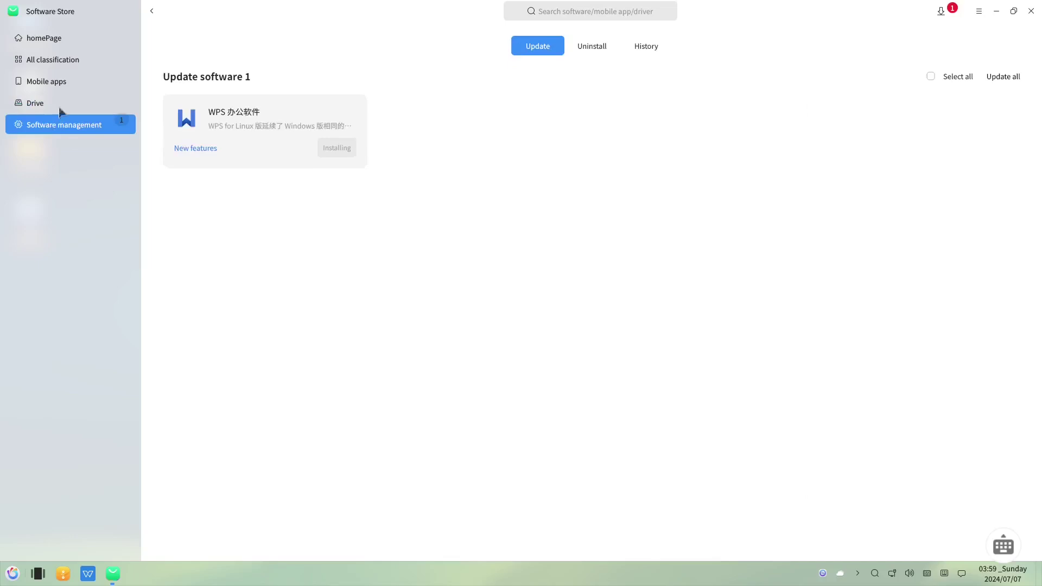
{"action": "left_click", "coordinate": [57, 38]}
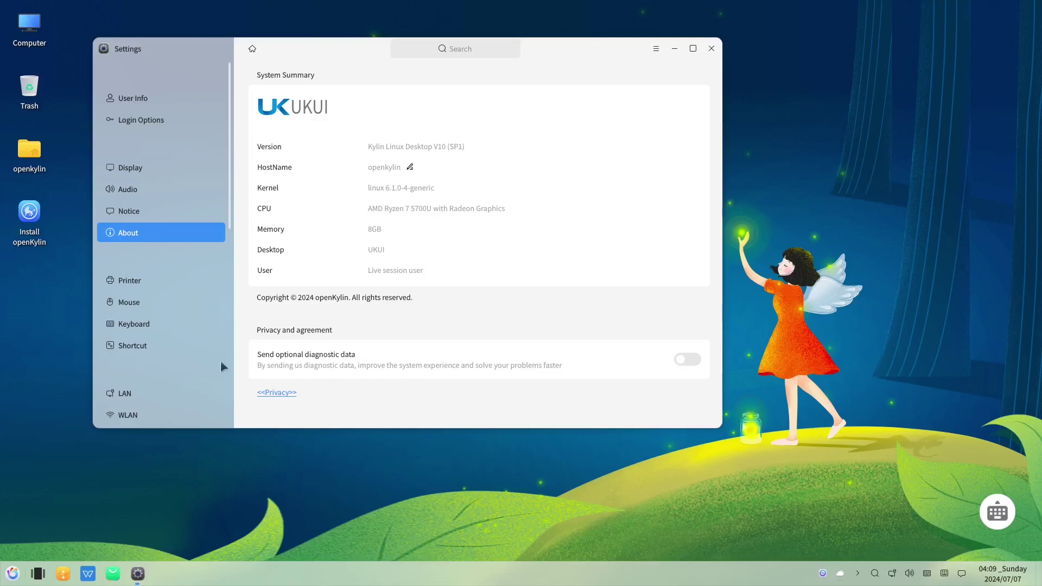
{"action": "left_click", "coordinate": [278, 395]}
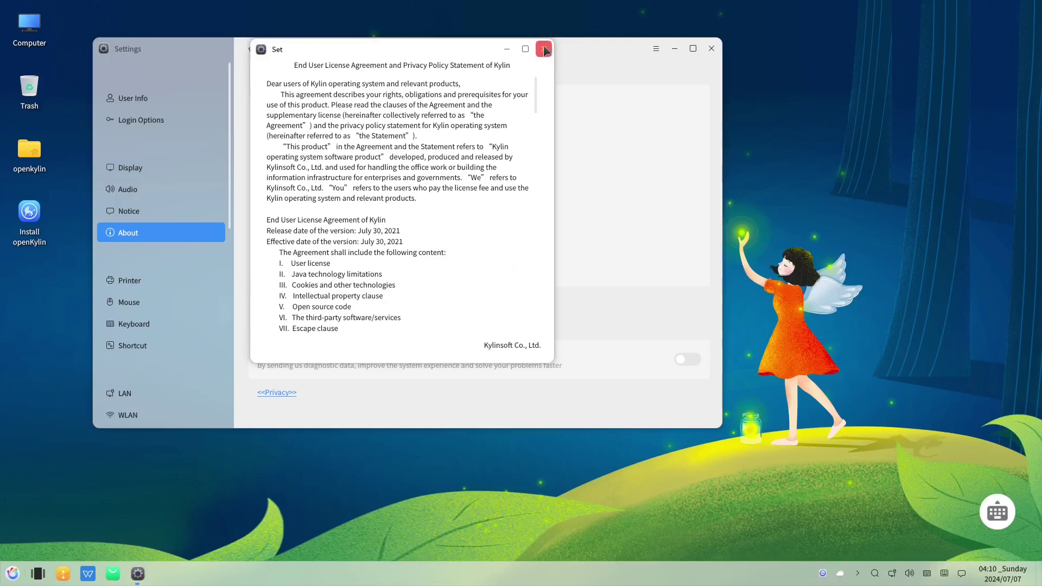
{"action": "left_click", "coordinate": [543, 49]}
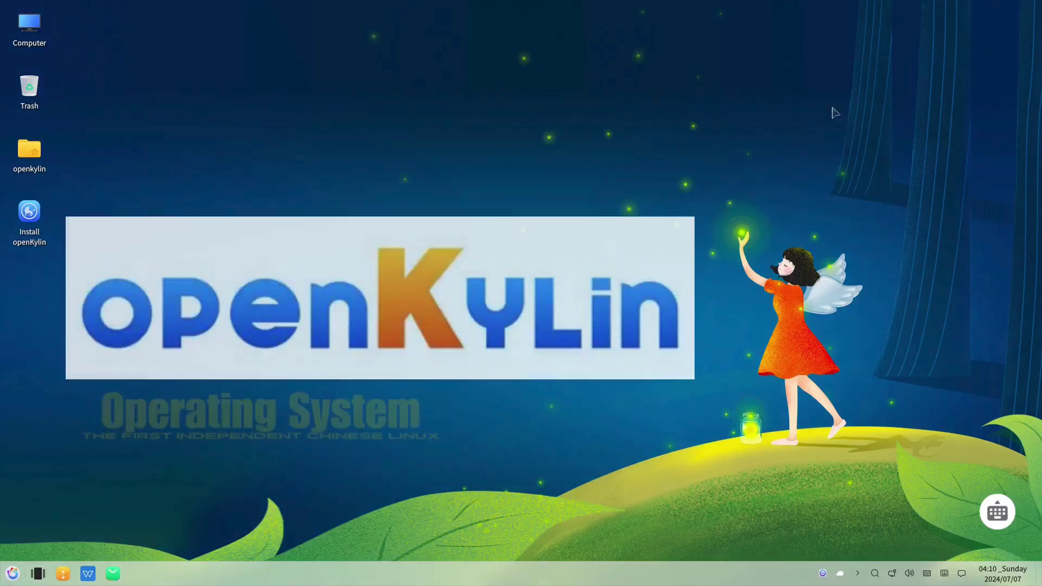